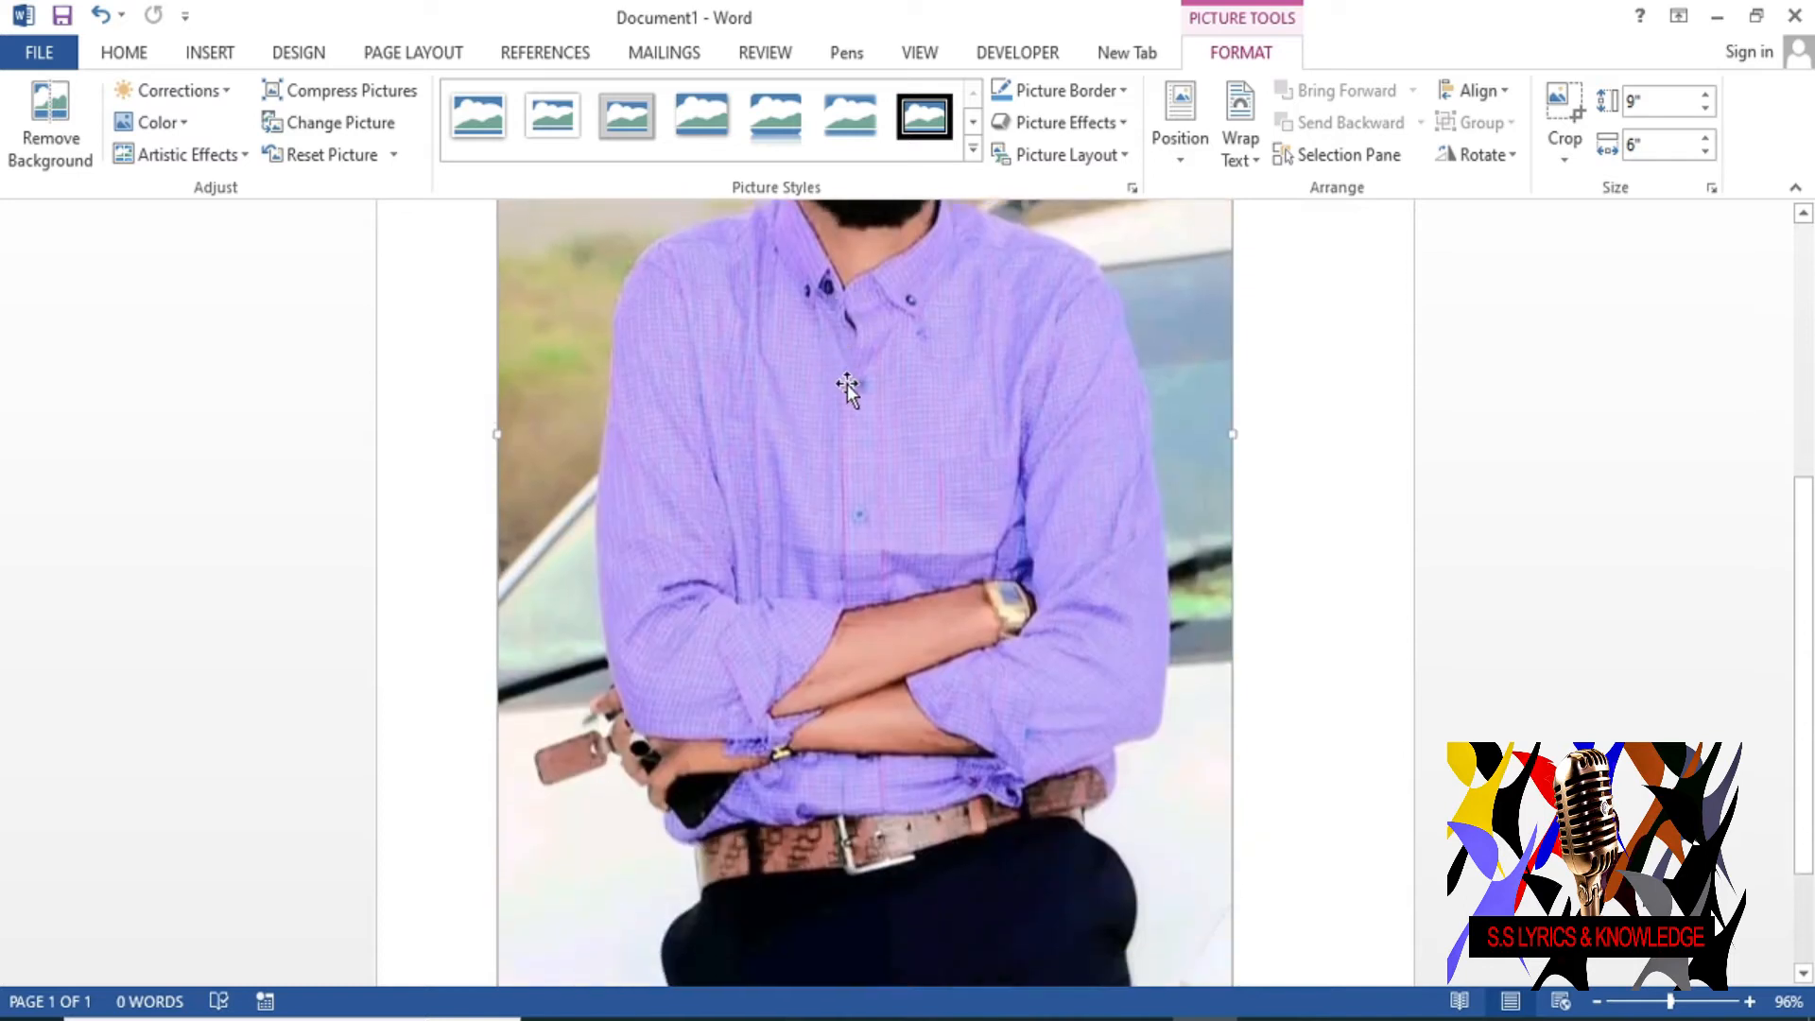
# Start background removal on the portrait picture and extend the selection area up to the picture's upper edge
pyautogui.scroll(7, 853, 380)
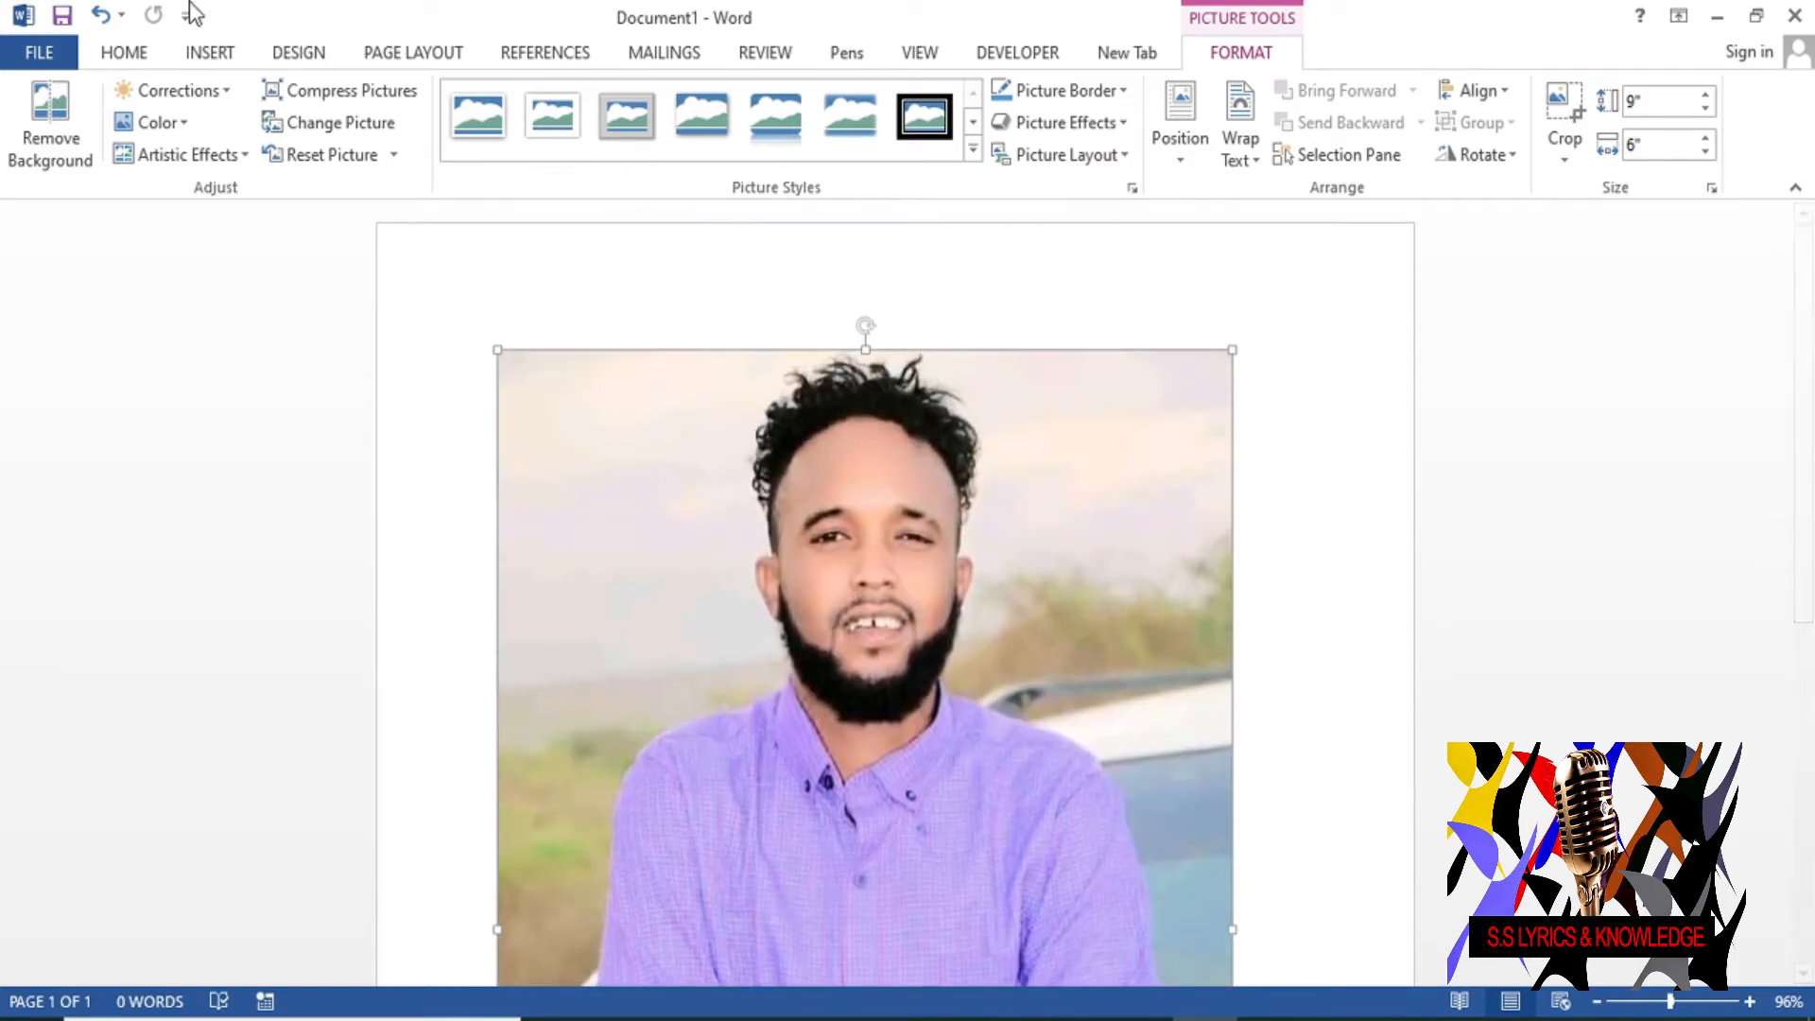
pyautogui.click(51, 123)
pyautogui.scroll(-3, 1012, 567)
pyautogui.scroll(3, 898, 510)
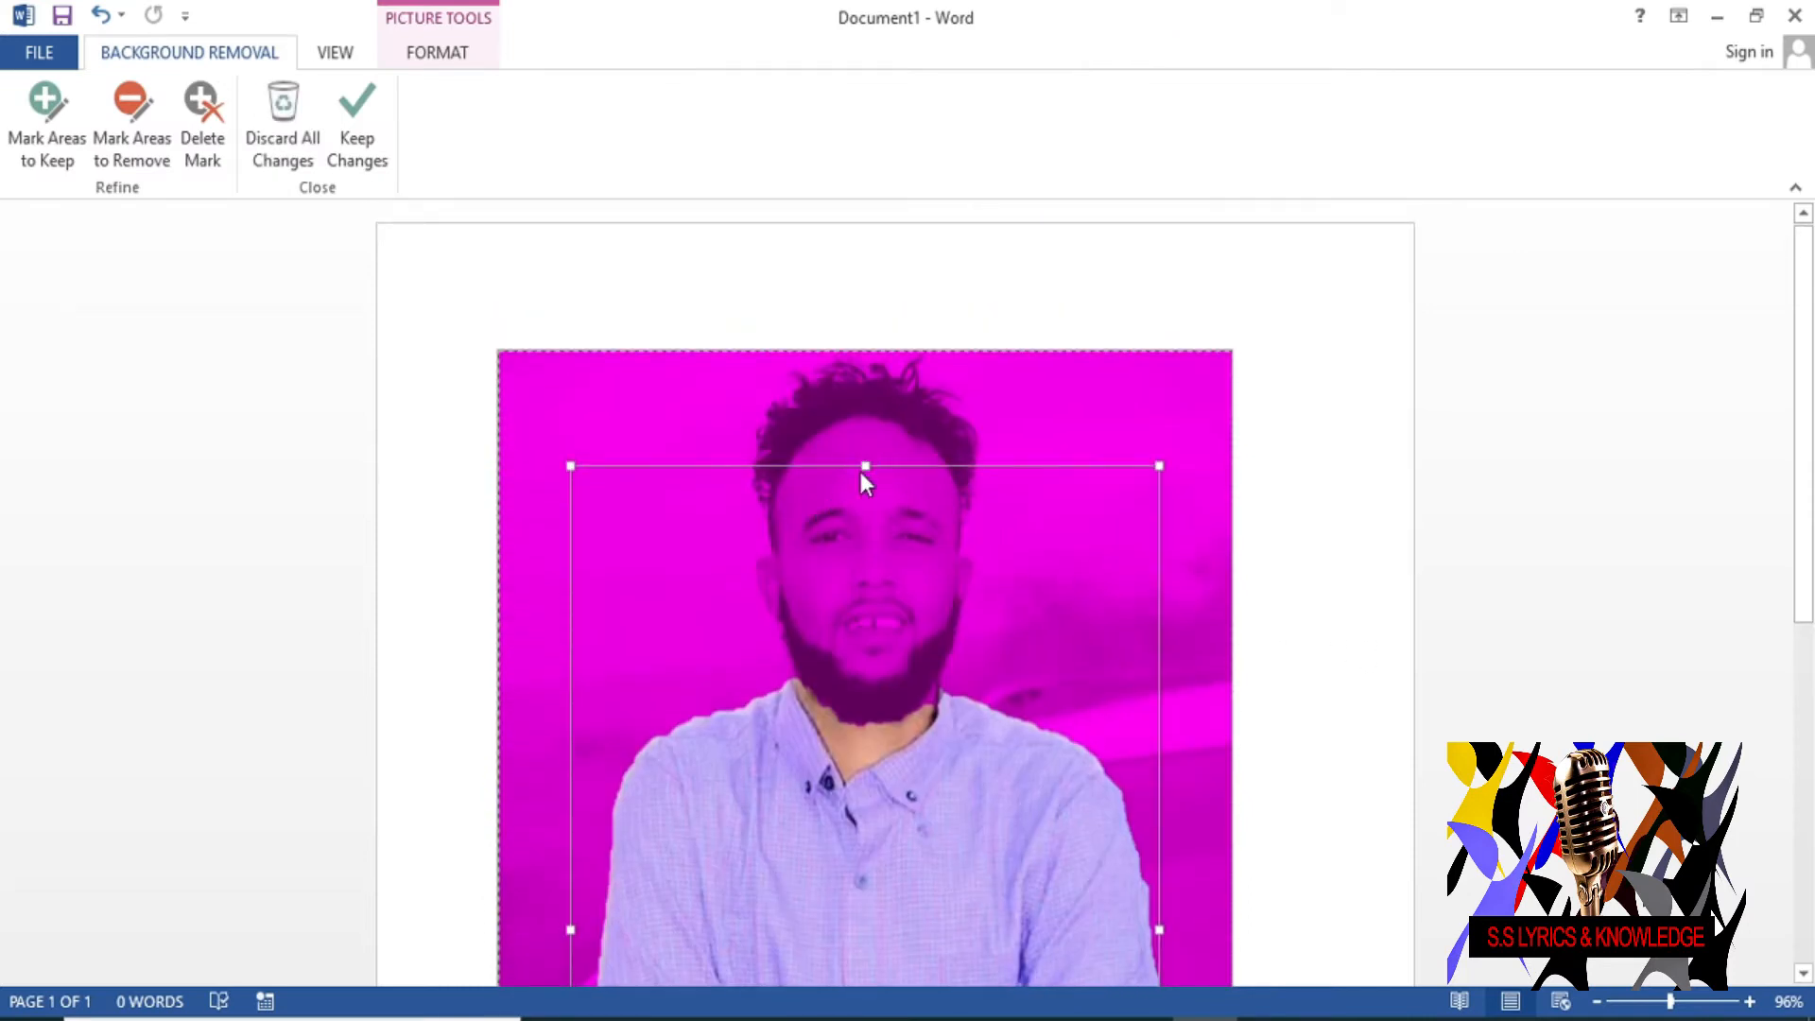
pyautogui.moveTo(862, 465); pyautogui.dragTo(904, 350)
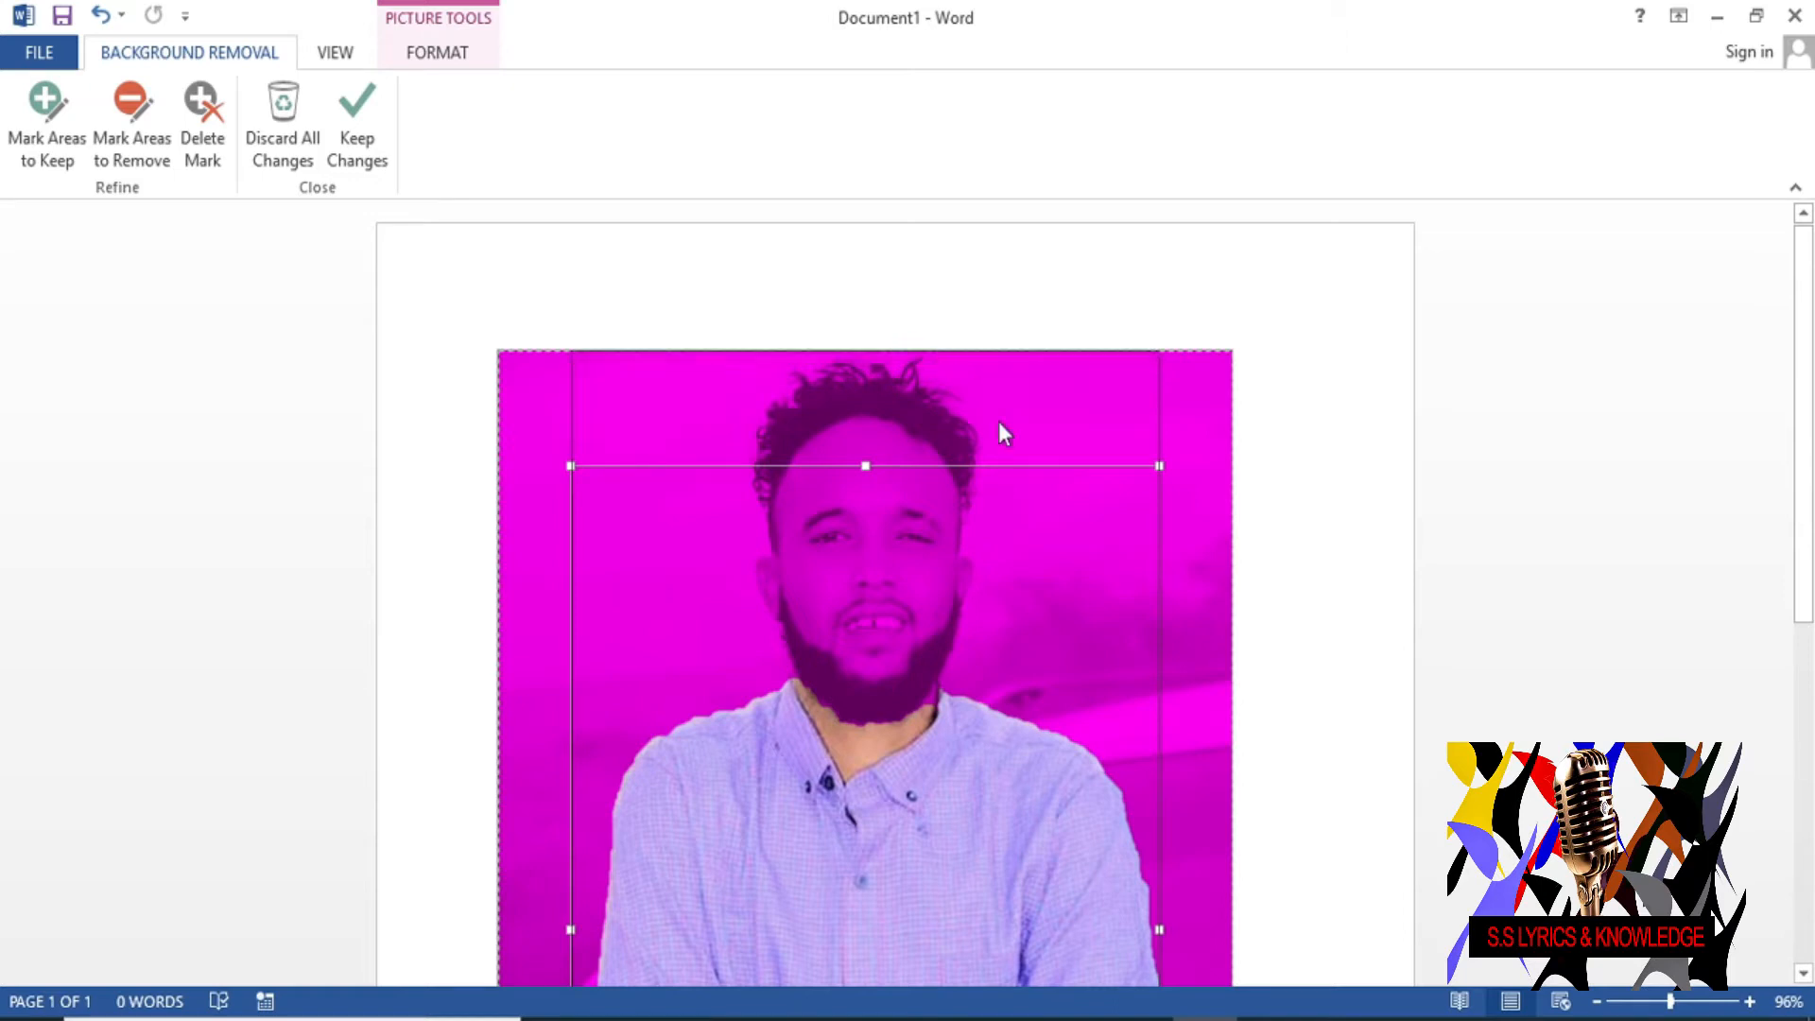
# Extend the background removal area down to the picture's lower edge and outward to include the tag held in the hand
pyautogui.scroll(-4, 1025, 484)
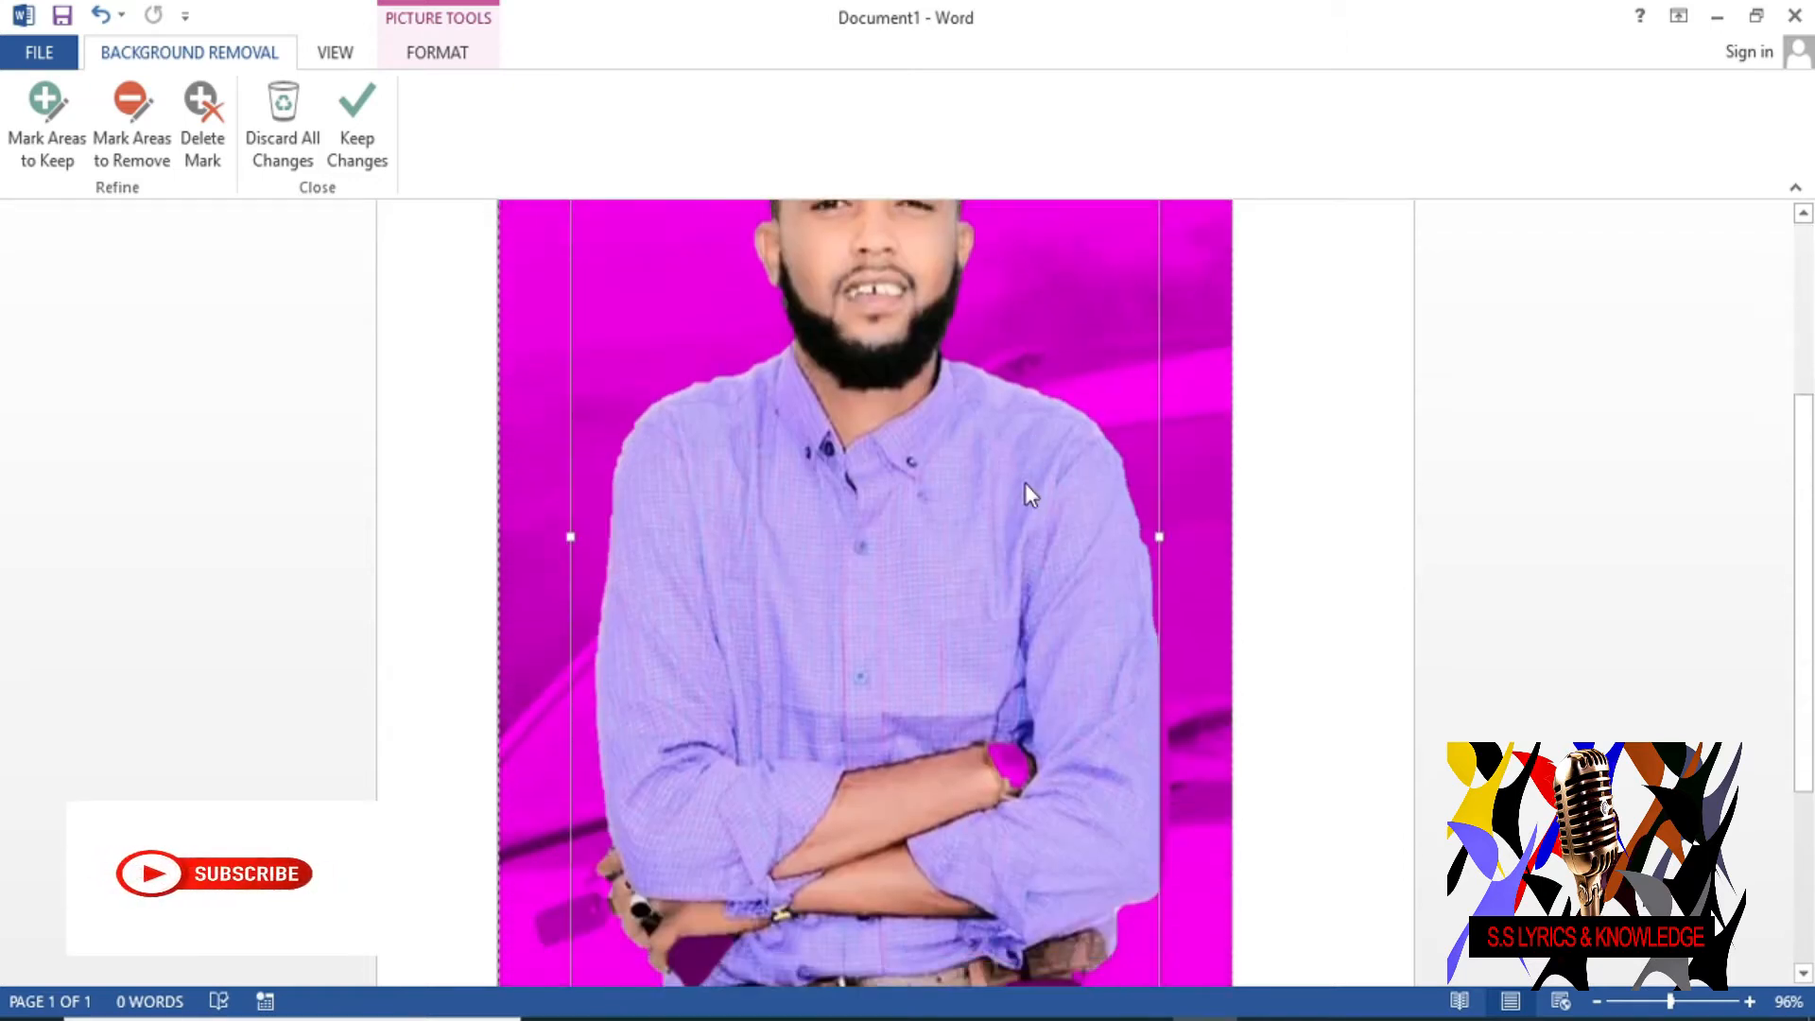
pyautogui.scroll(-3, 1025, 484)
pyautogui.moveTo(868, 719); pyautogui.dragTo(882, 838)
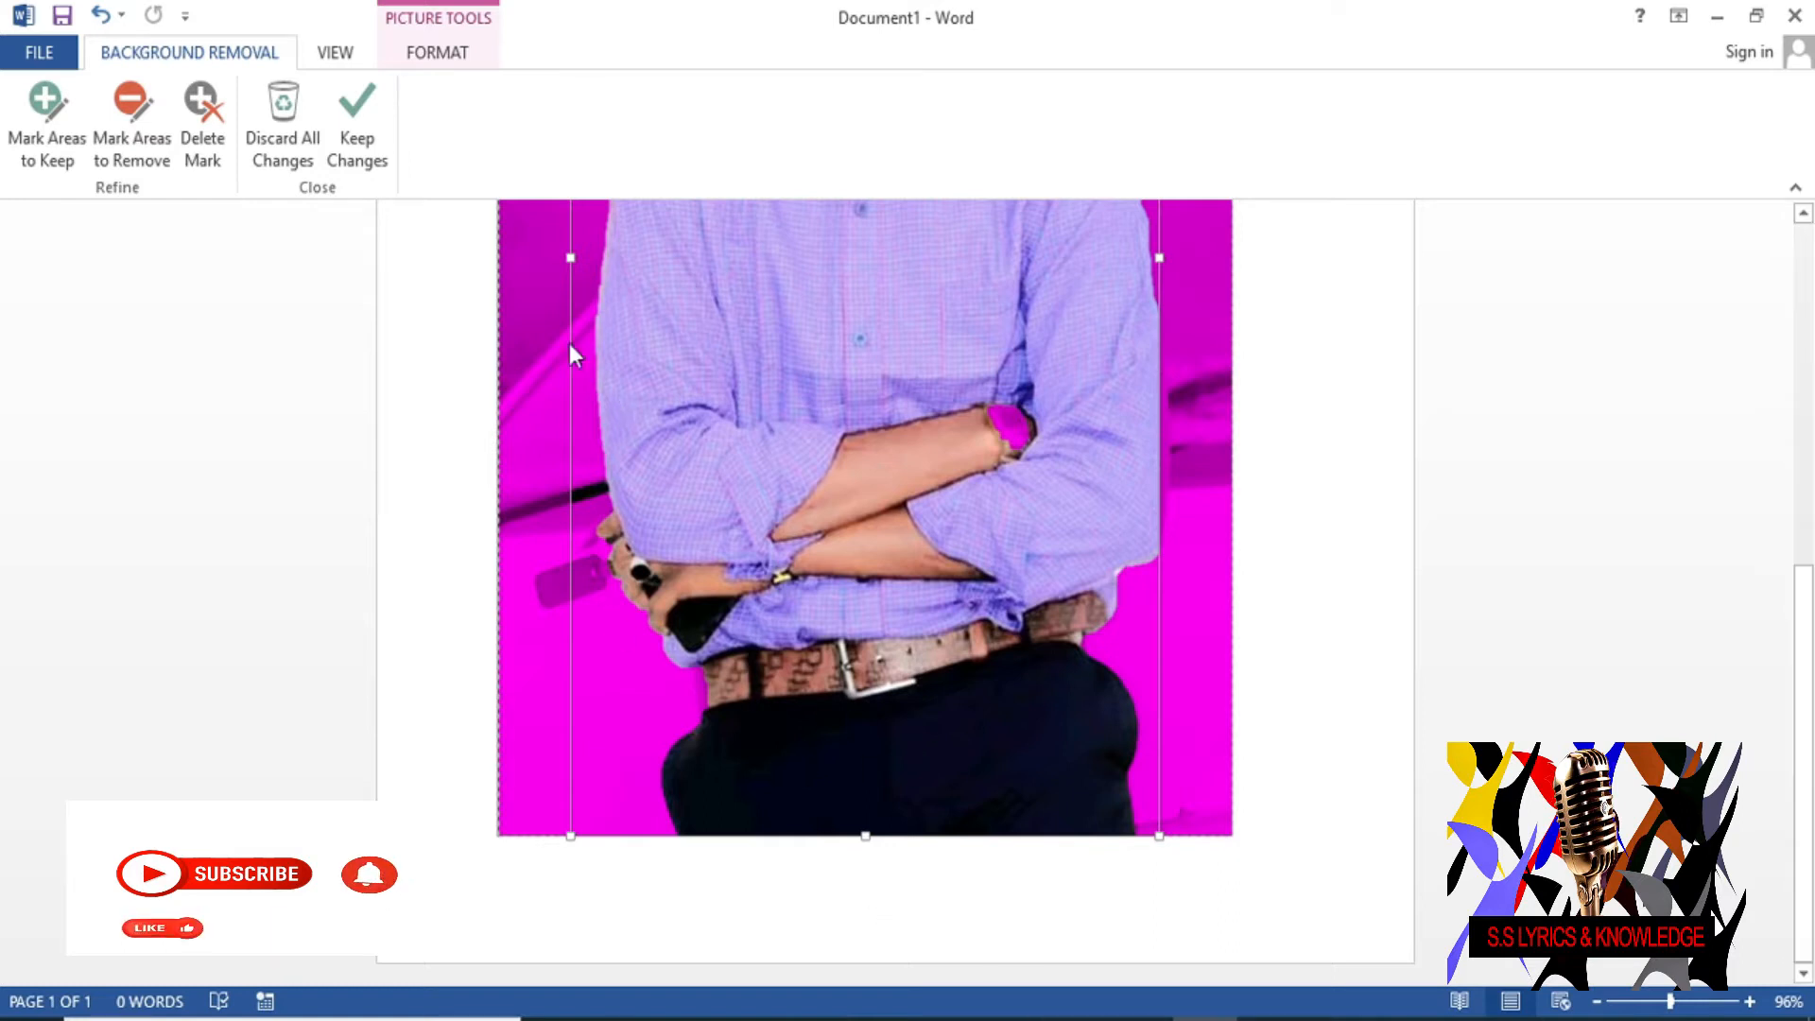
pyautogui.moveTo(565, 255); pyautogui.dragTo(525, 268)
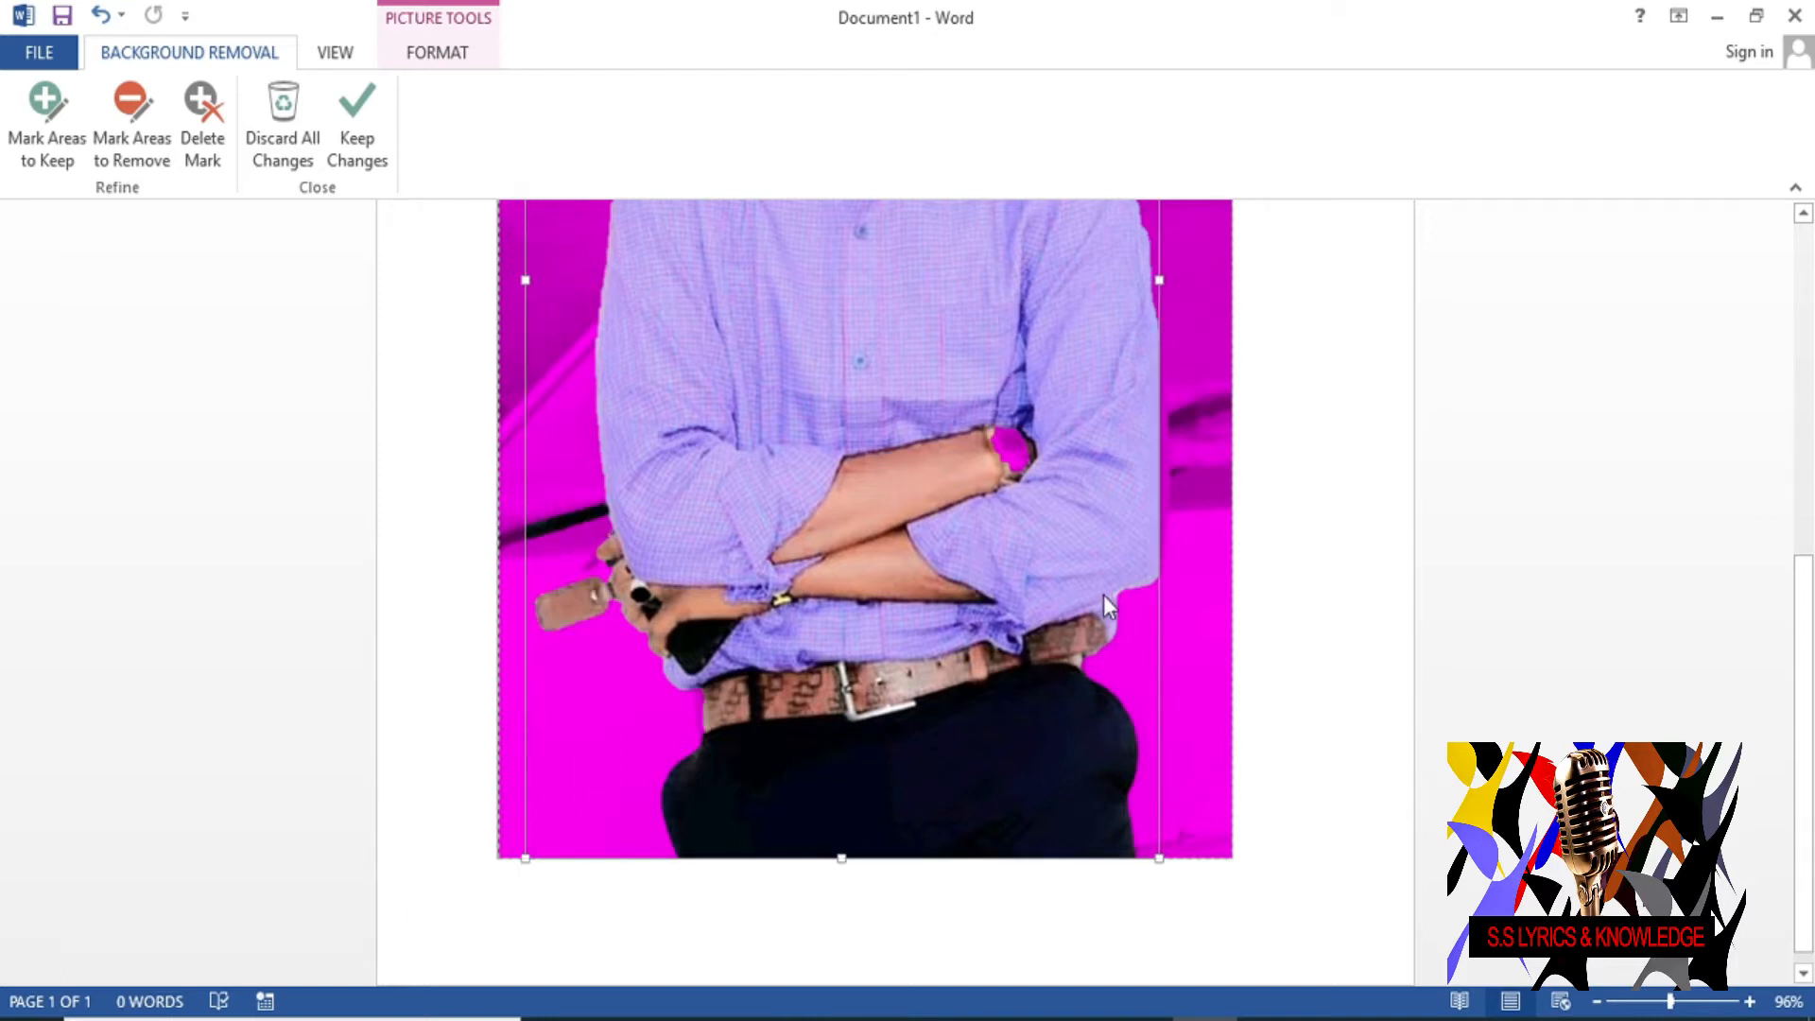
pyautogui.scroll(3, 1113, 630)
pyautogui.scroll(3, 923, 586)
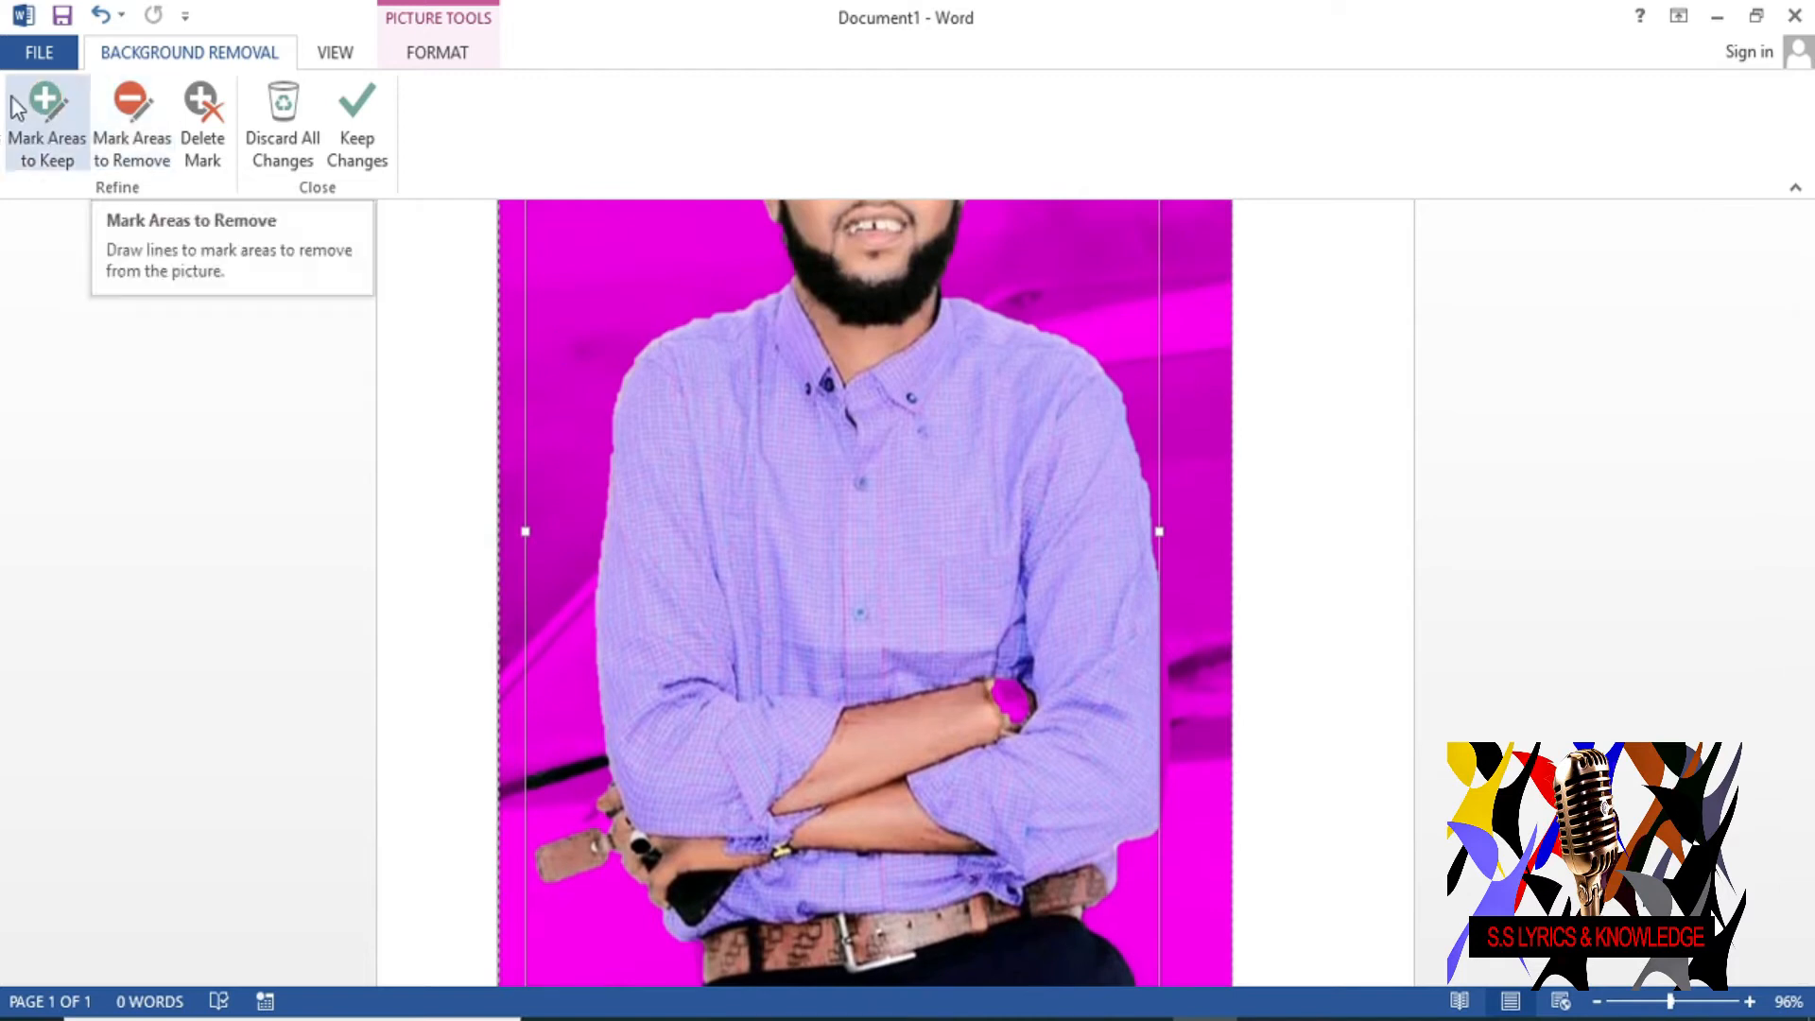
# Mark the wristwatch as an area to keep in the picture
pyautogui.click(47, 106)
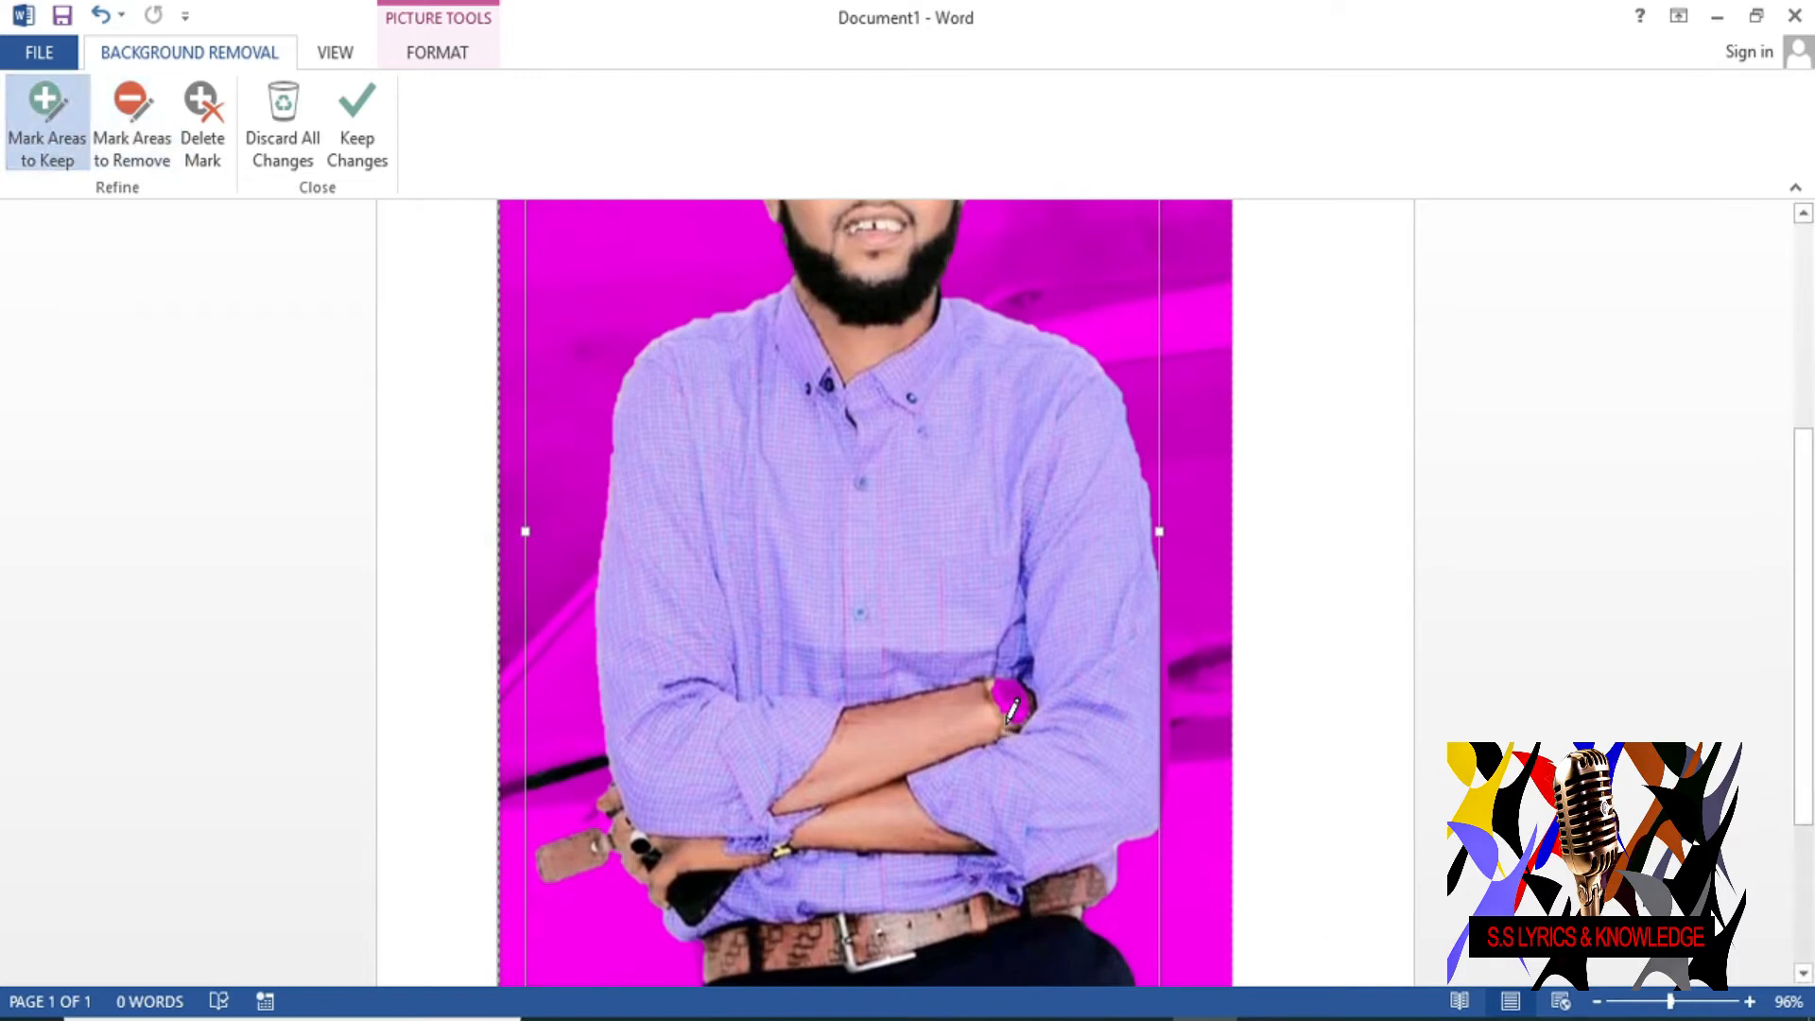
pyautogui.moveTo(1010, 728); pyautogui.dragTo(998, 682)
pyautogui.scroll(-3, 682, 792)
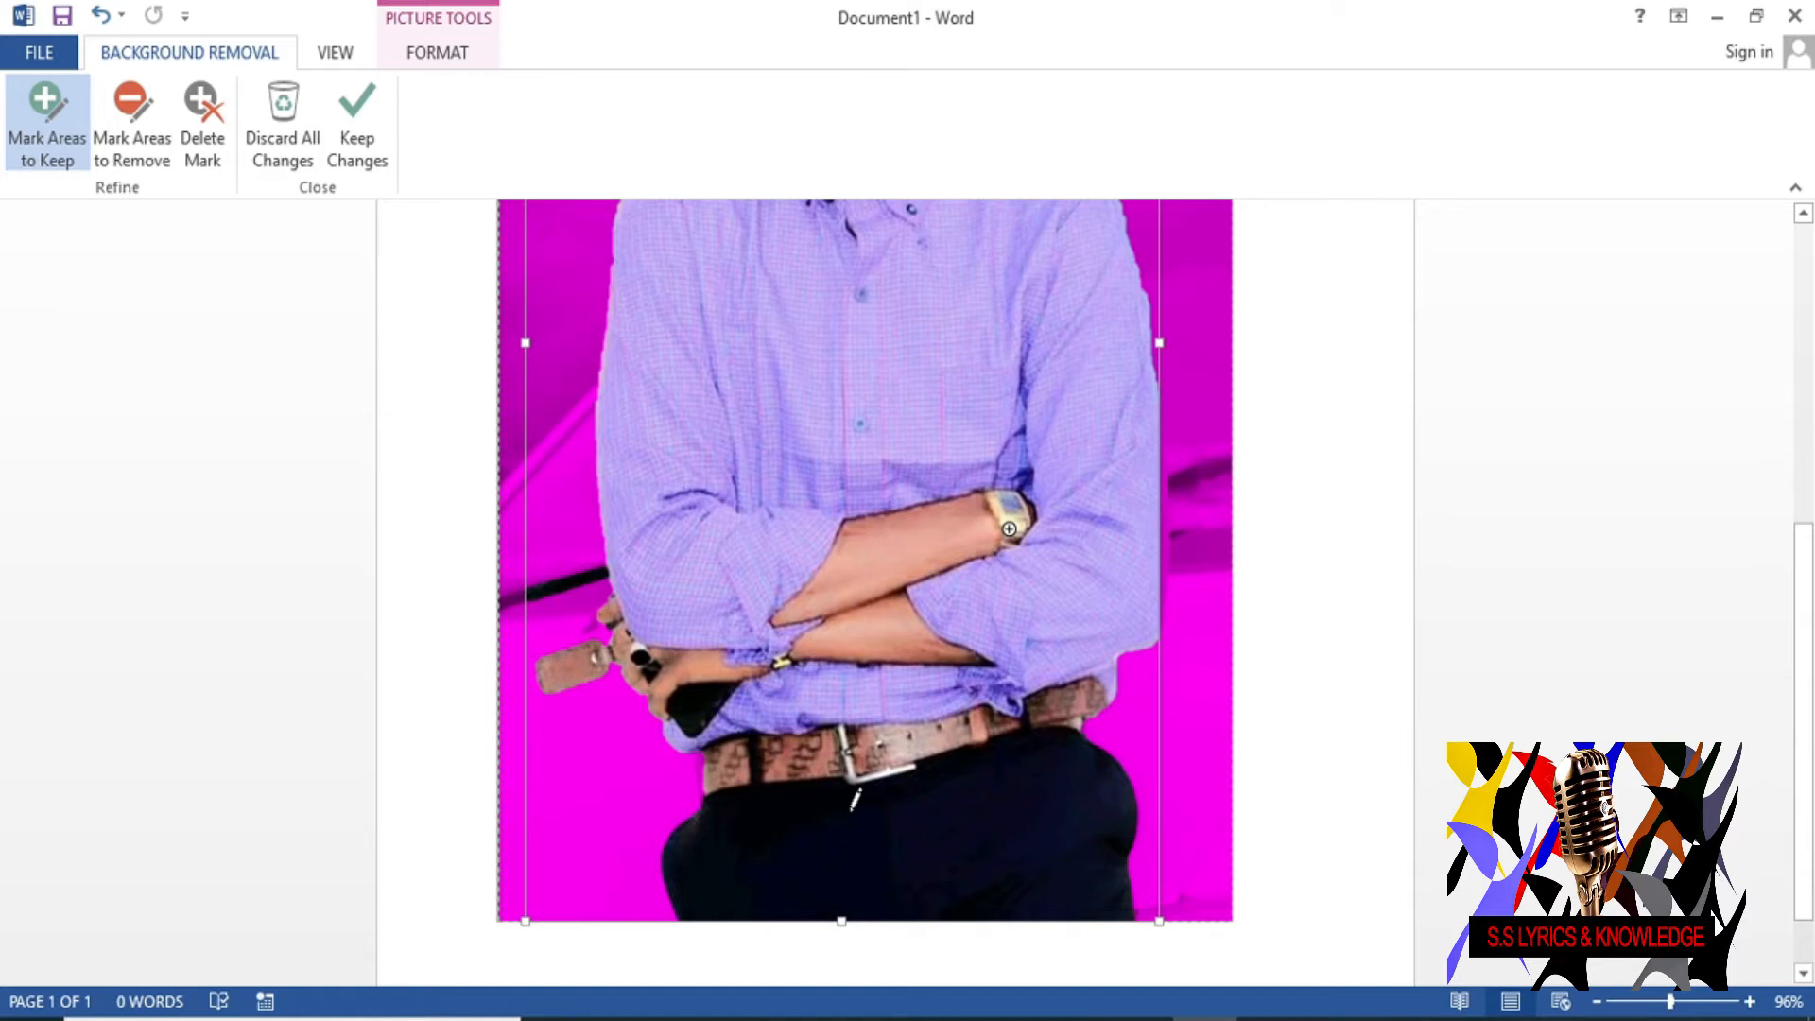
# Mark the dark strip of background beside the man's sleeve, above the hand holding the tag, as an area to remove
pyautogui.click(1719, 1002)
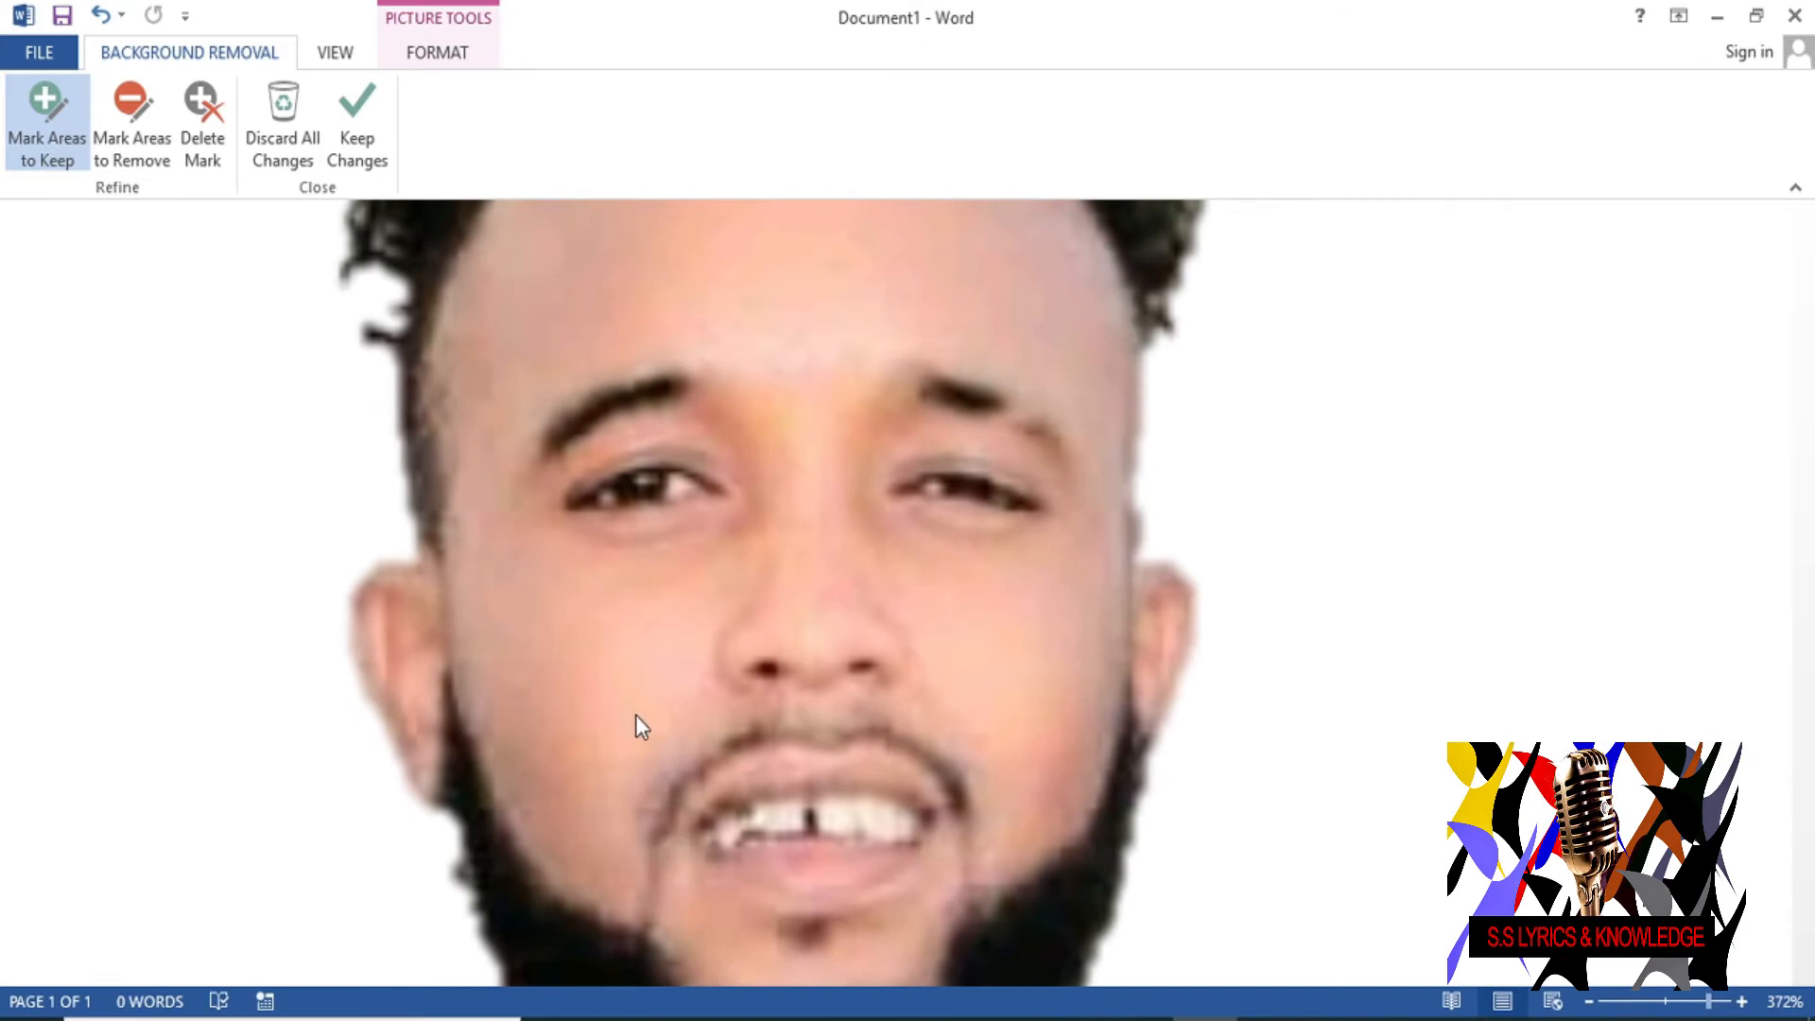
pyautogui.moveTo(1803, 312); pyautogui.dragTo(1804, 406)
pyautogui.scroll(5, 788, 588)
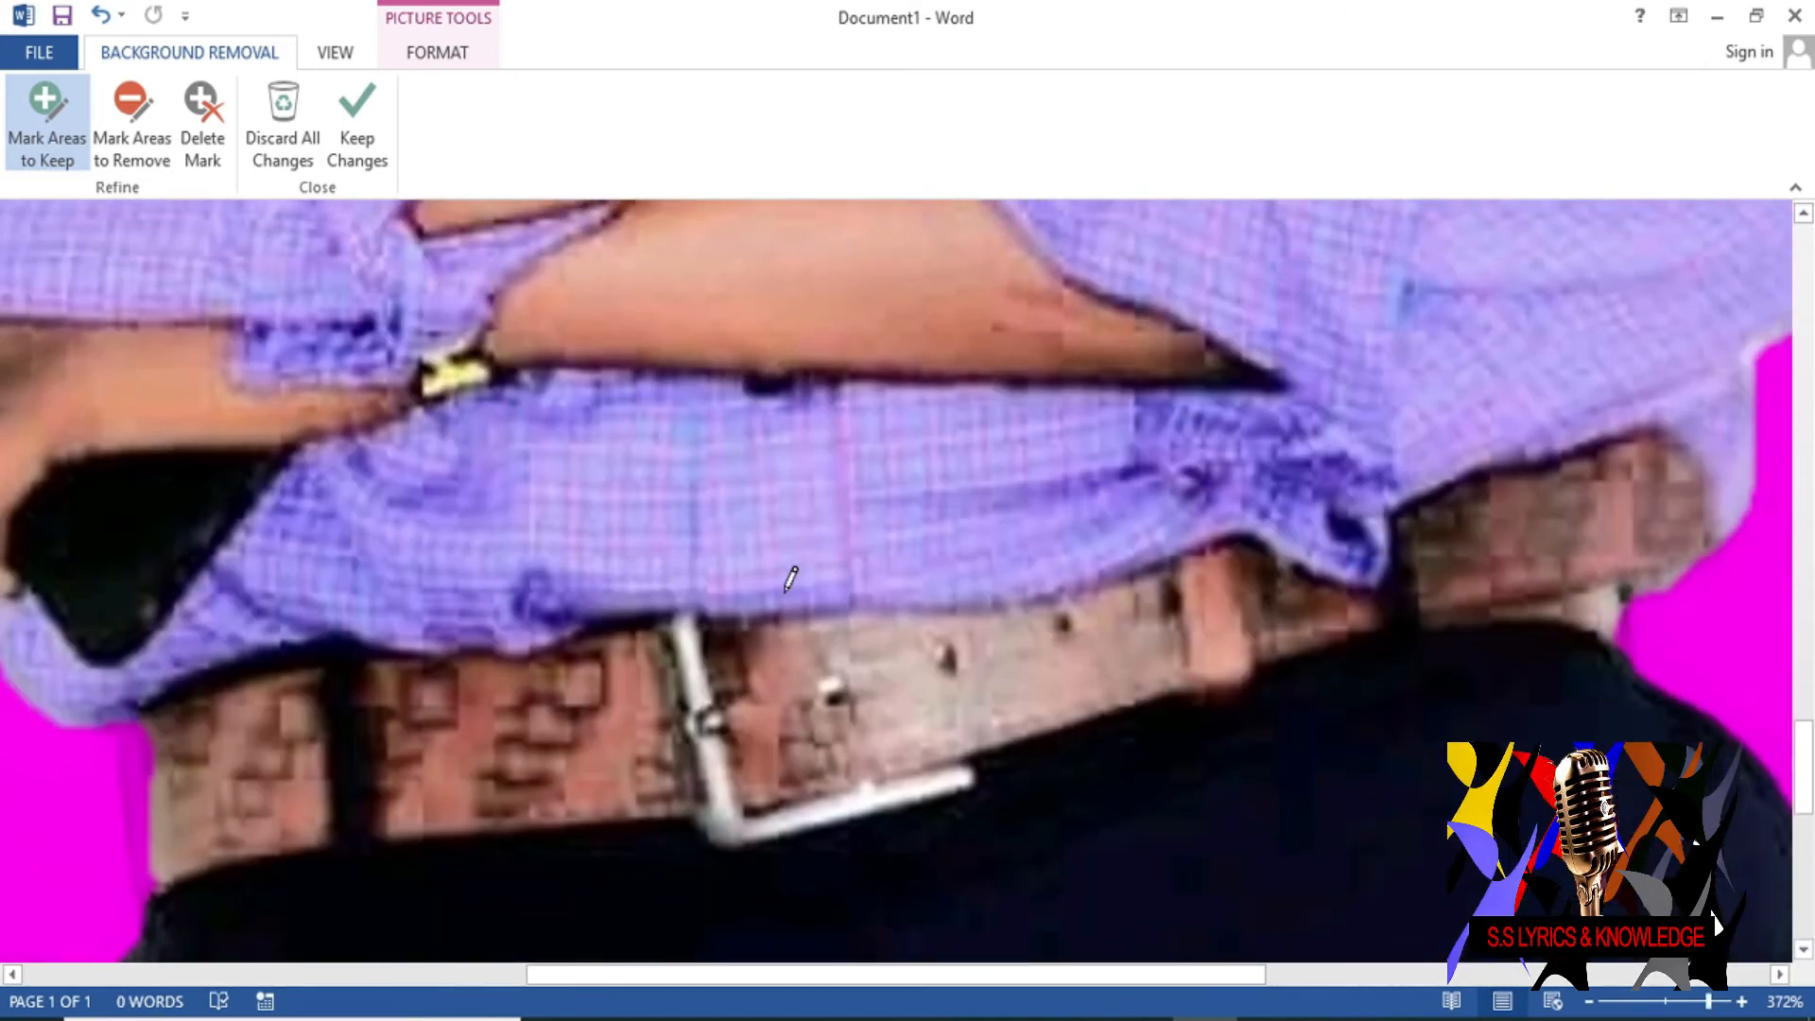
pyautogui.moveTo(832, 976); pyautogui.dragTo(520, 983)
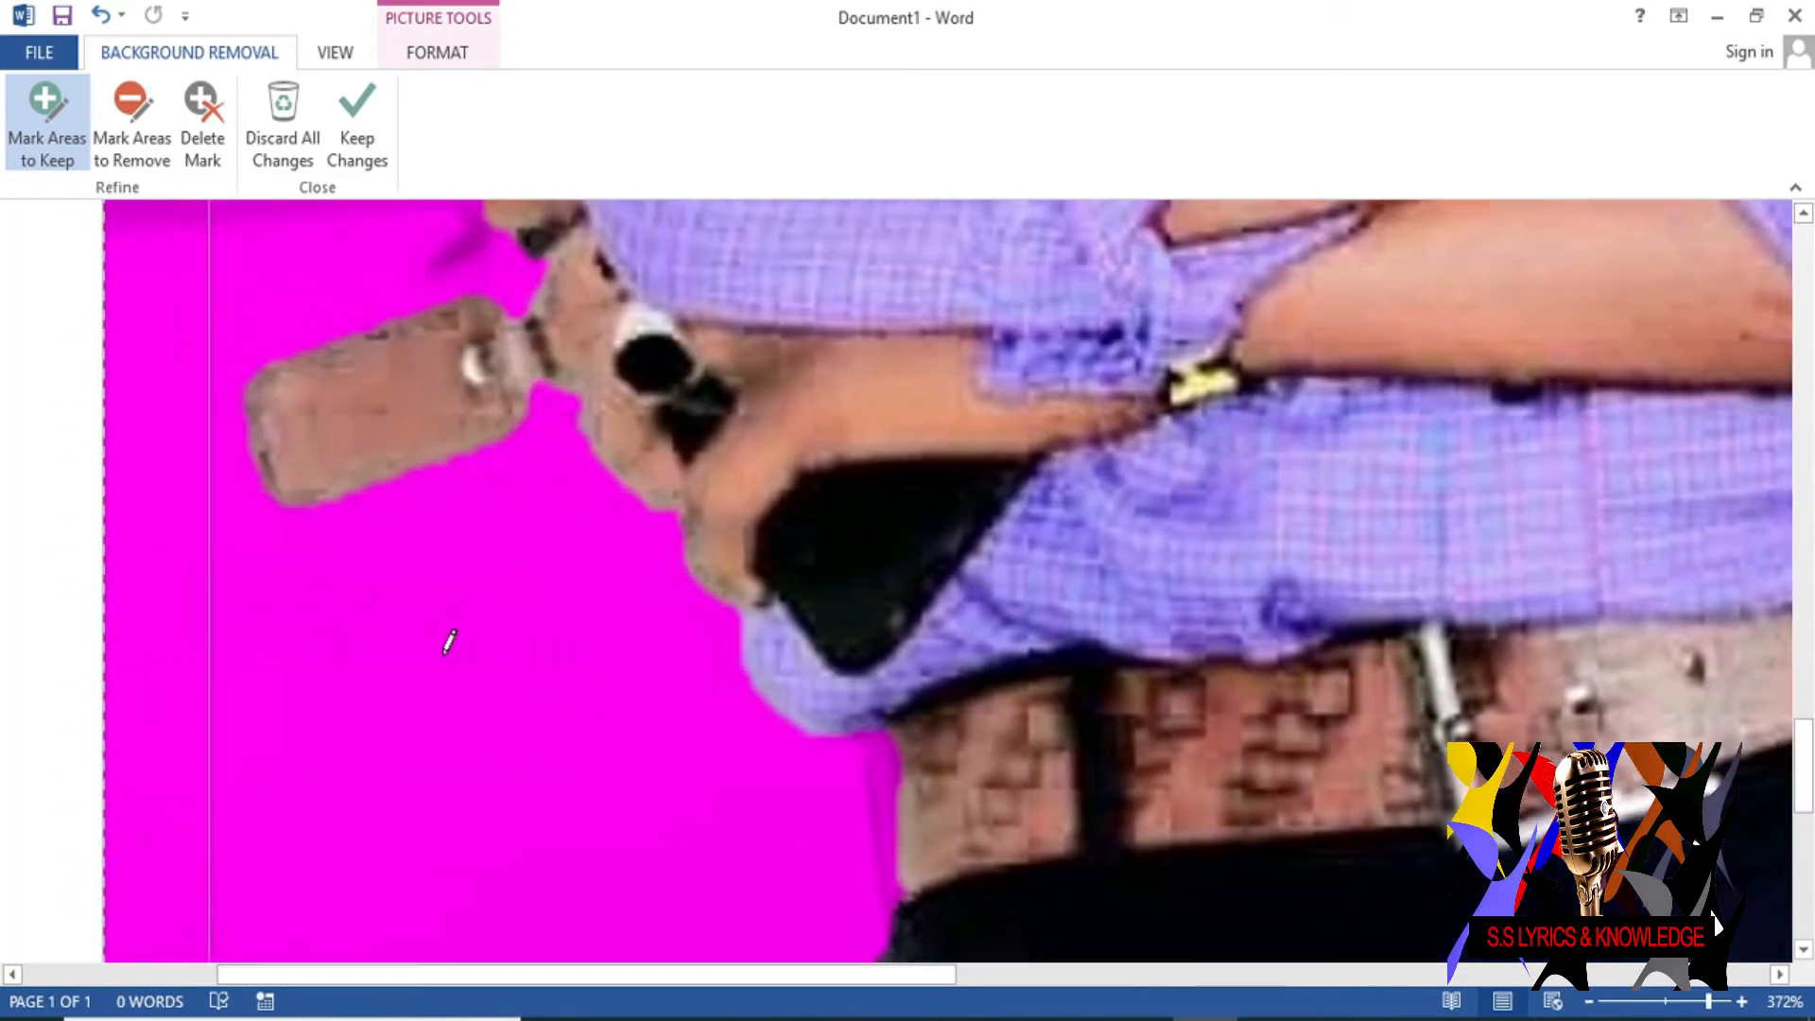
pyautogui.scroll(5, 446, 636)
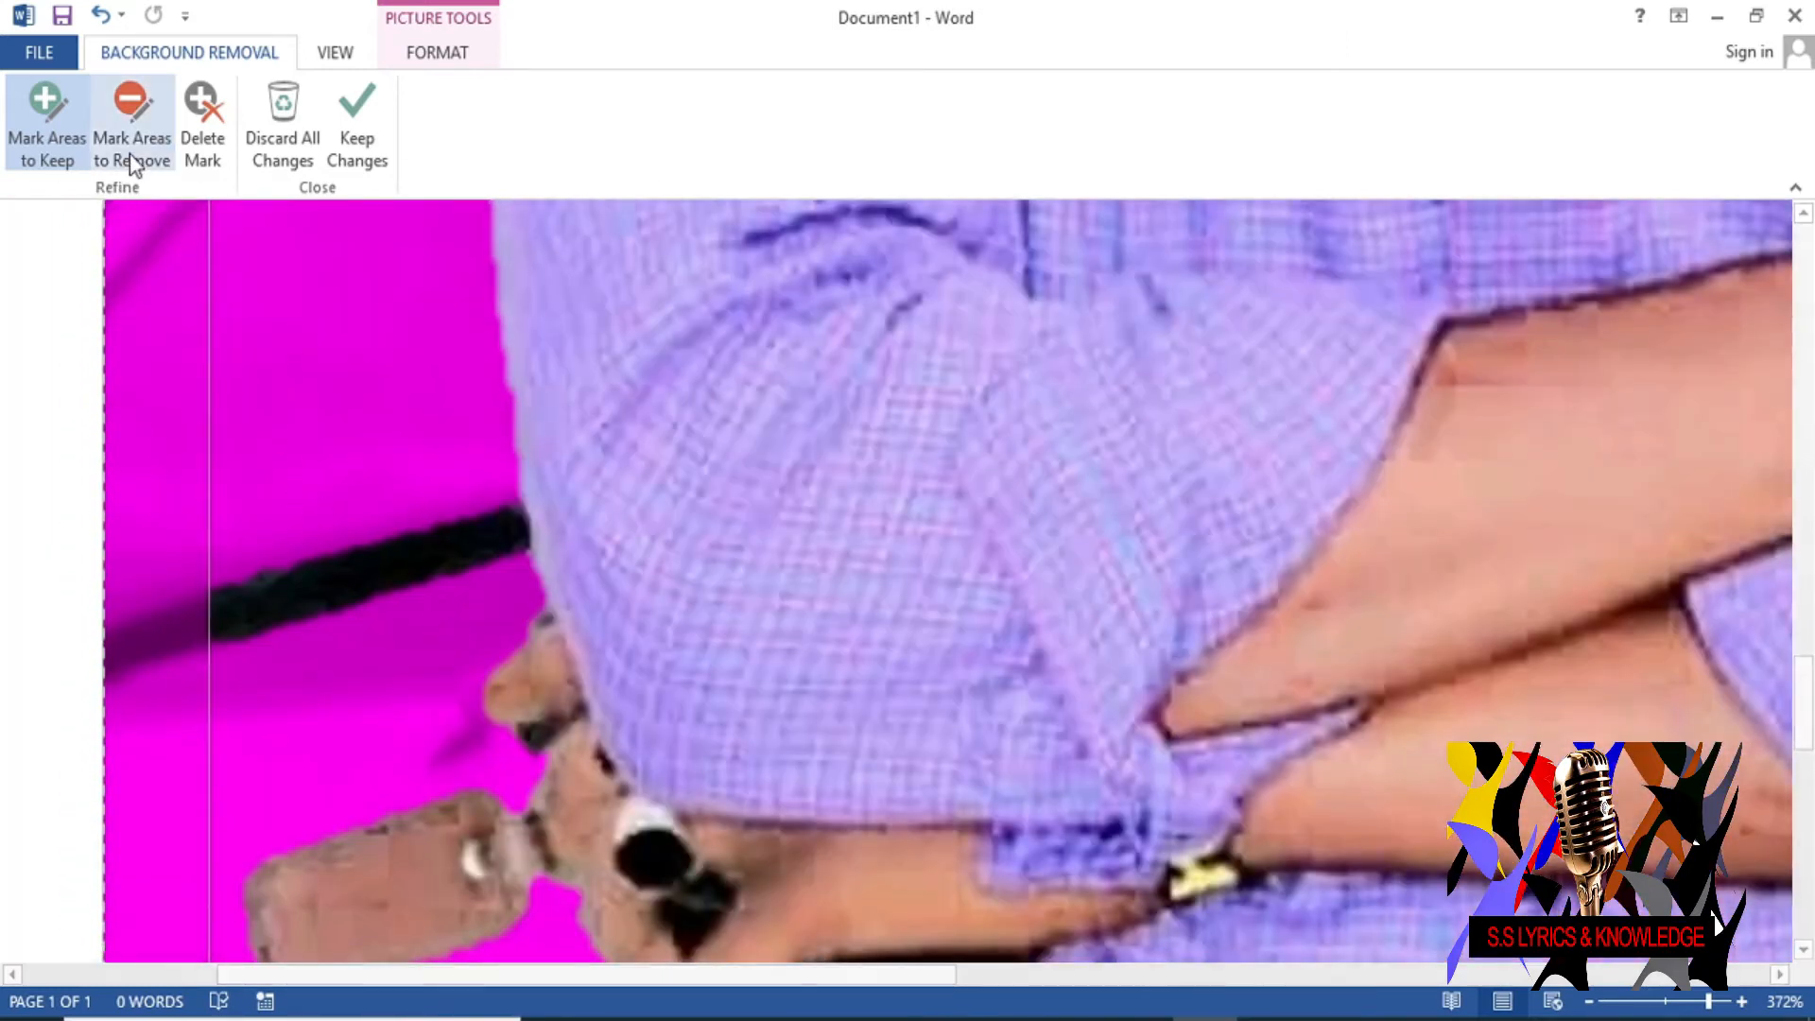
pyautogui.click(133, 151)
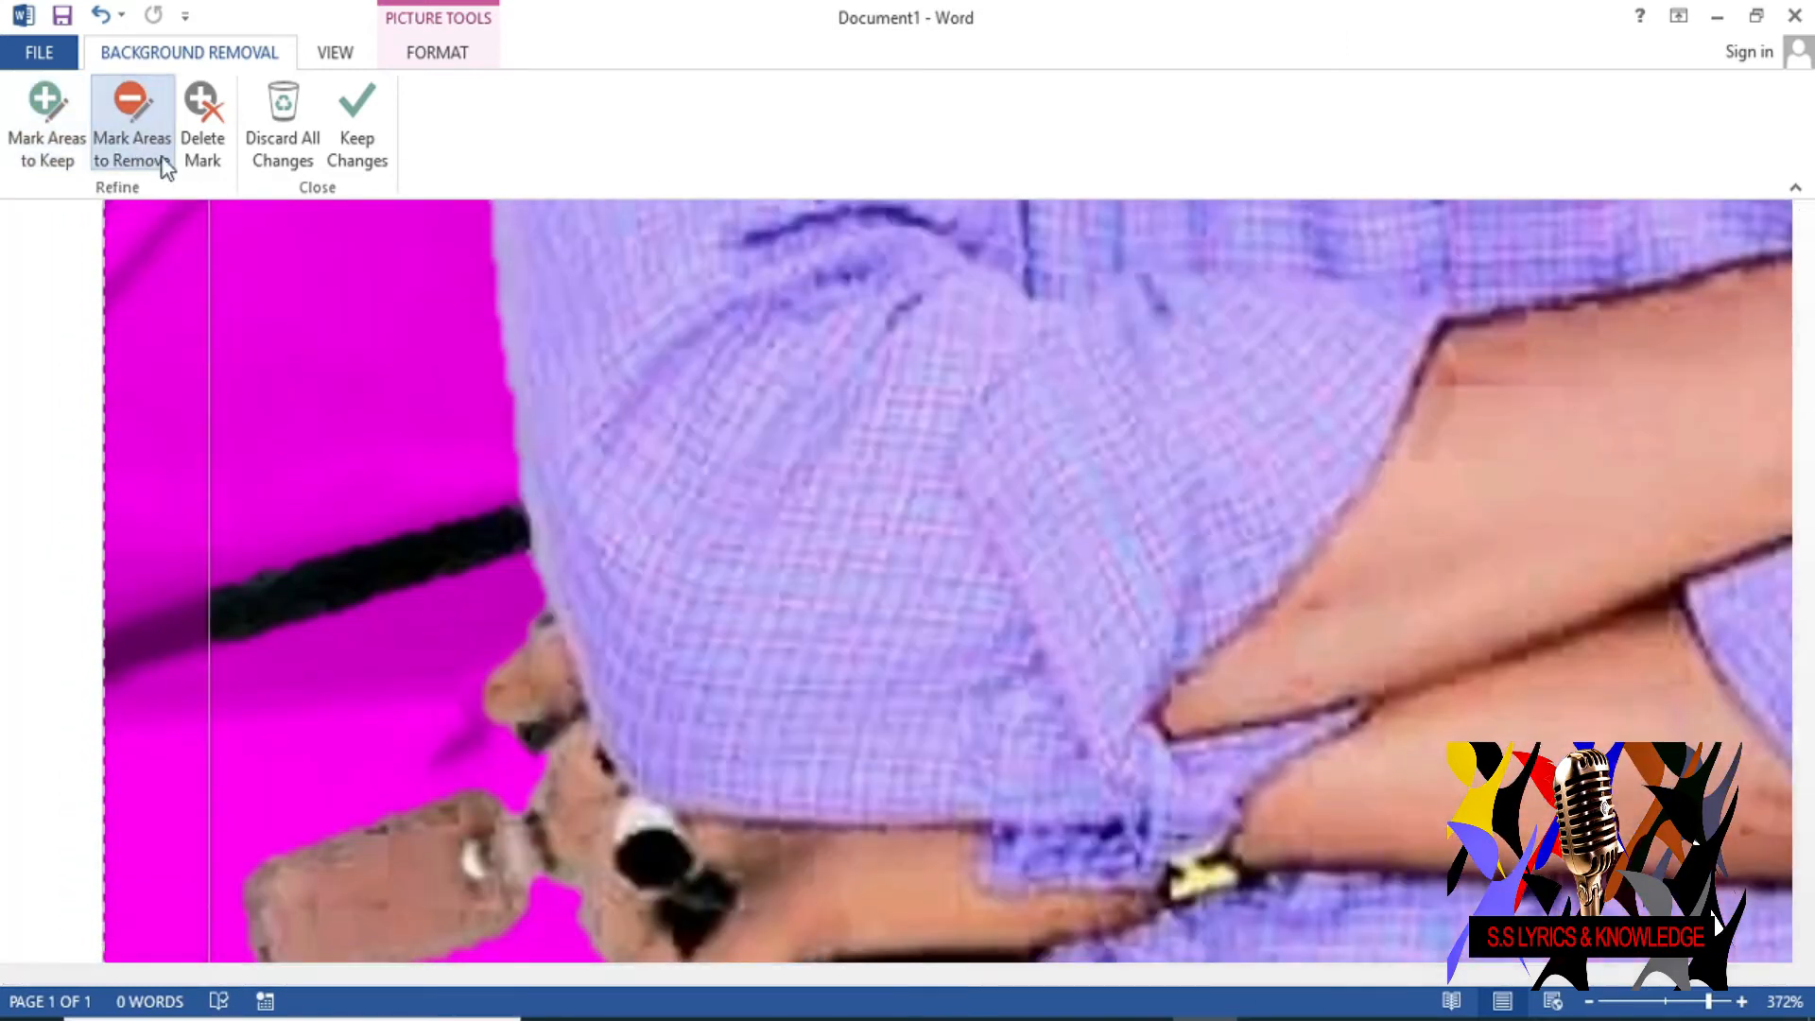
pyautogui.click(225, 639)
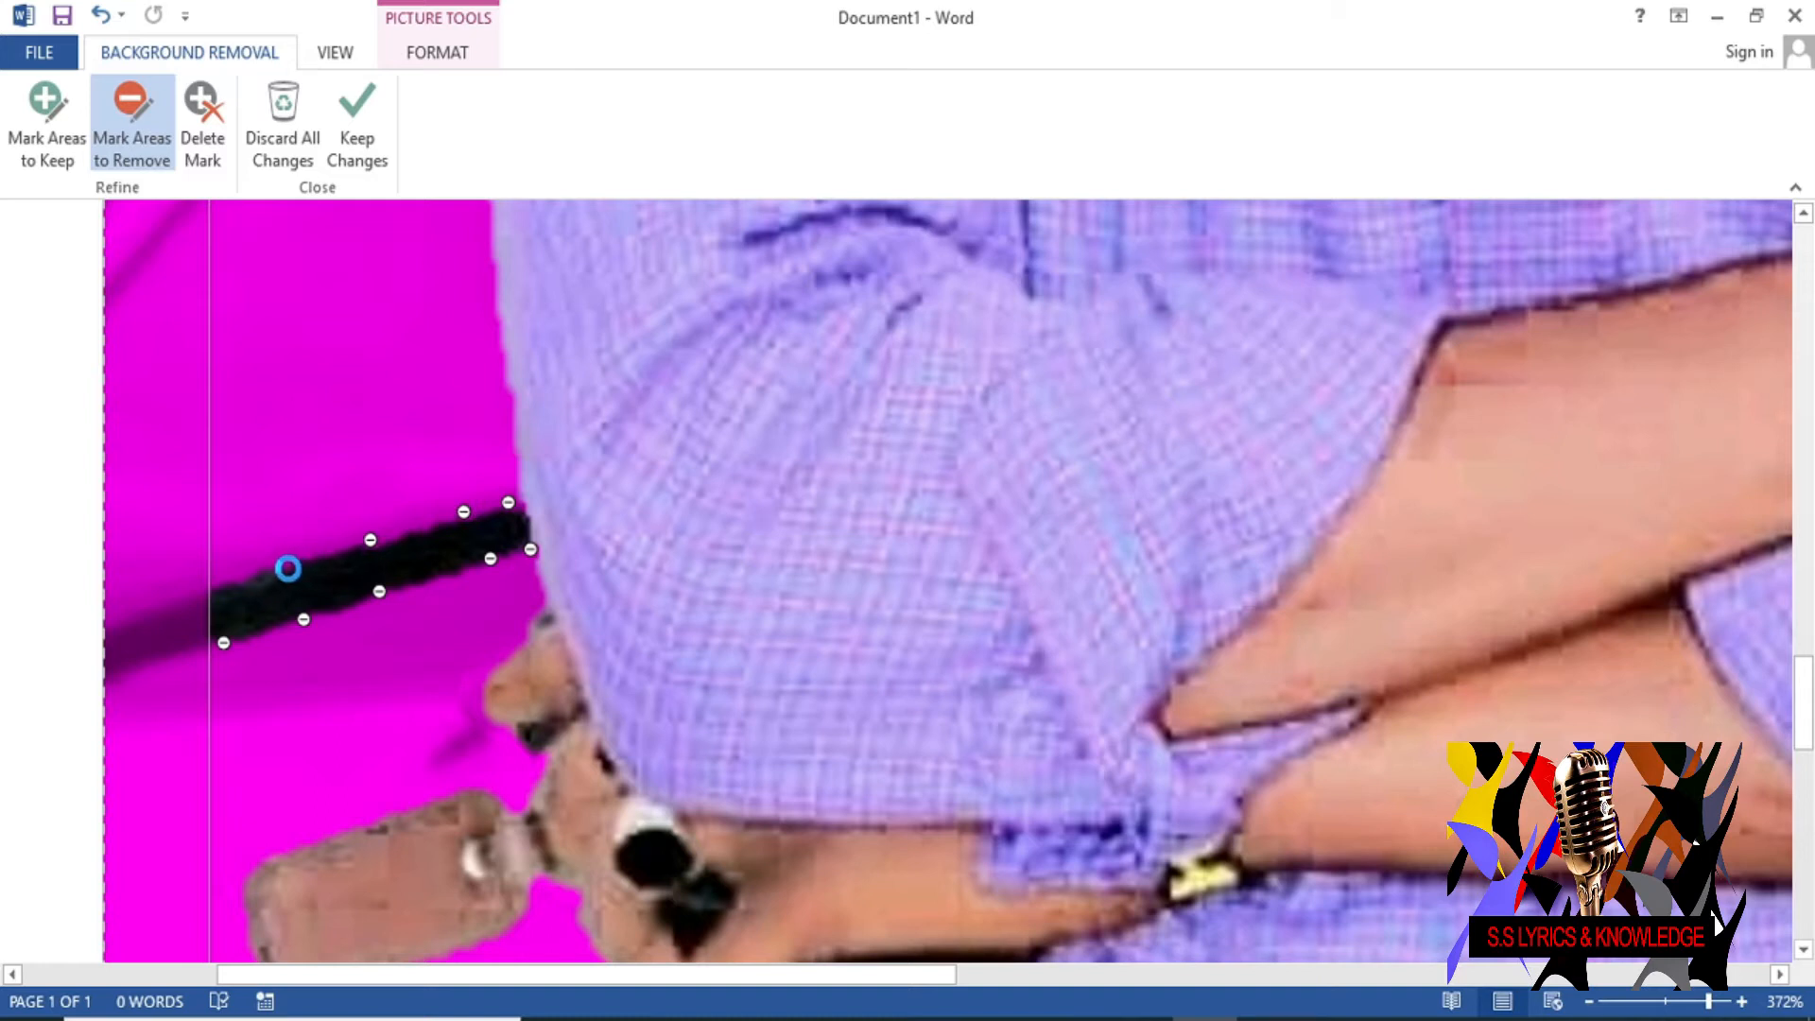
pyautogui.click(295, 563)
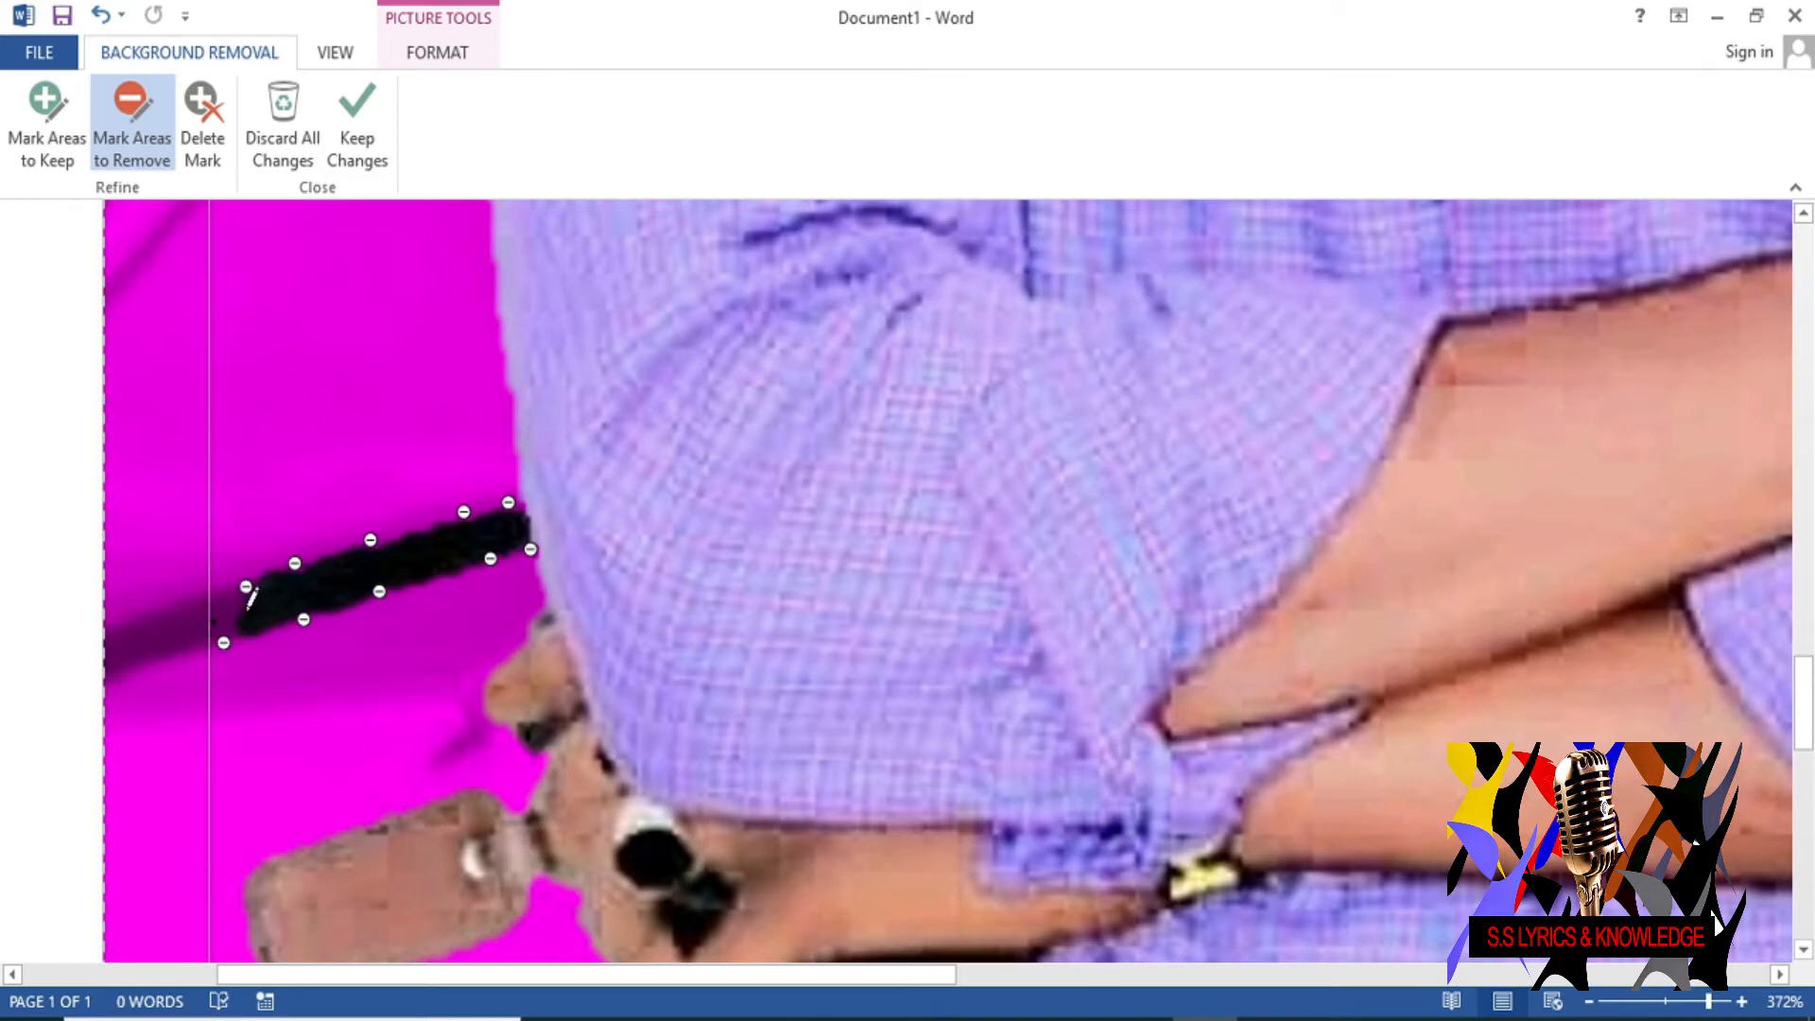
pyautogui.click(246, 609)
# Examine the marked picture from head to waist for leftover background or missing parts
pyautogui.scroll(-5, 551, 498)
pyautogui.scroll(-4, 956, 473)
pyautogui.scroll(8, 956, 473)
pyautogui.scroll(-5, 961, 476)
pyautogui.scroll(-1, 960, 476)
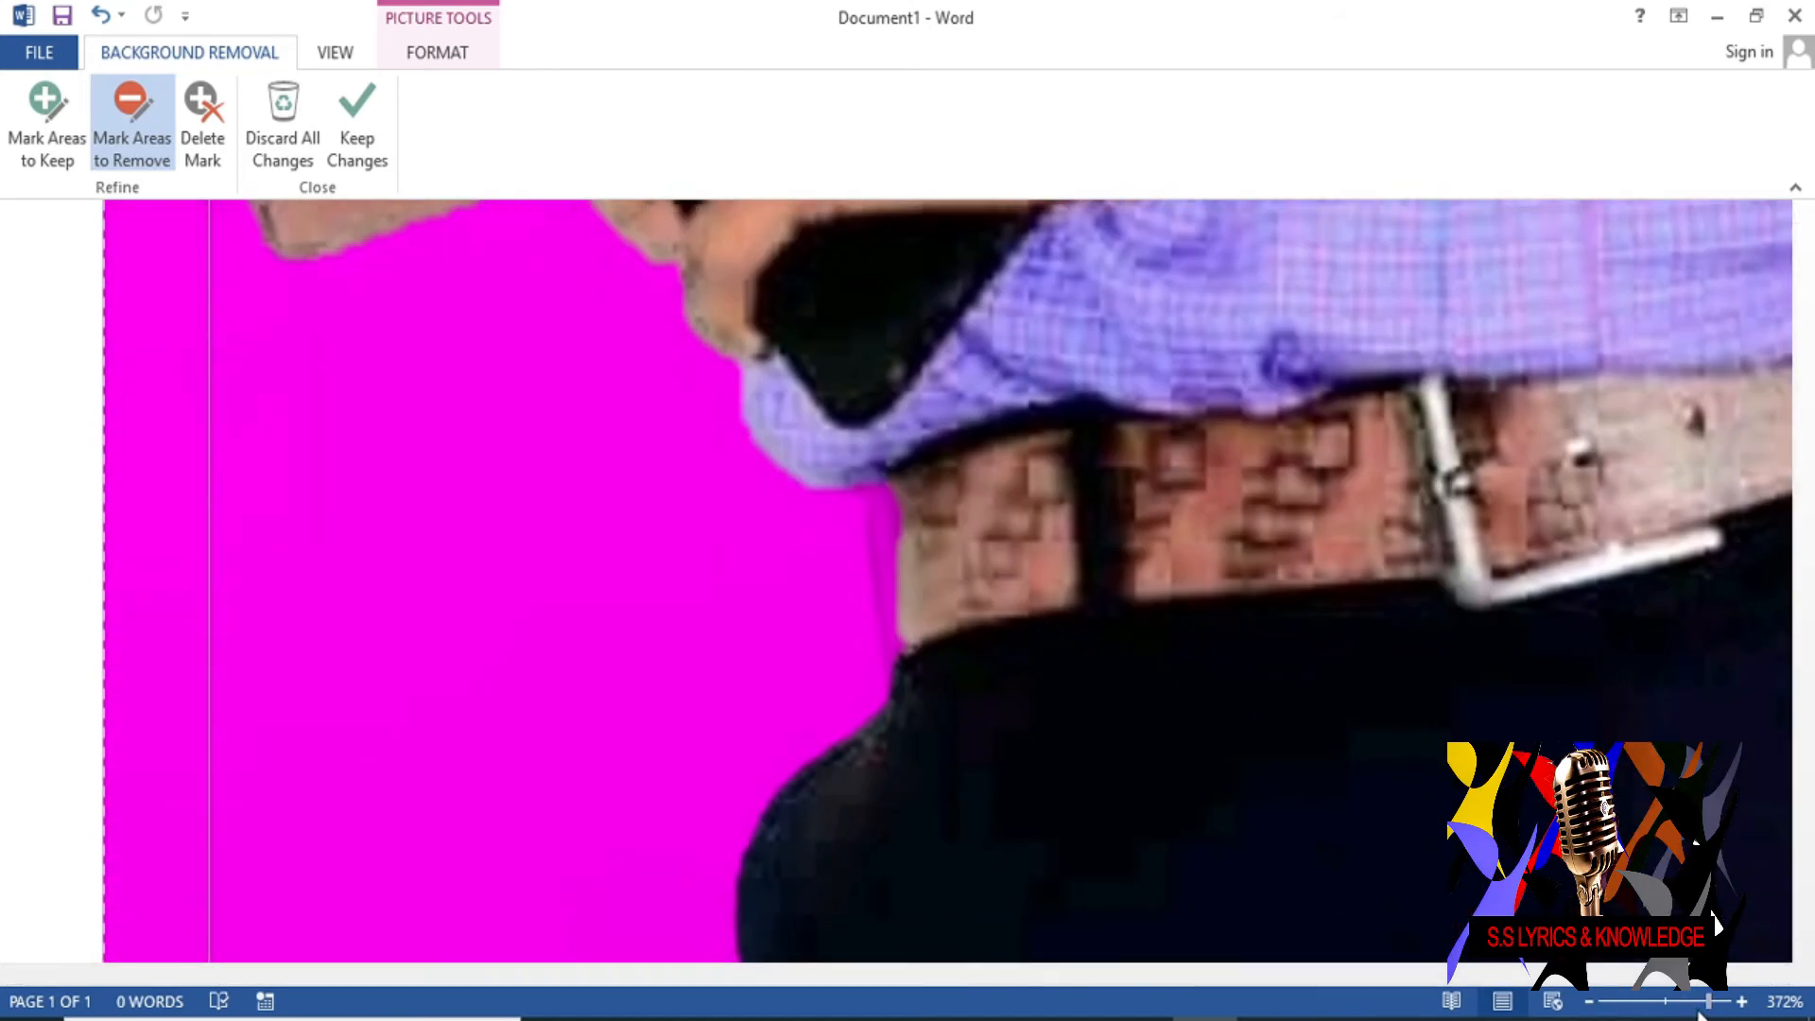
pyautogui.click(1670, 1004)
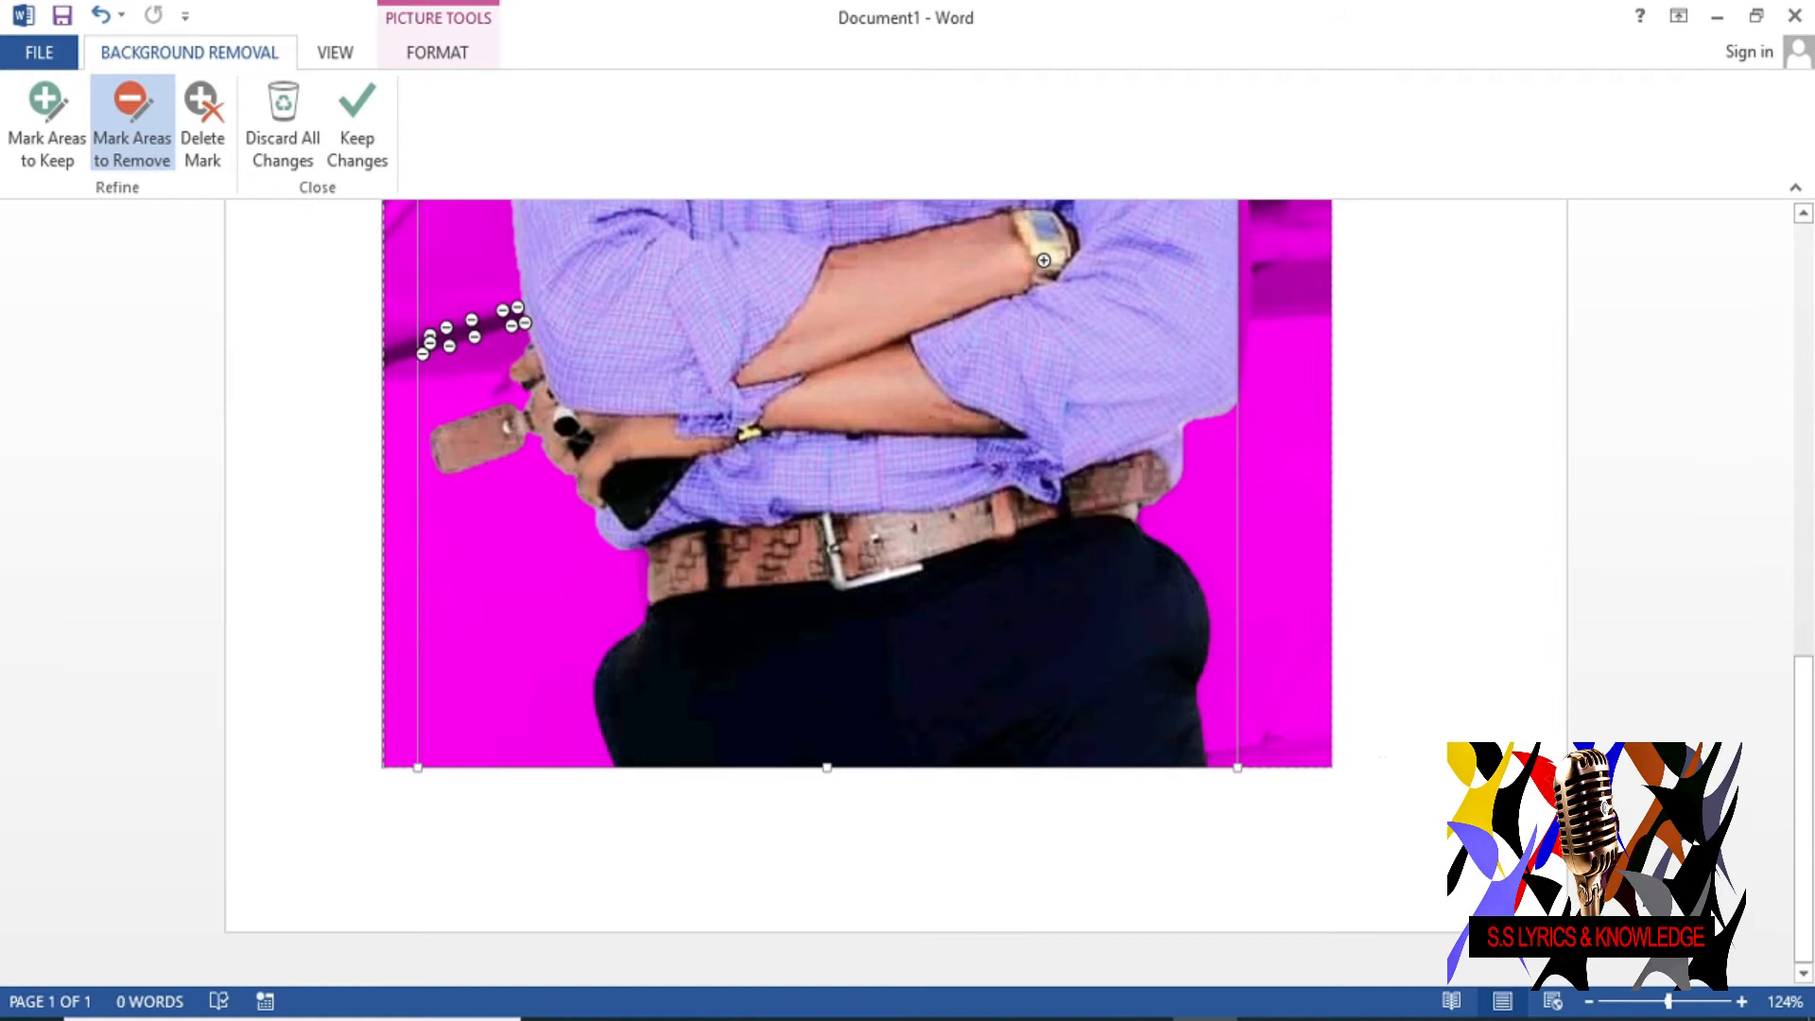
pyautogui.scroll(10, 997, 621)
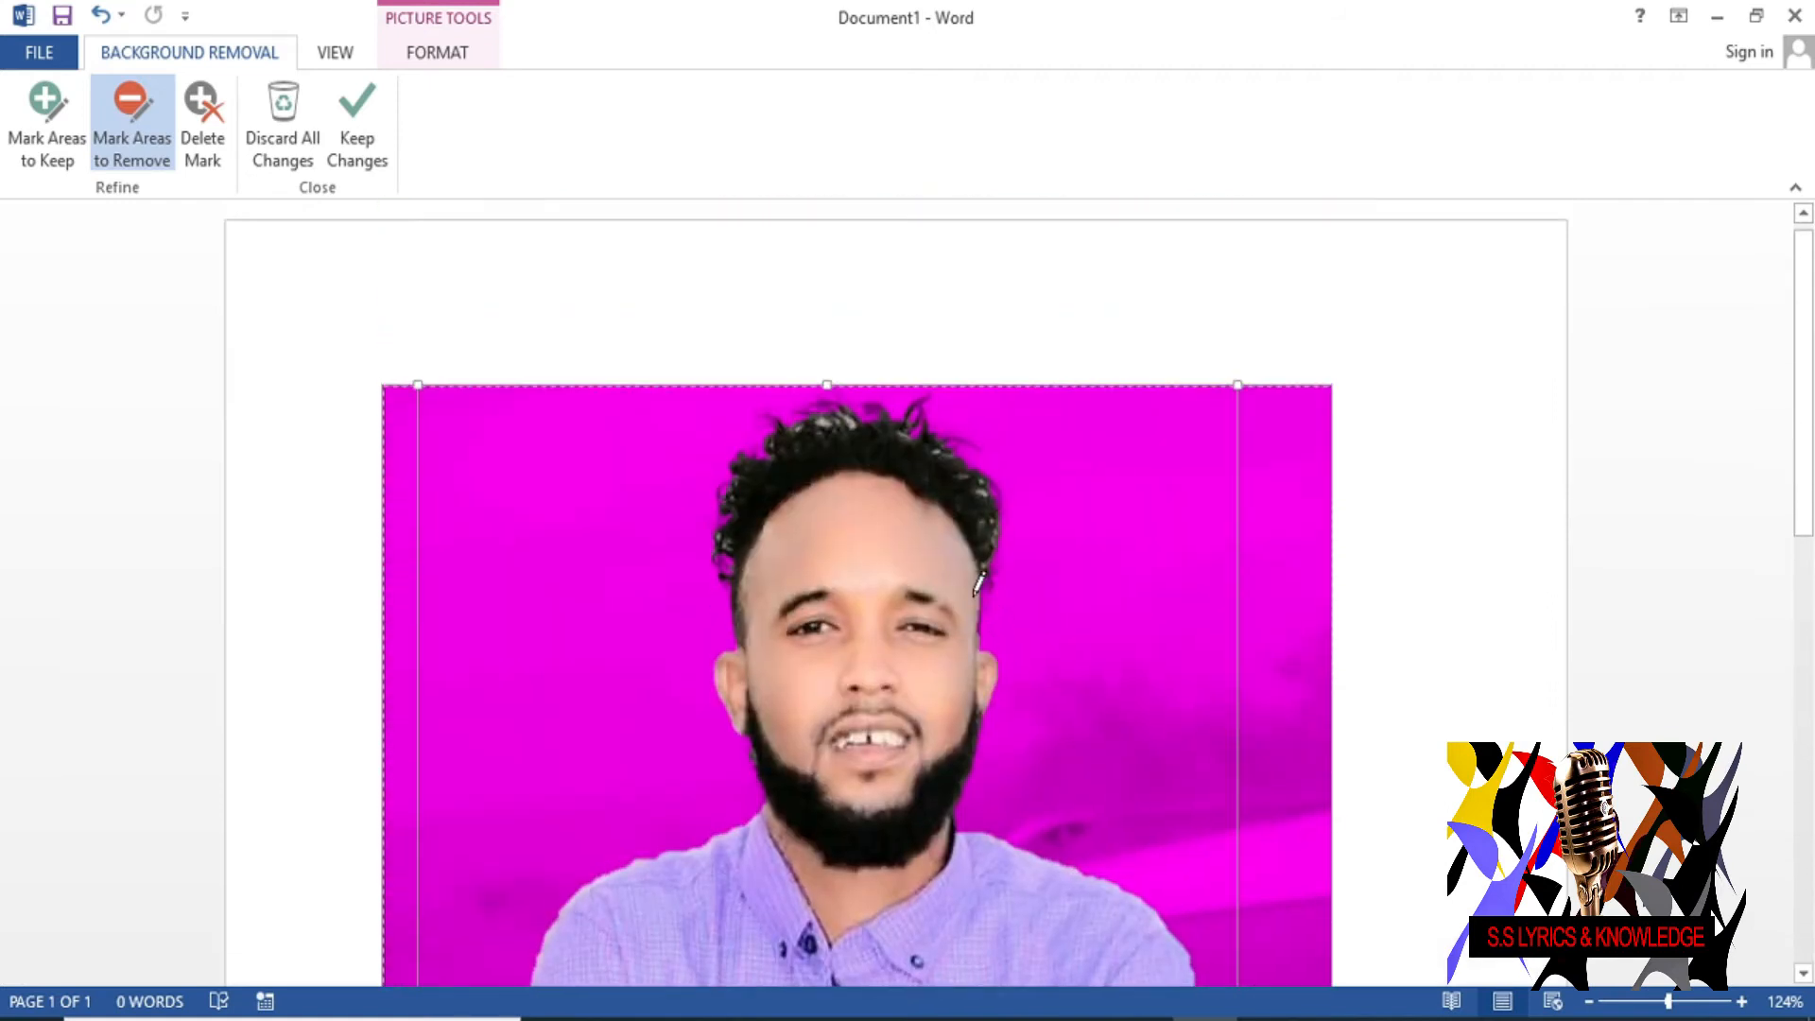
pyautogui.scroll(-10, 979, 584)
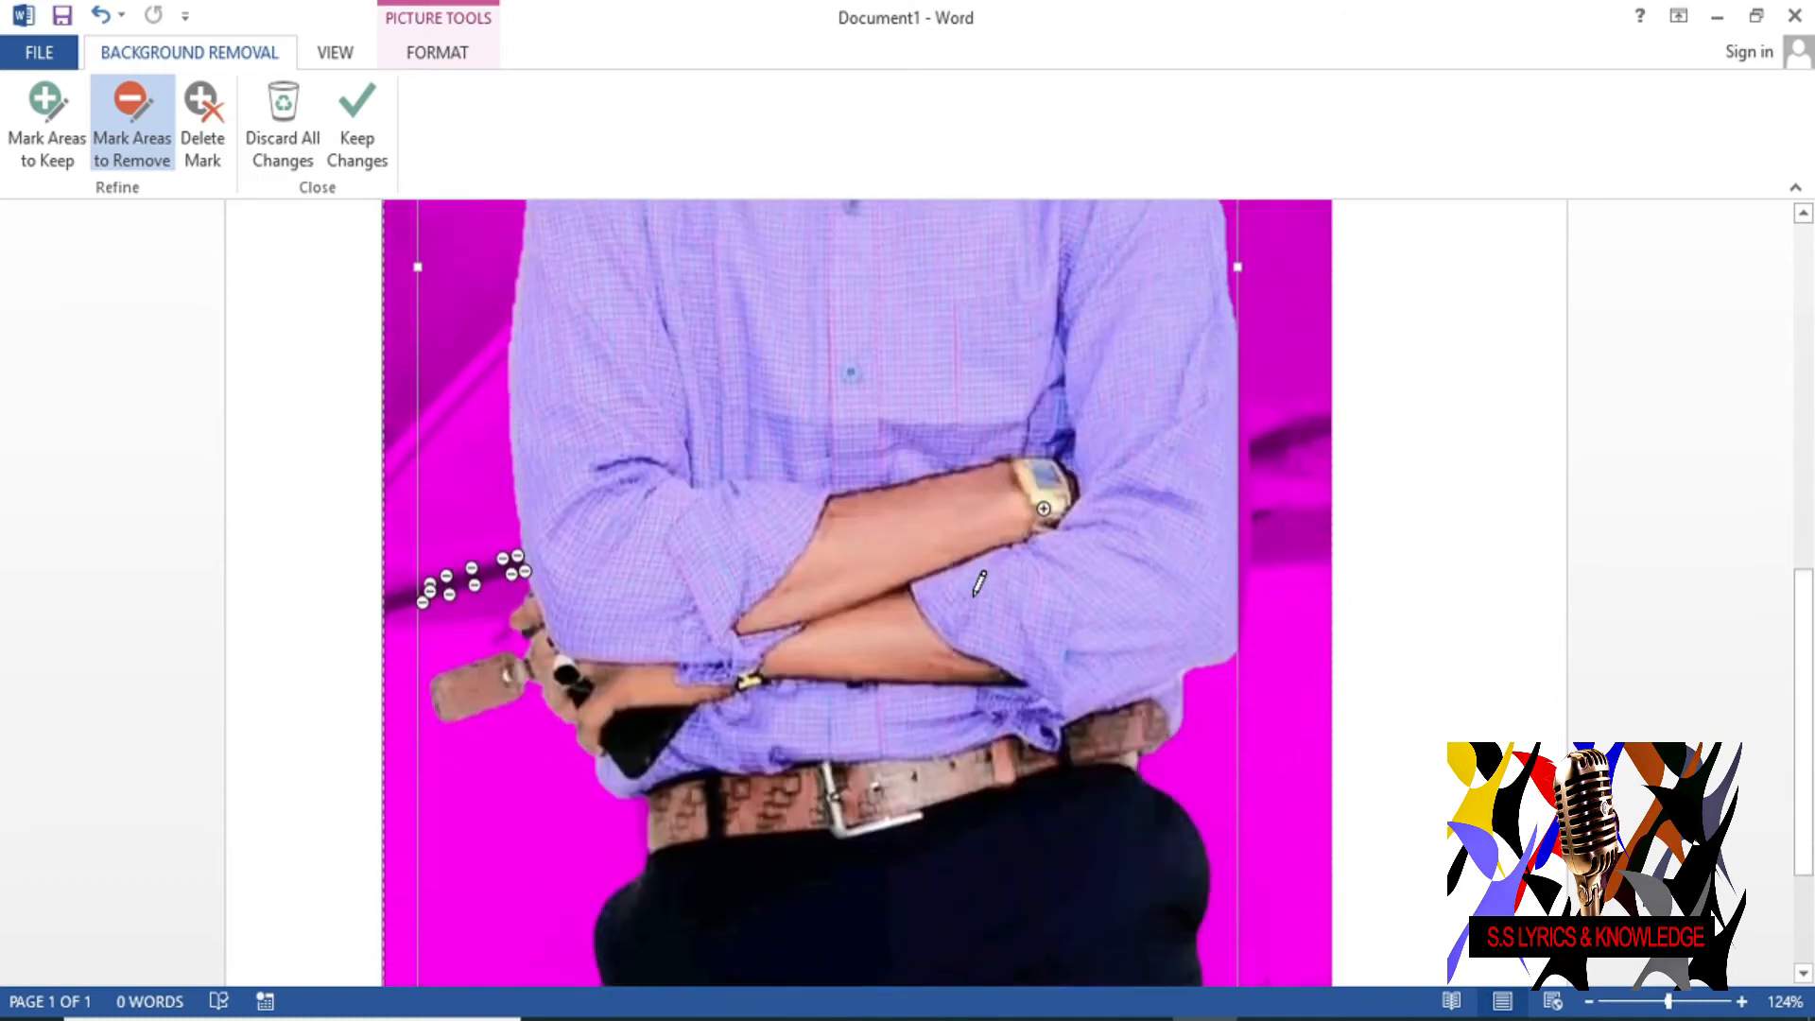
pyautogui.scroll(-1, 979, 583)
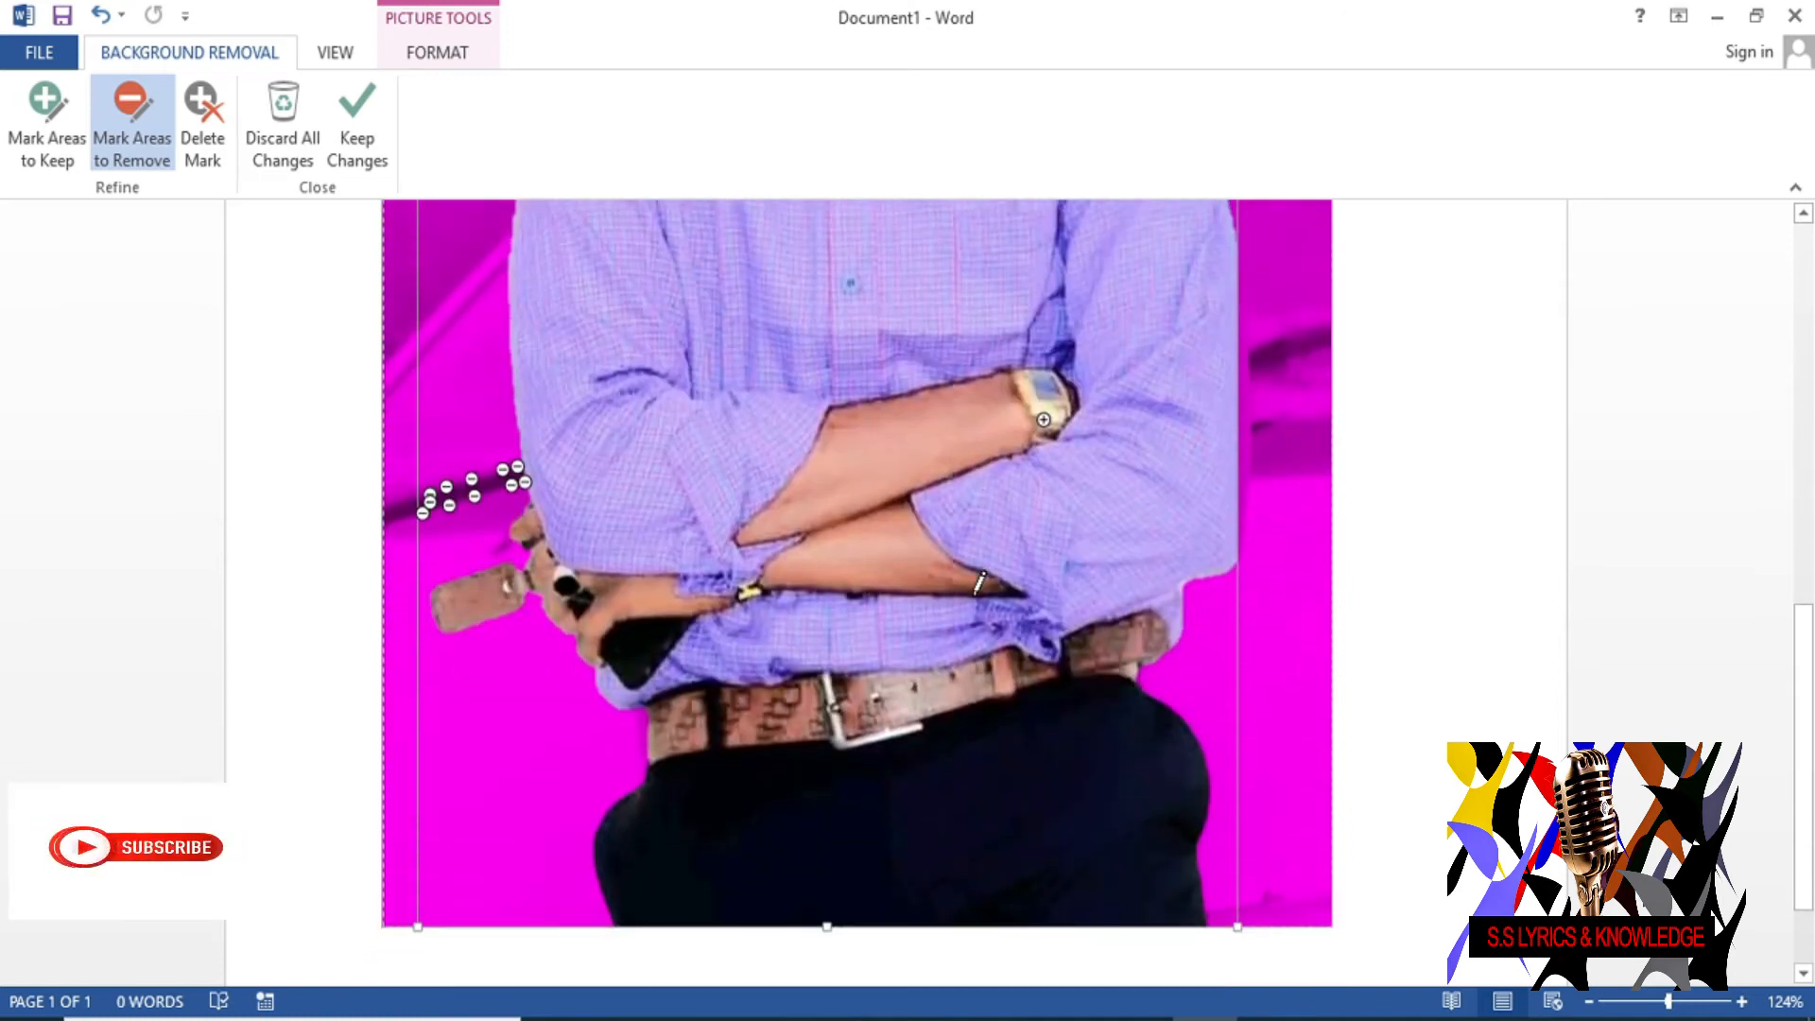
pyautogui.scroll(7, 778, 434)
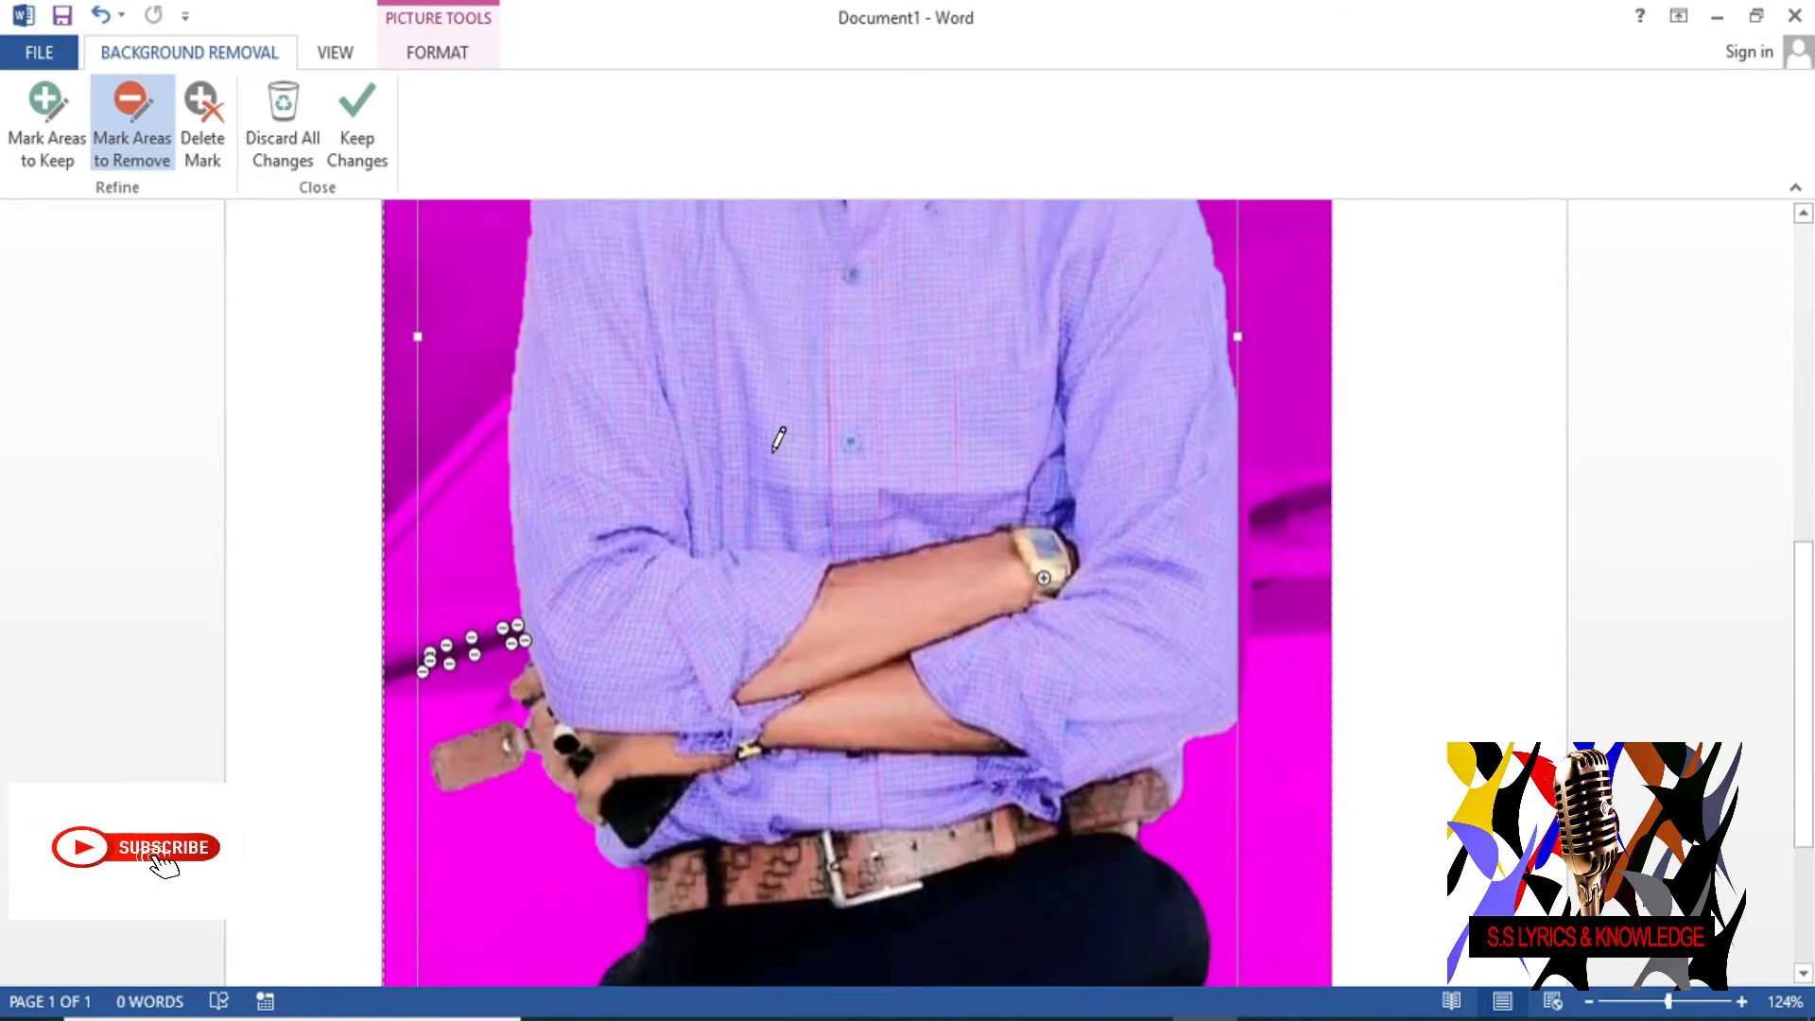
# Keep the background removal changes so only the man's cut-out figure remains in the picture
pyautogui.click(359, 142)
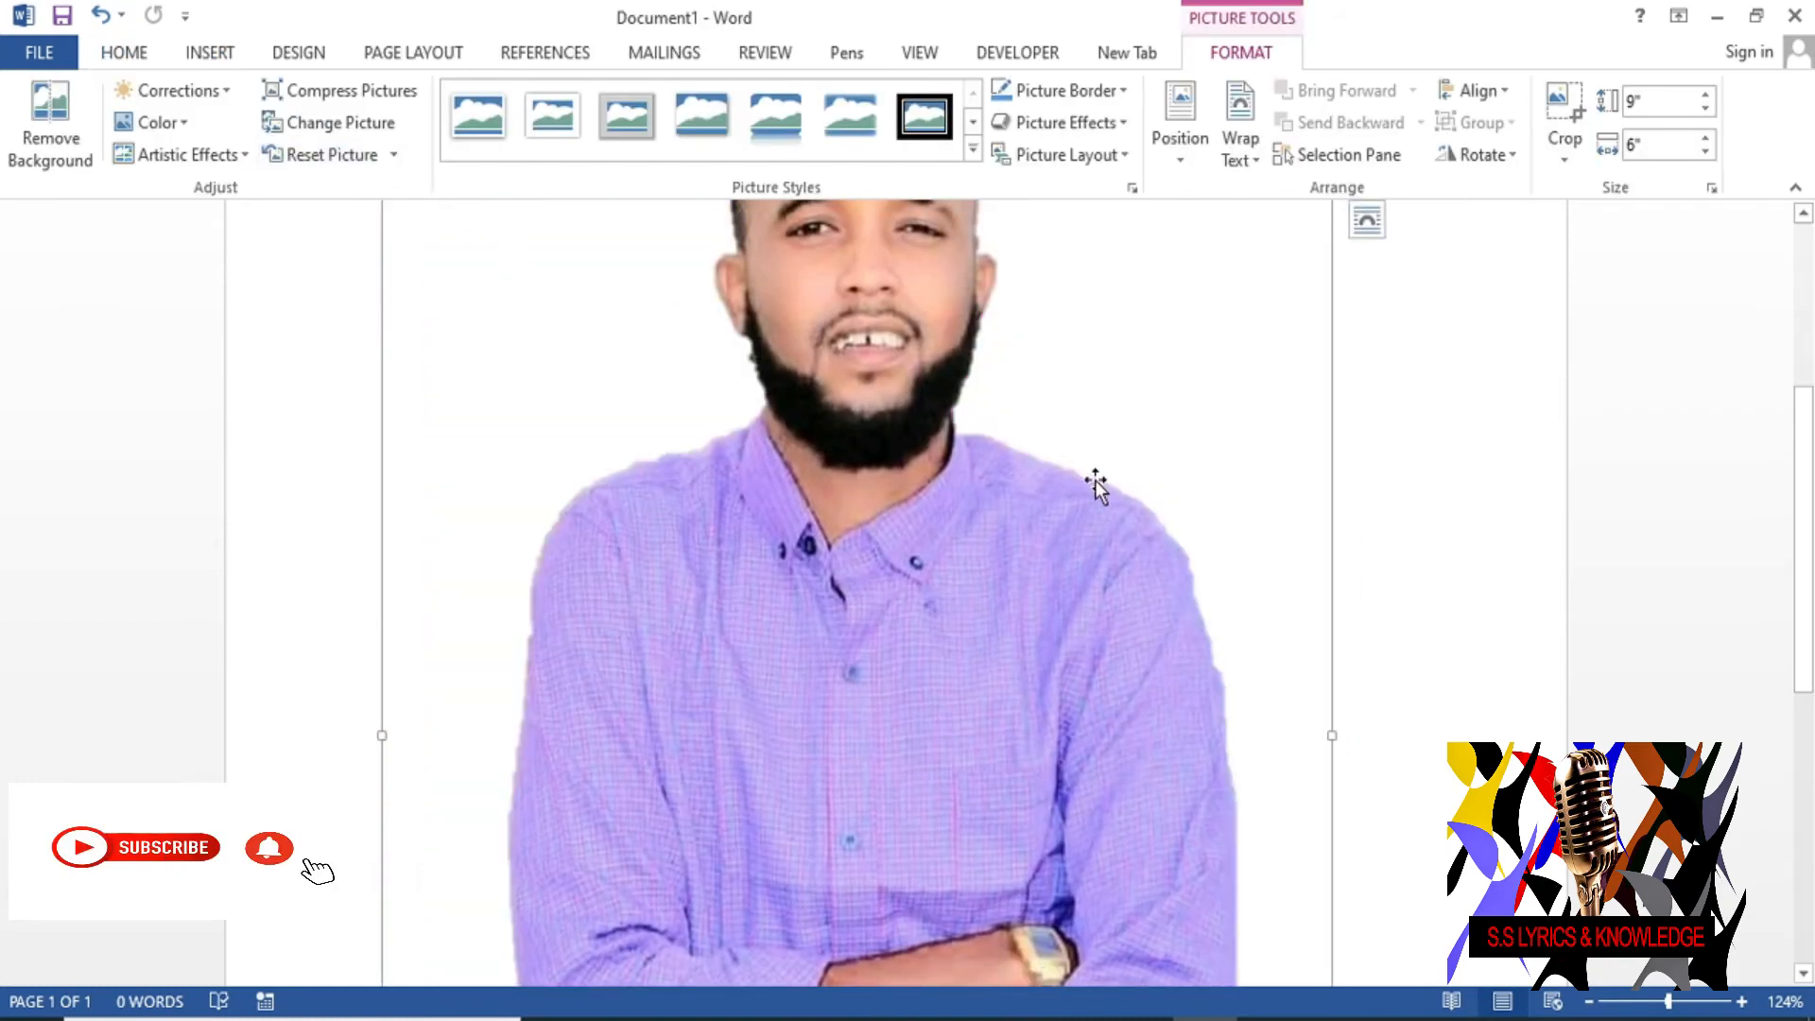
pyautogui.scroll(-7, 1096, 486)
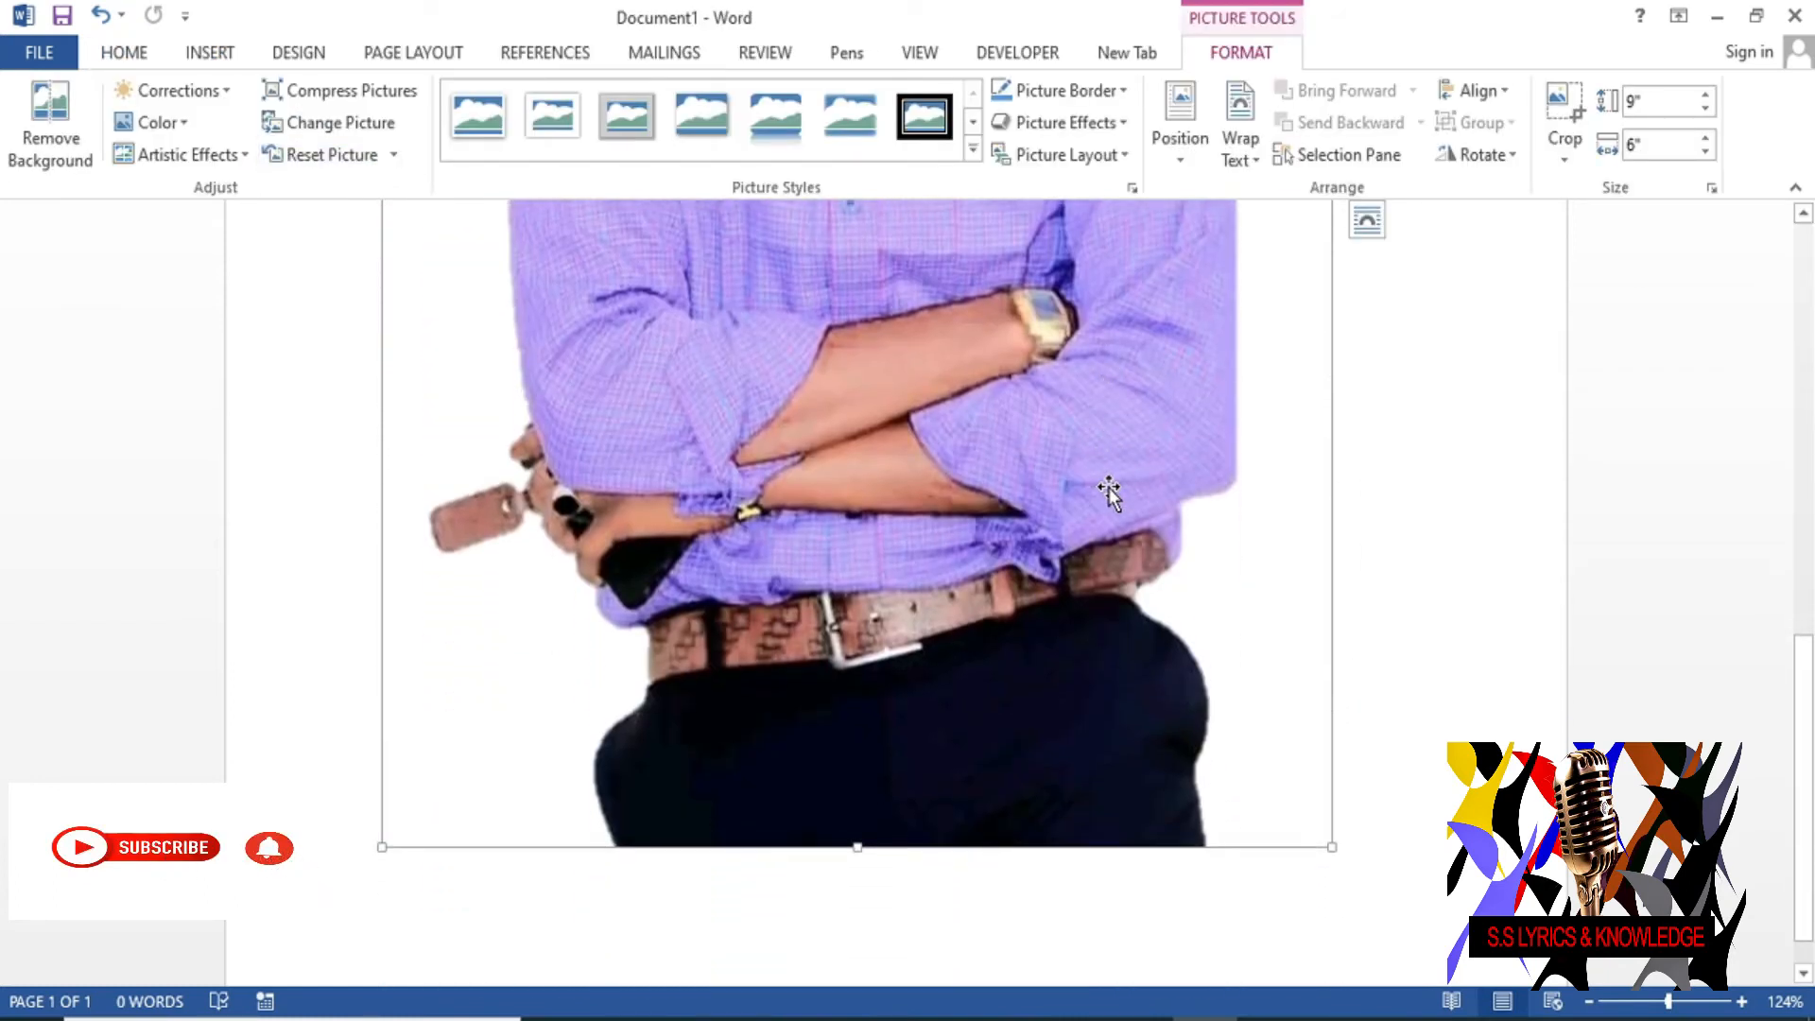
pyautogui.scroll(4, 1068, 397)
pyautogui.scroll(10, 860, 567)
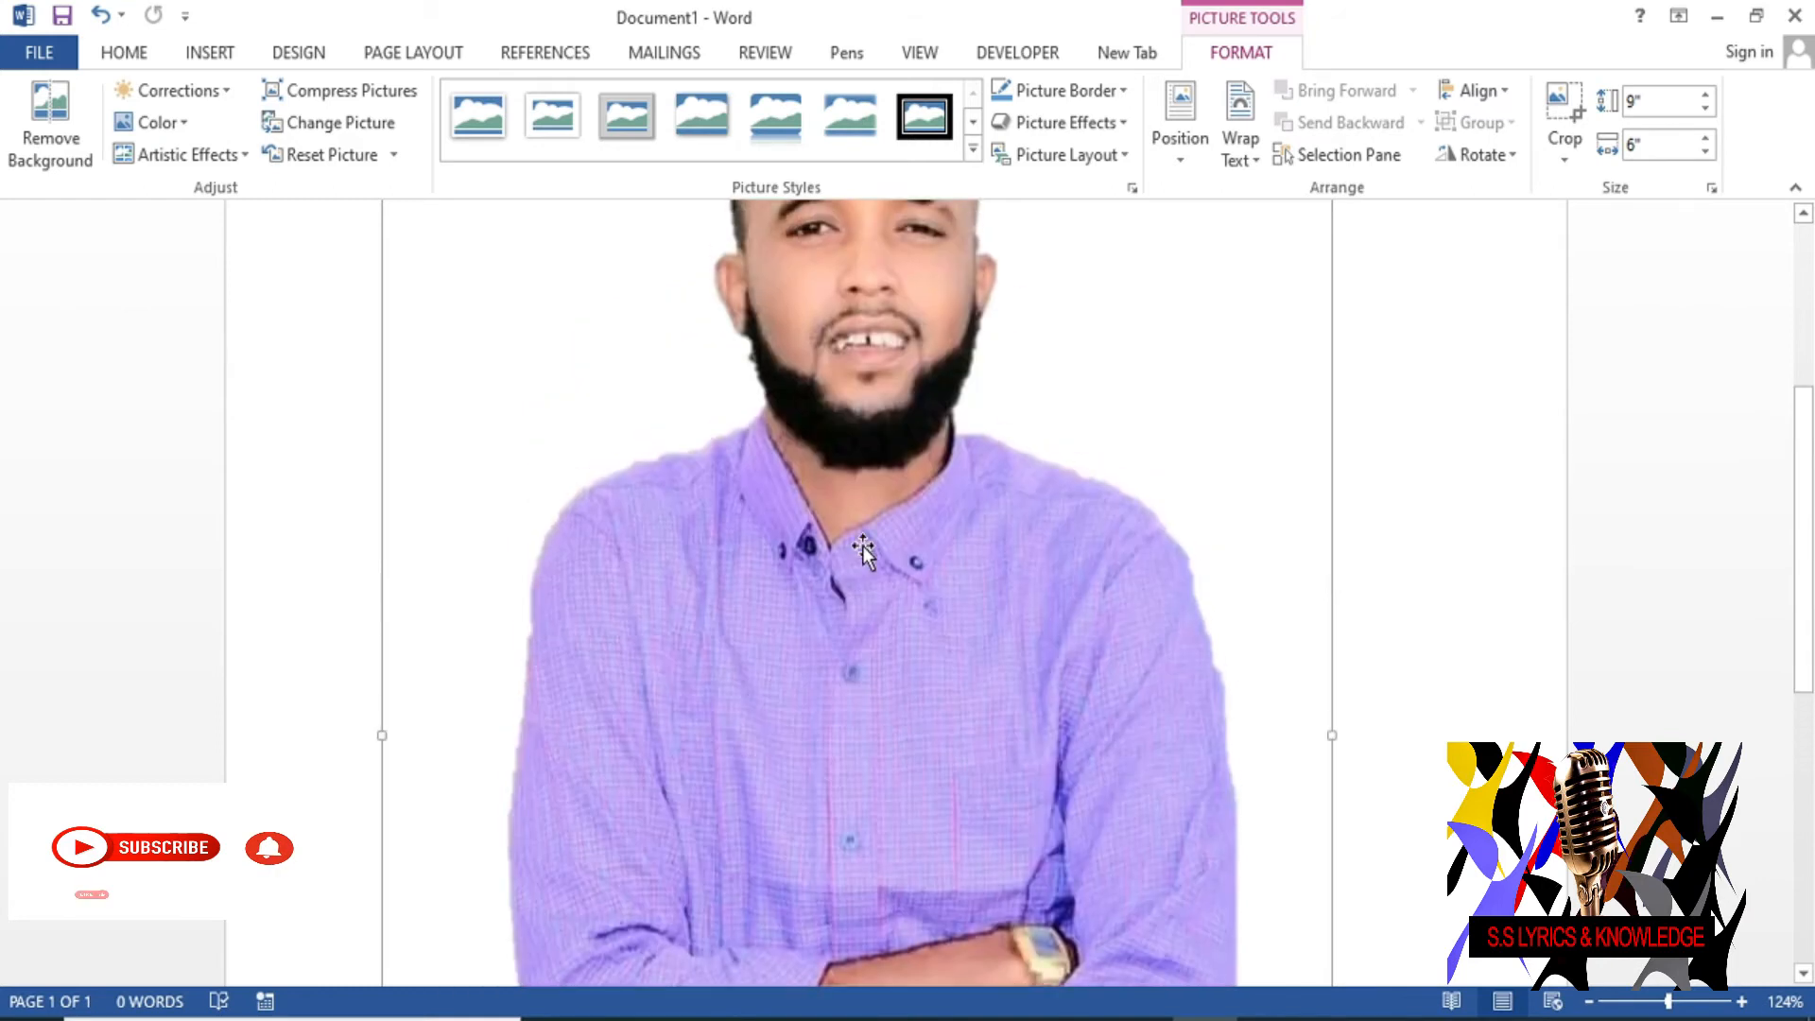
pyautogui.scroll(-7, 864, 530)
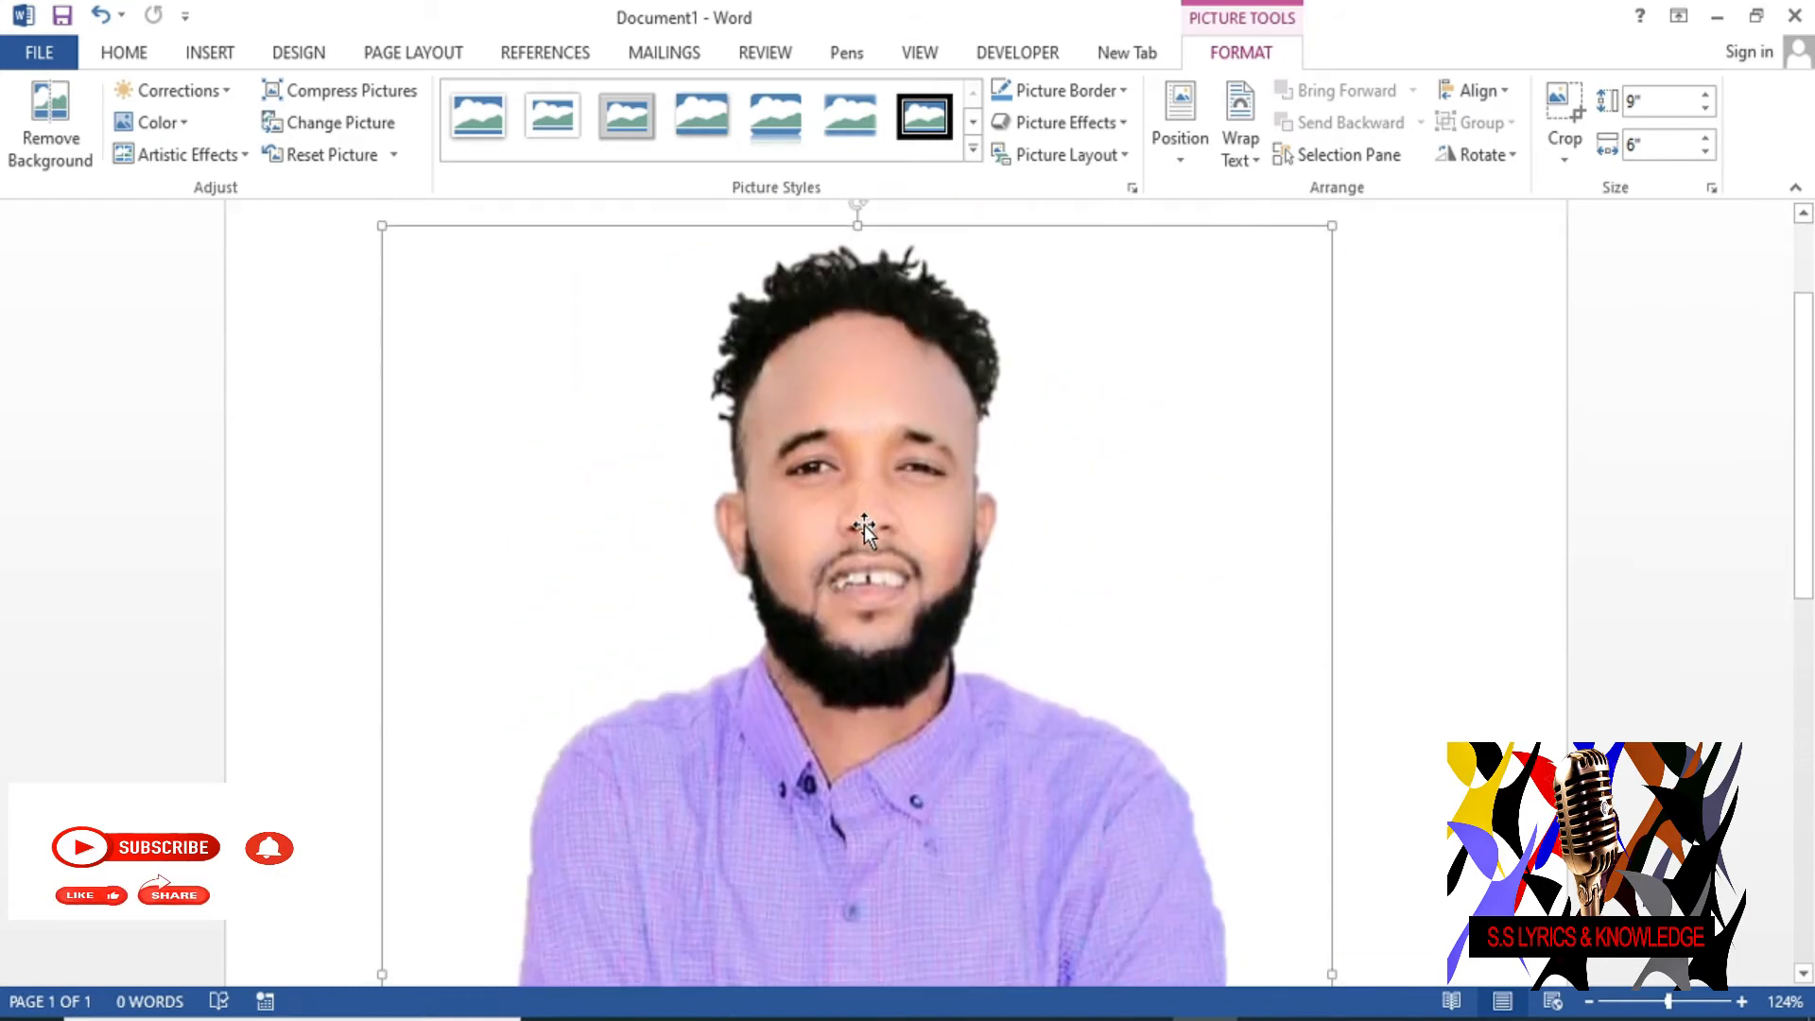
pyautogui.scroll(-8, 864, 526)
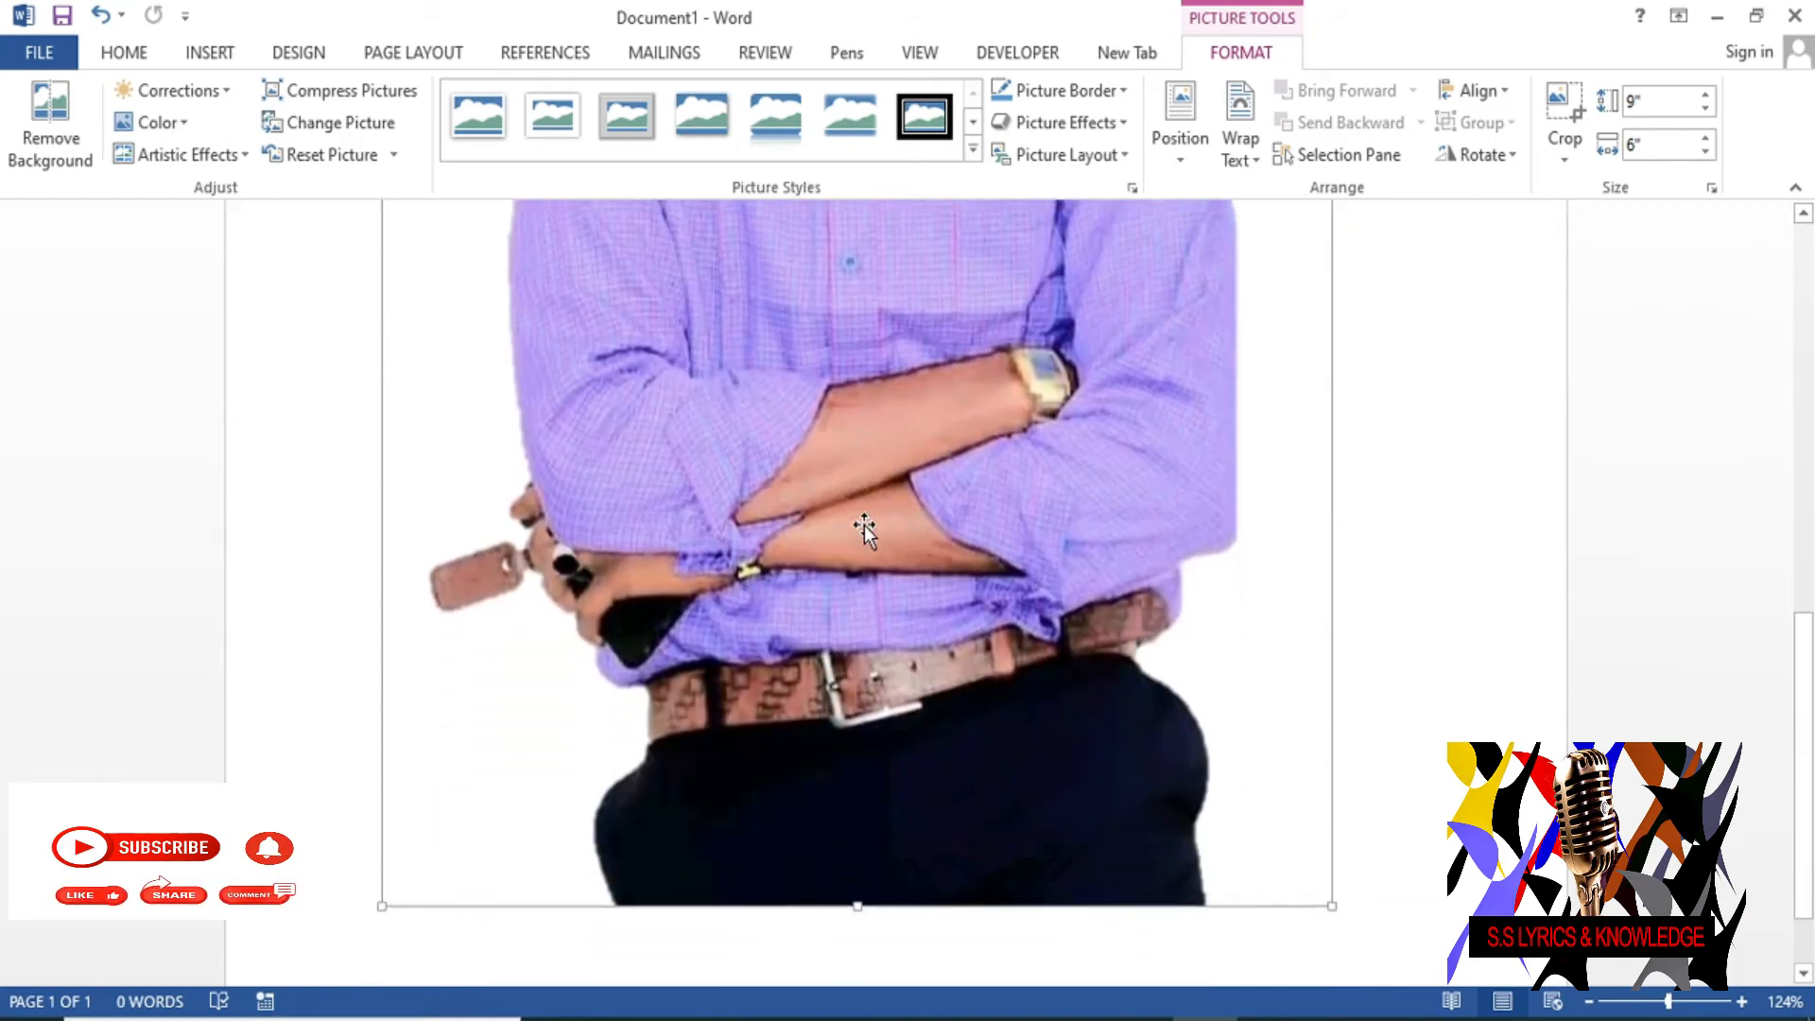
pyautogui.scroll(10, 1216, 517)
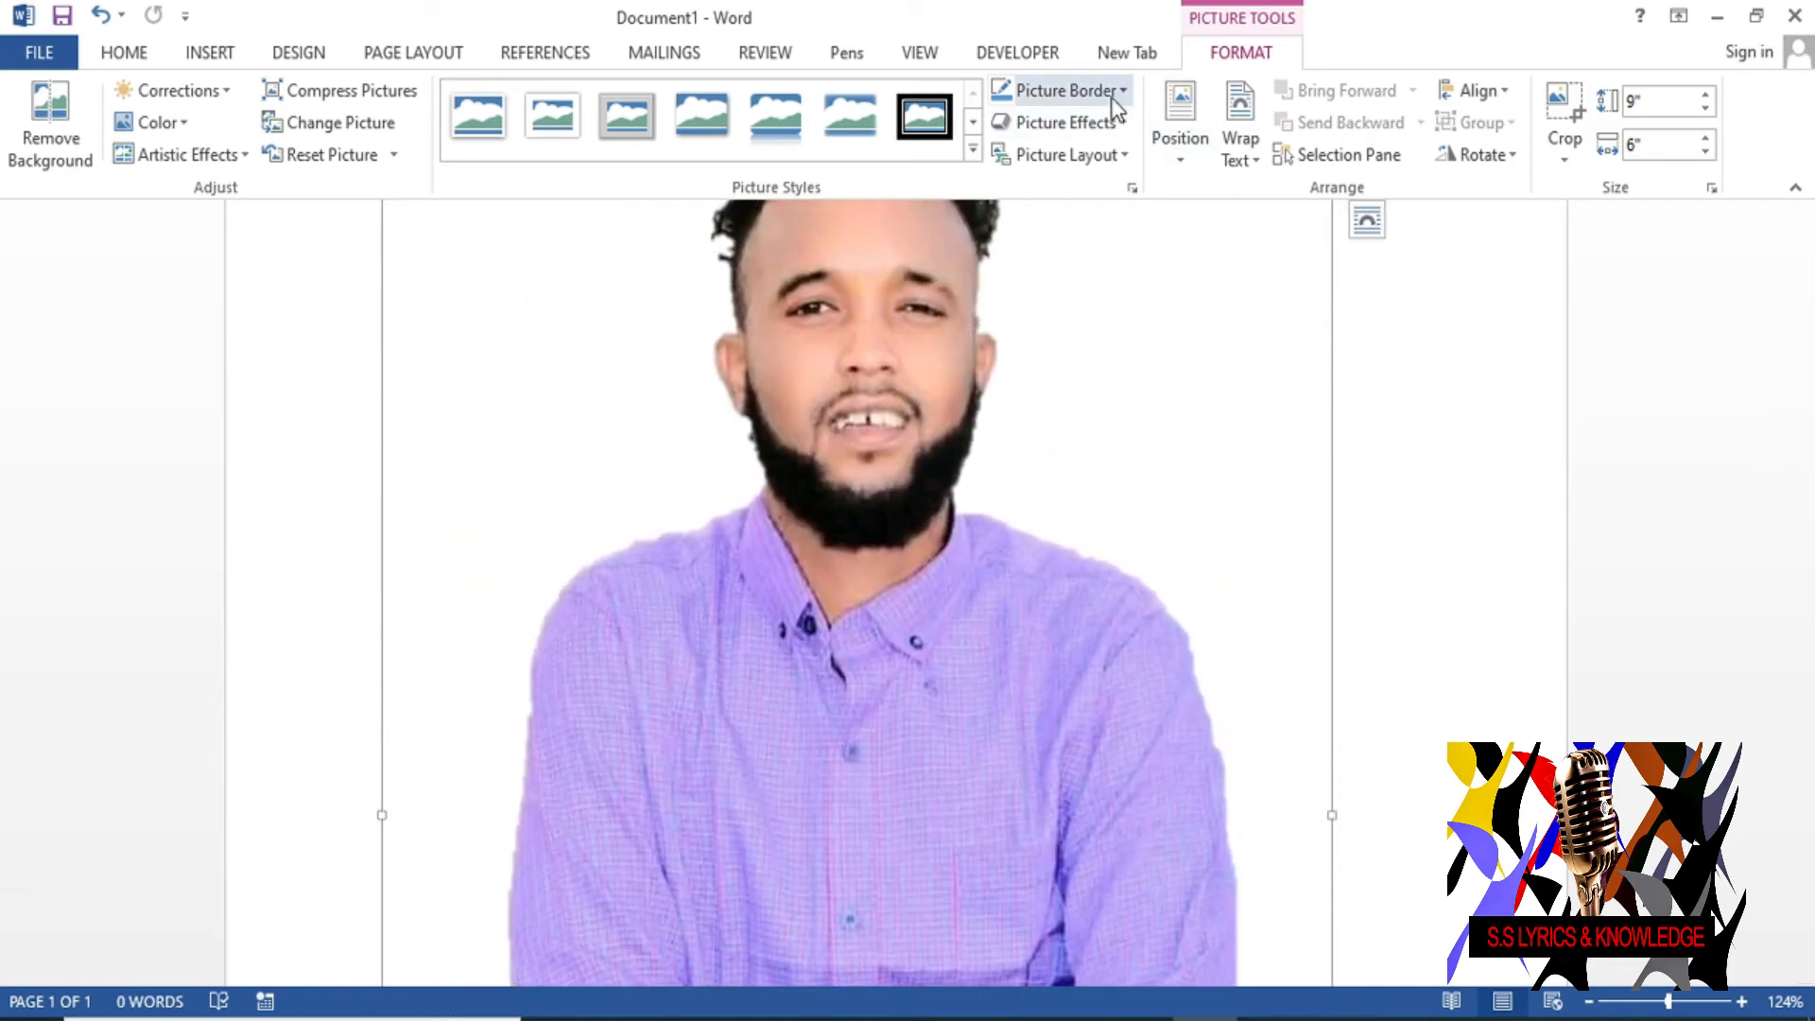
# Apply the centred outer shadow effect around the cut-out figure
pyautogui.click(1123, 91)
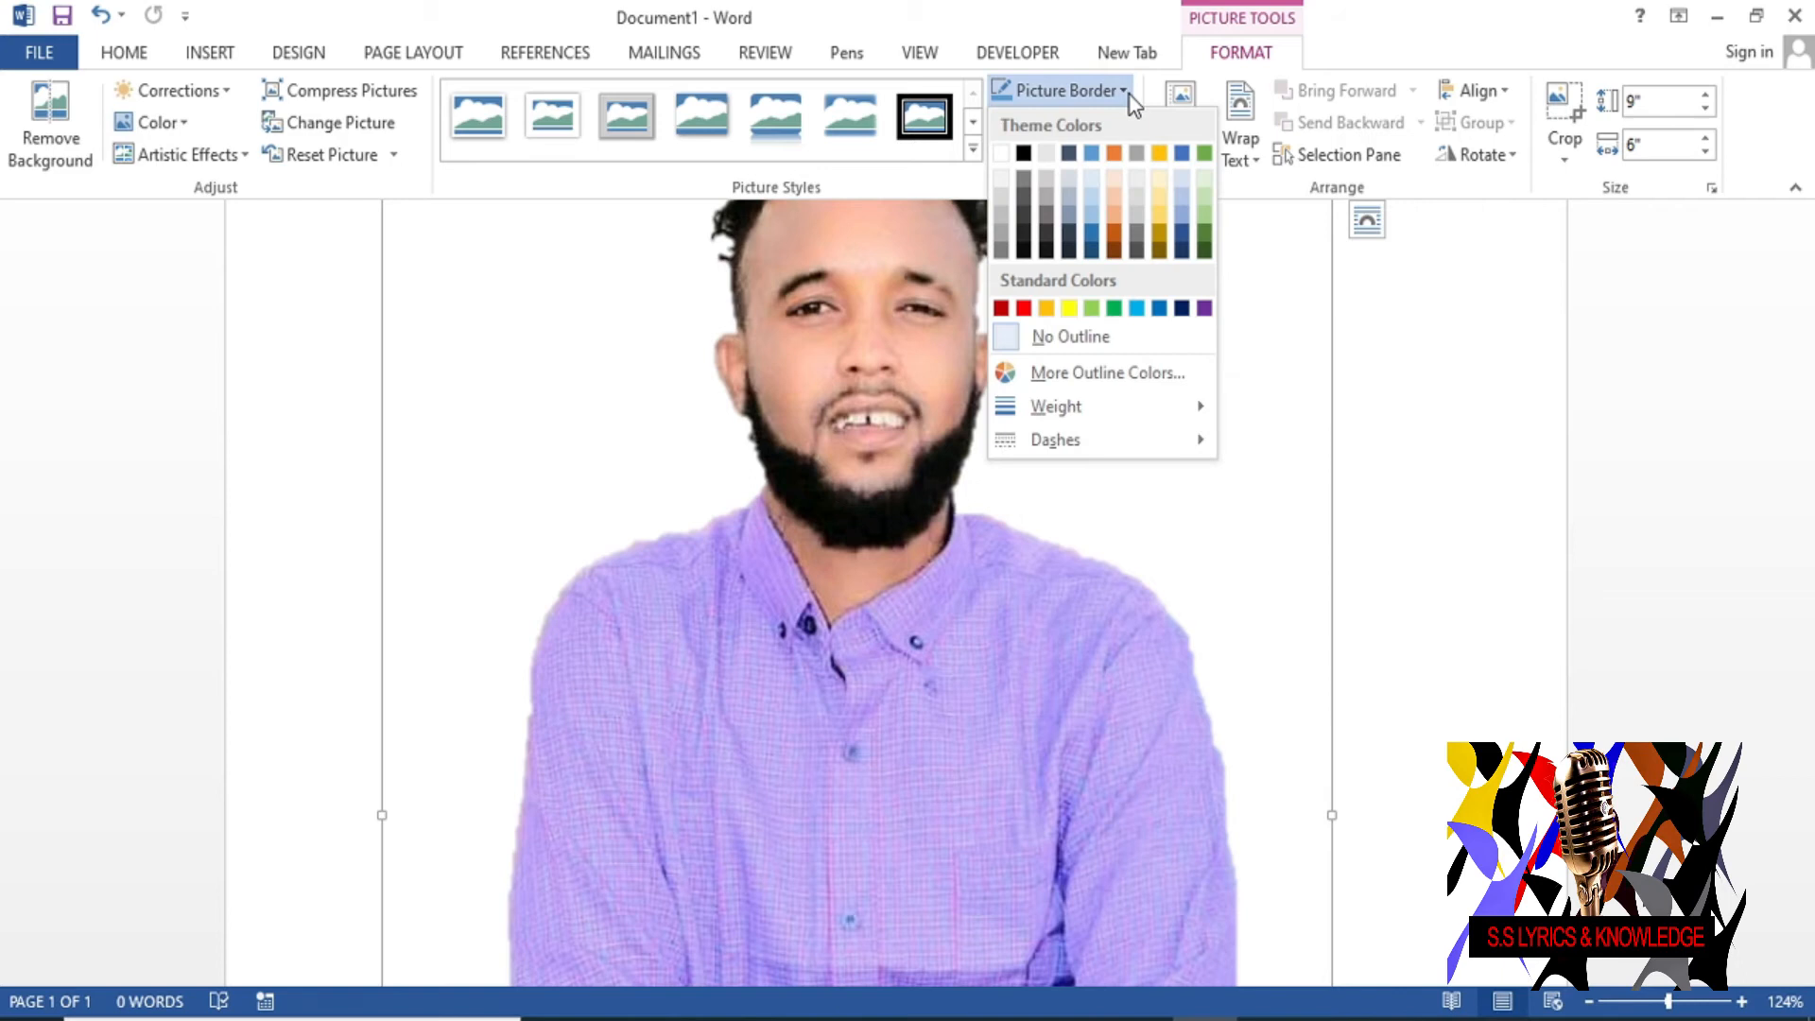
pyautogui.click(1131, 95)
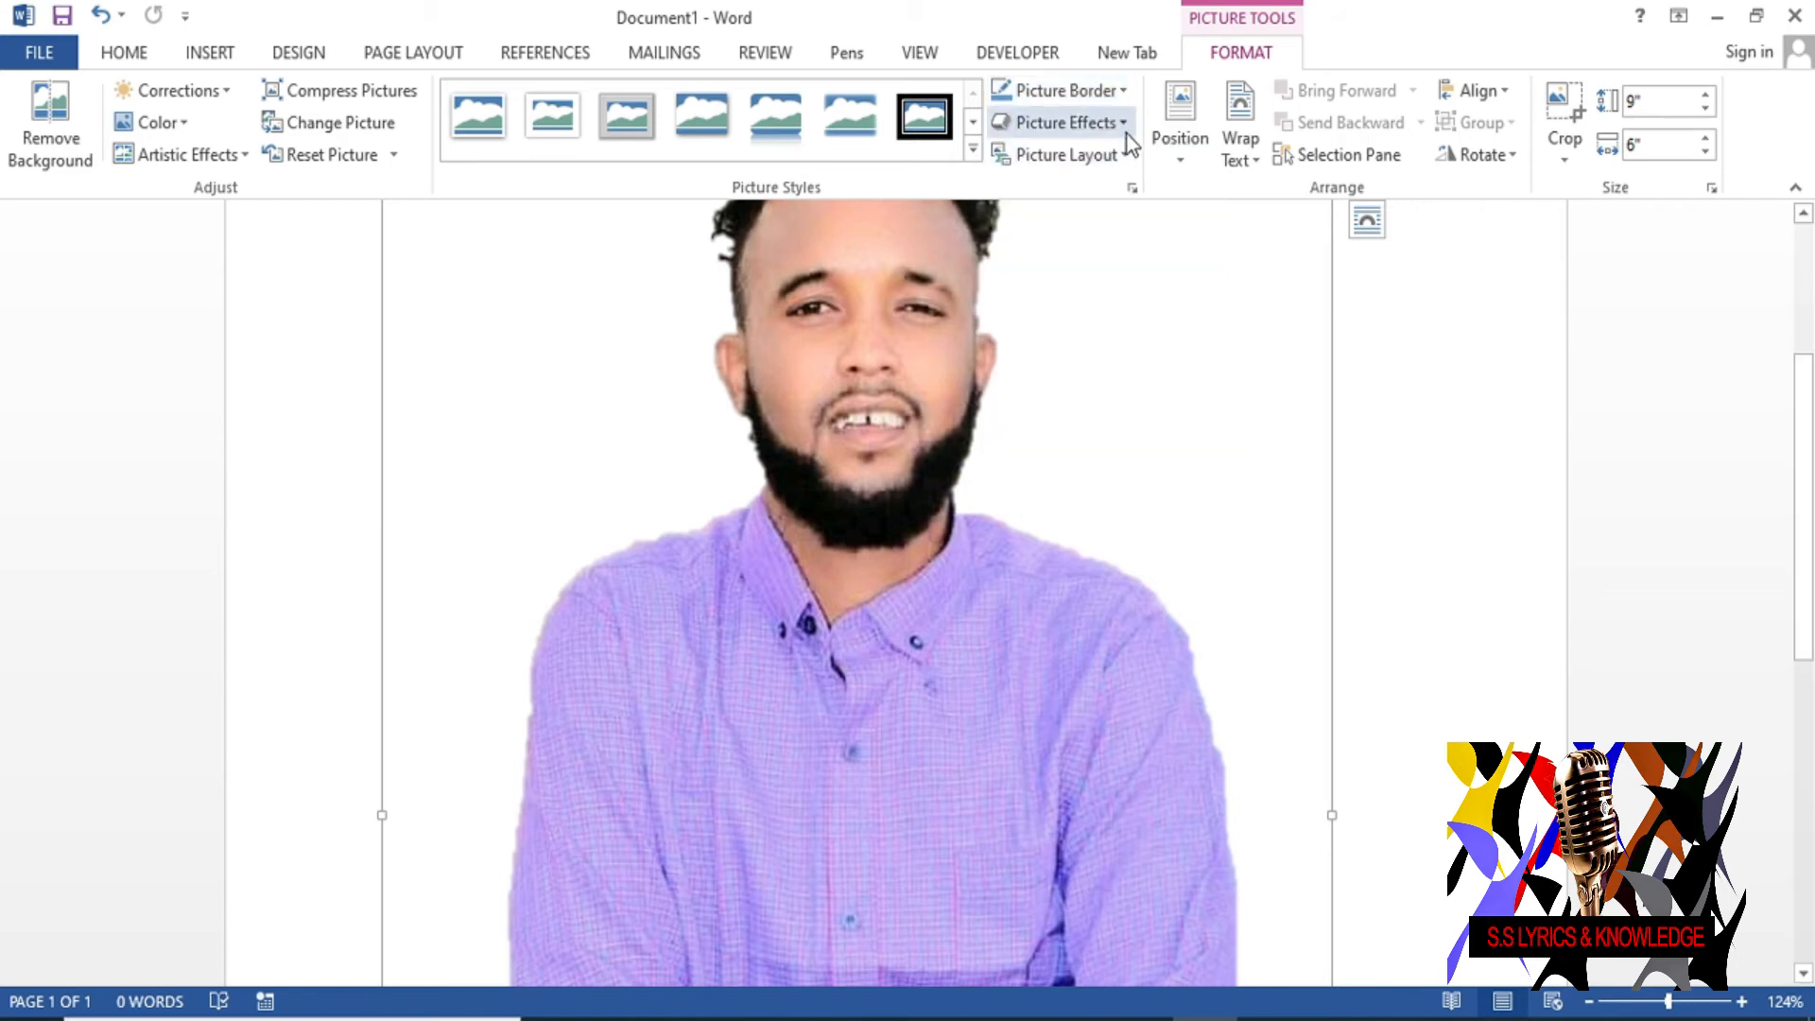
pyautogui.click(1127, 134)
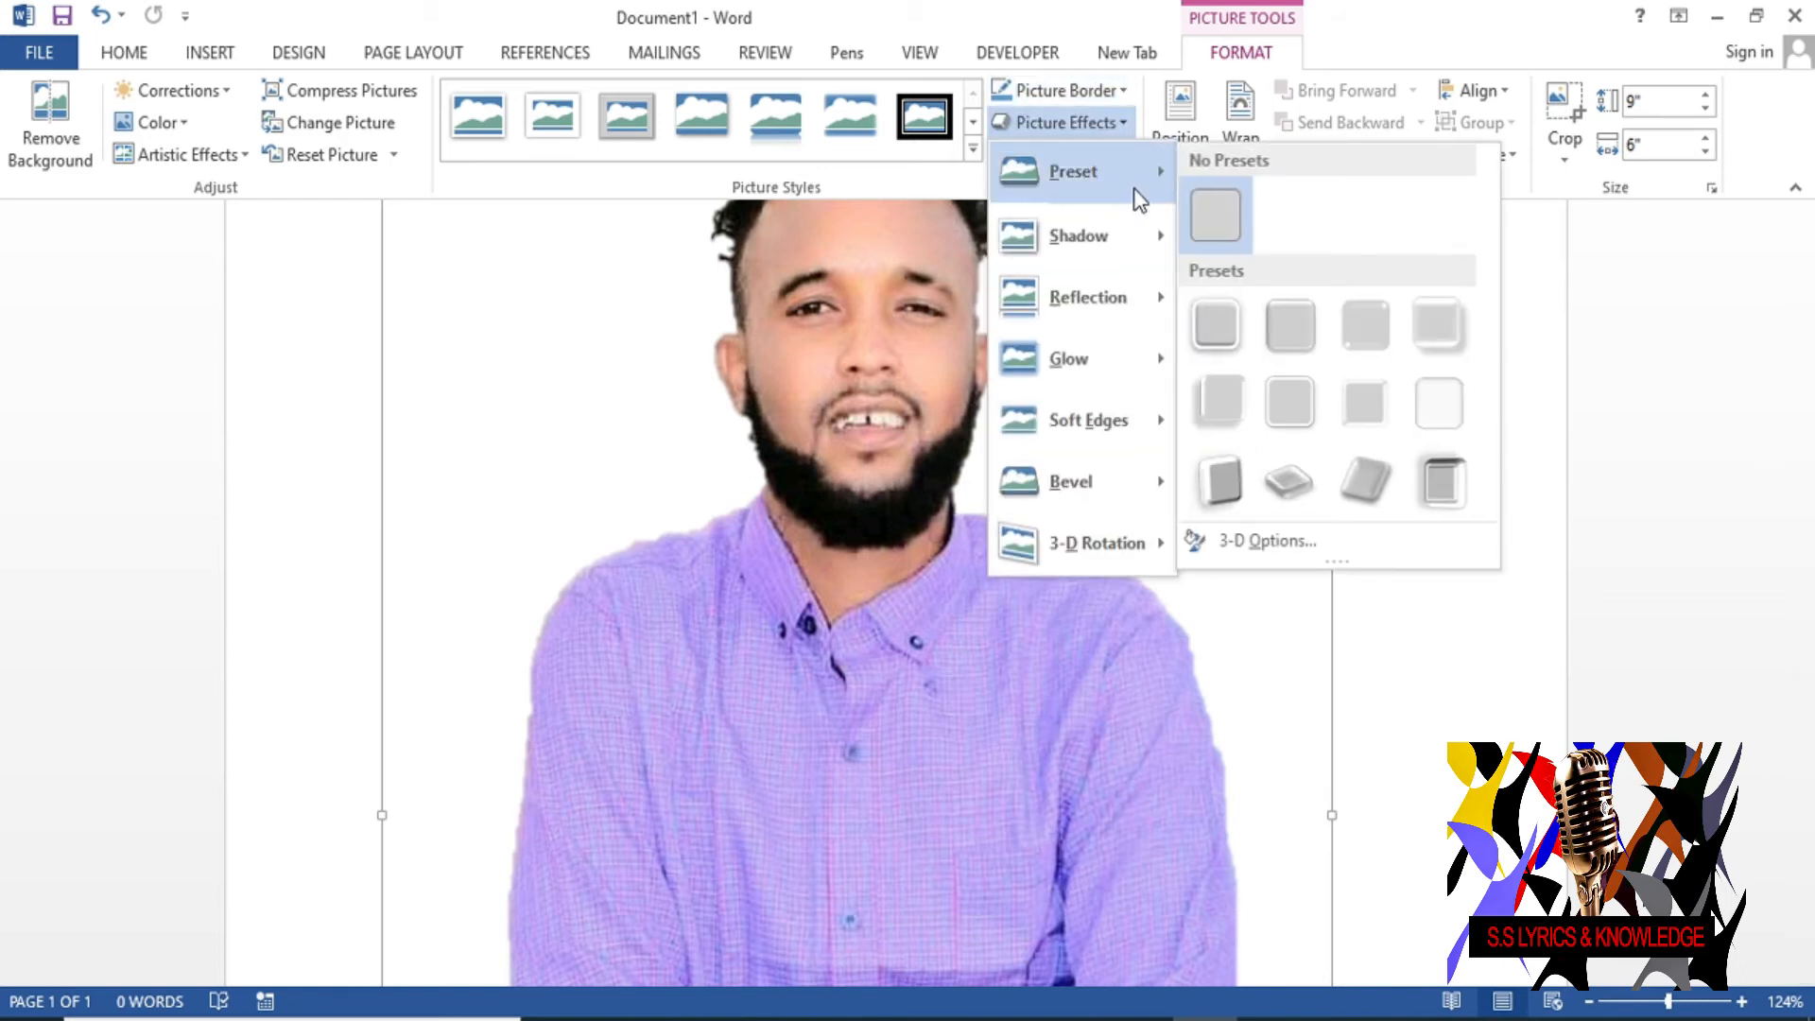
pyautogui.moveTo(1159, 252)
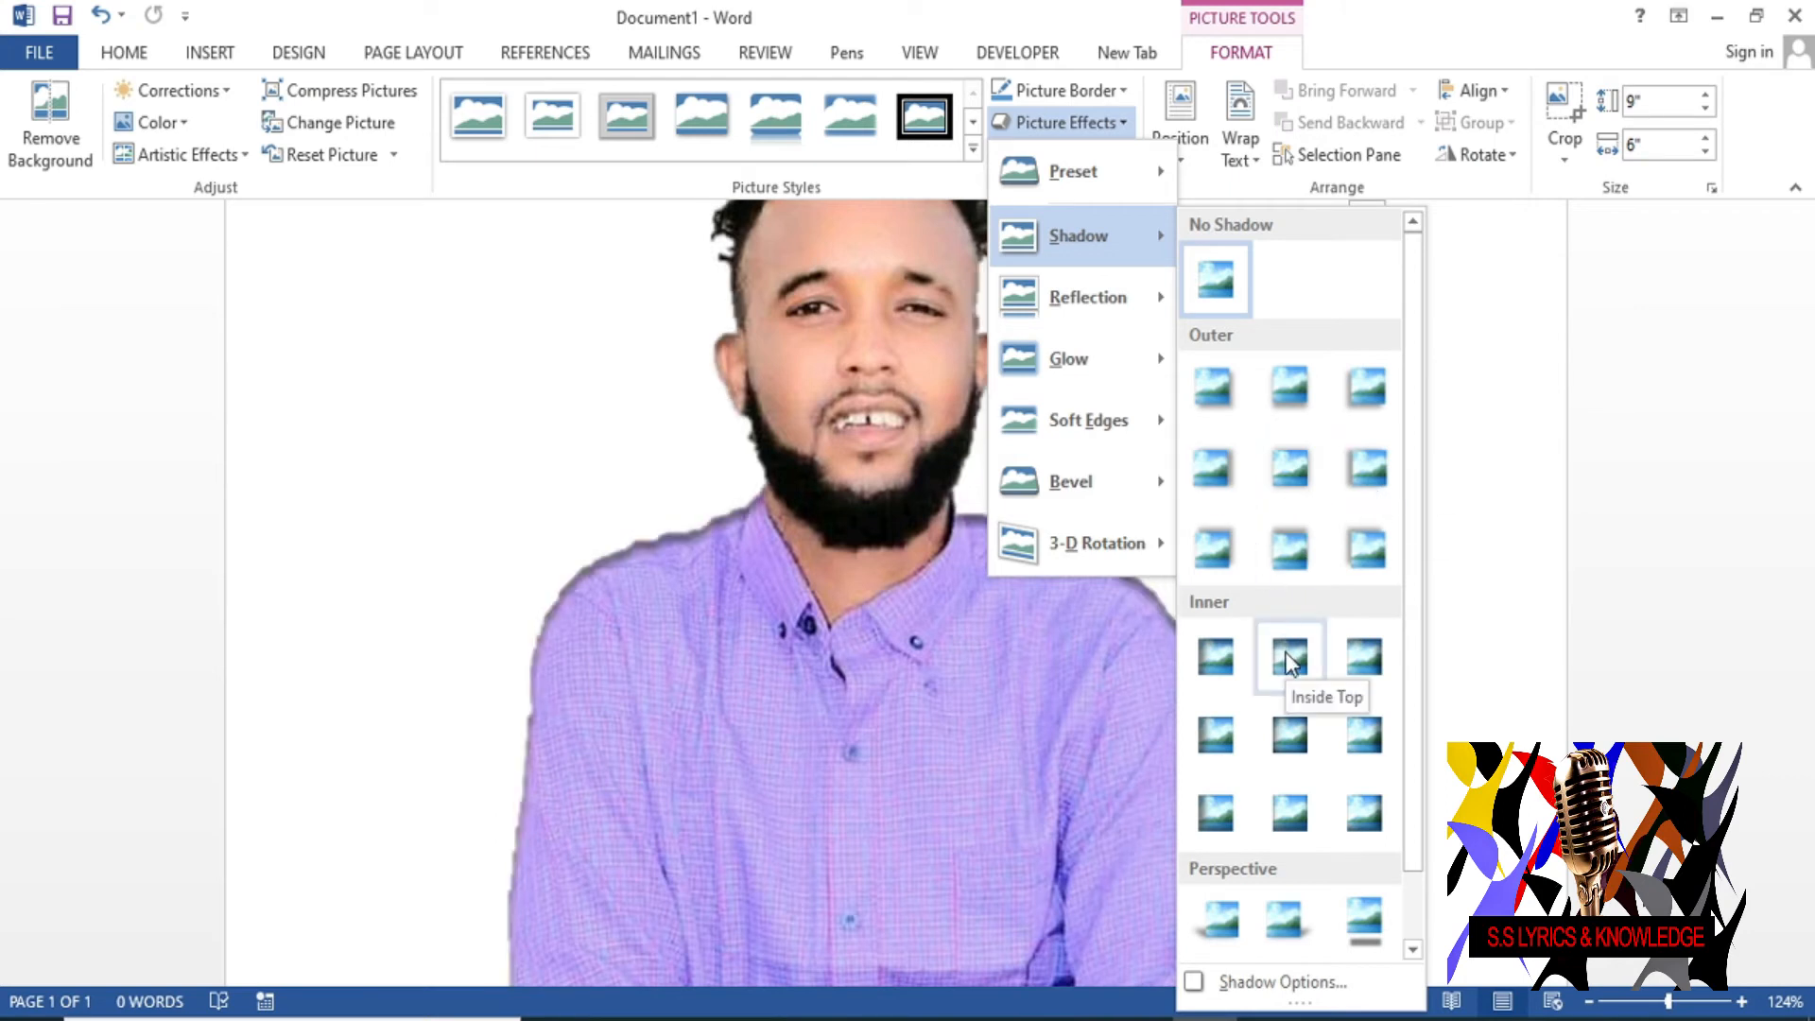
pyautogui.click(1302, 478)
pyautogui.scroll(1, 1302, 479)
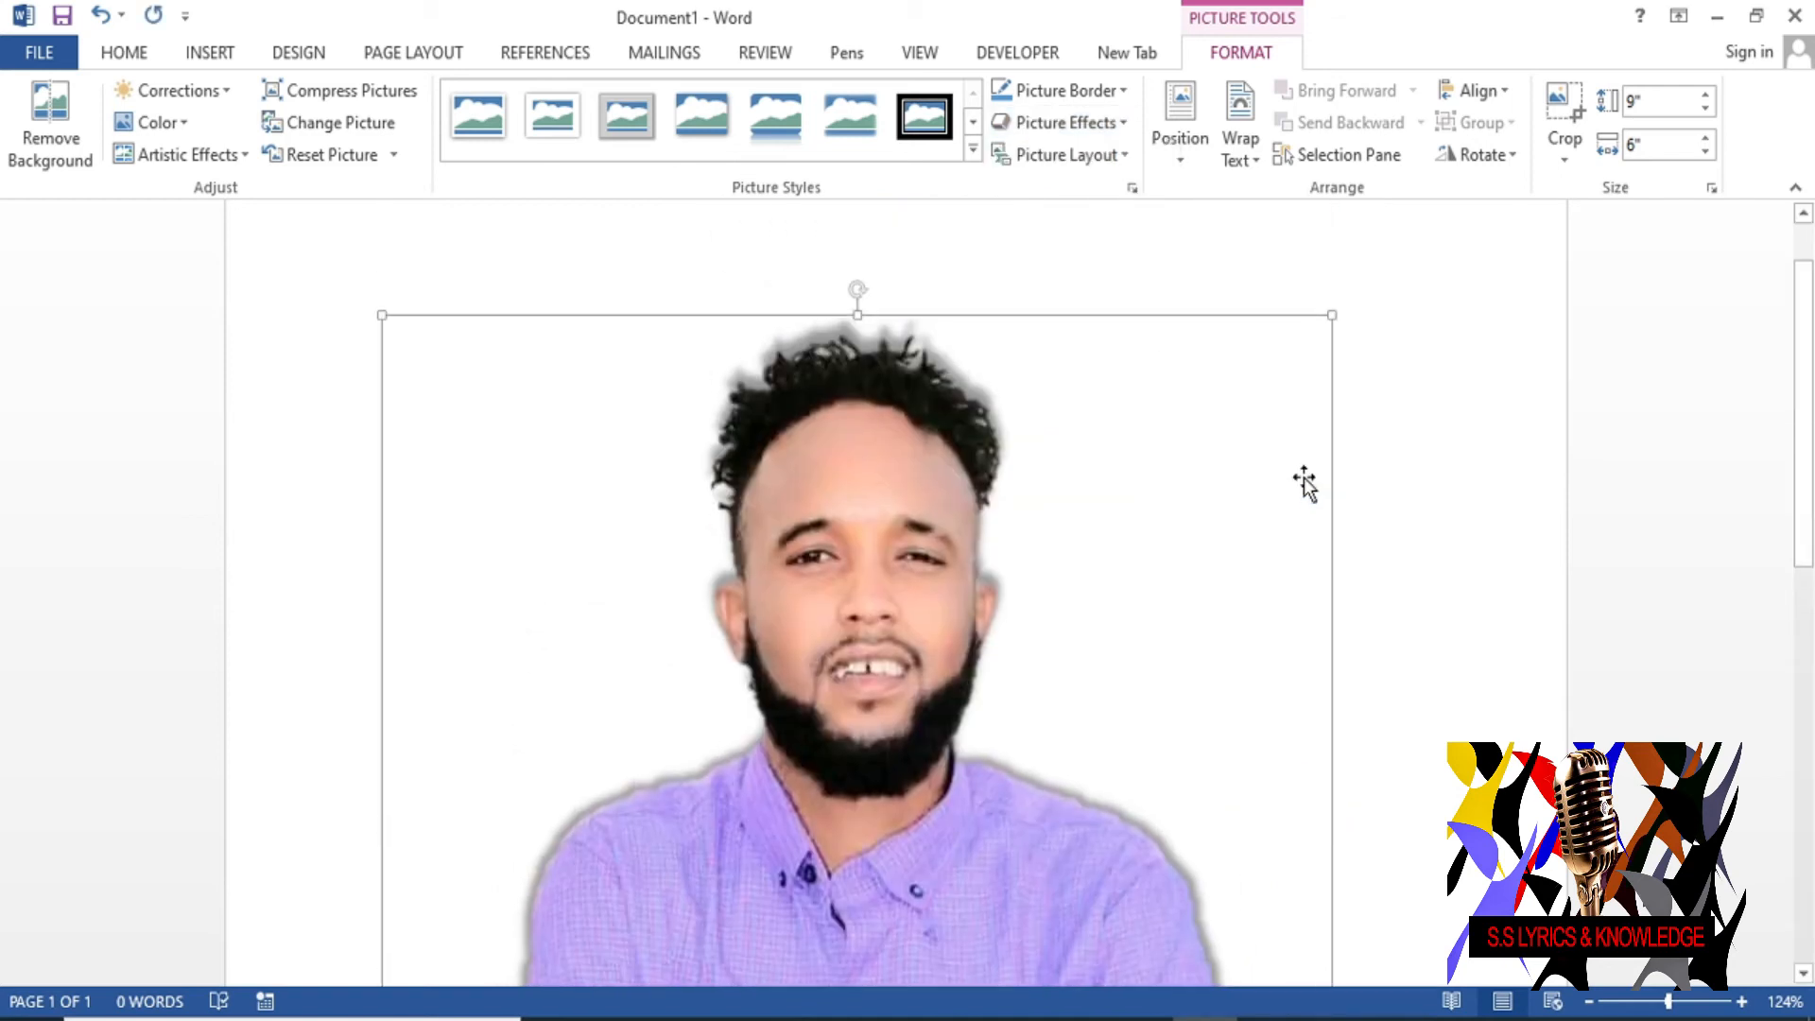
pyautogui.scroll(-4, 1305, 480)
pyautogui.scroll(-3, 1311, 482)
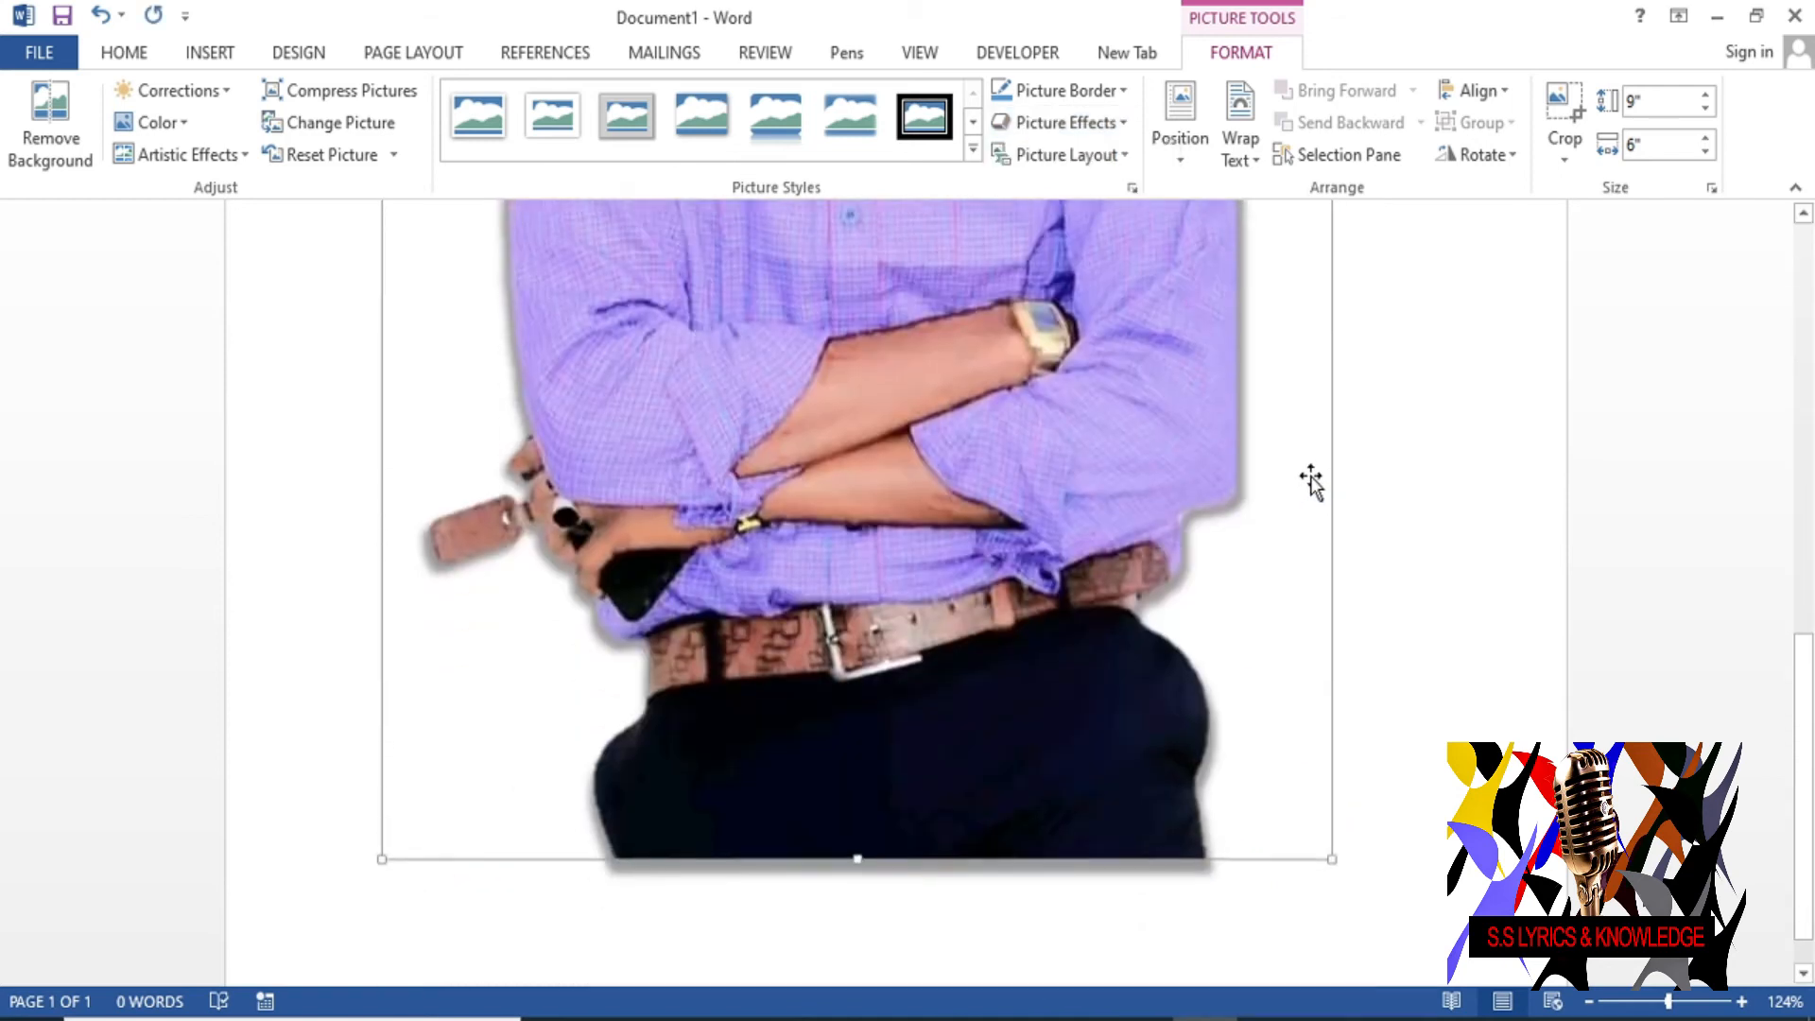
pyautogui.scroll(7, 1311, 482)
pyautogui.scroll(2, 1311, 482)
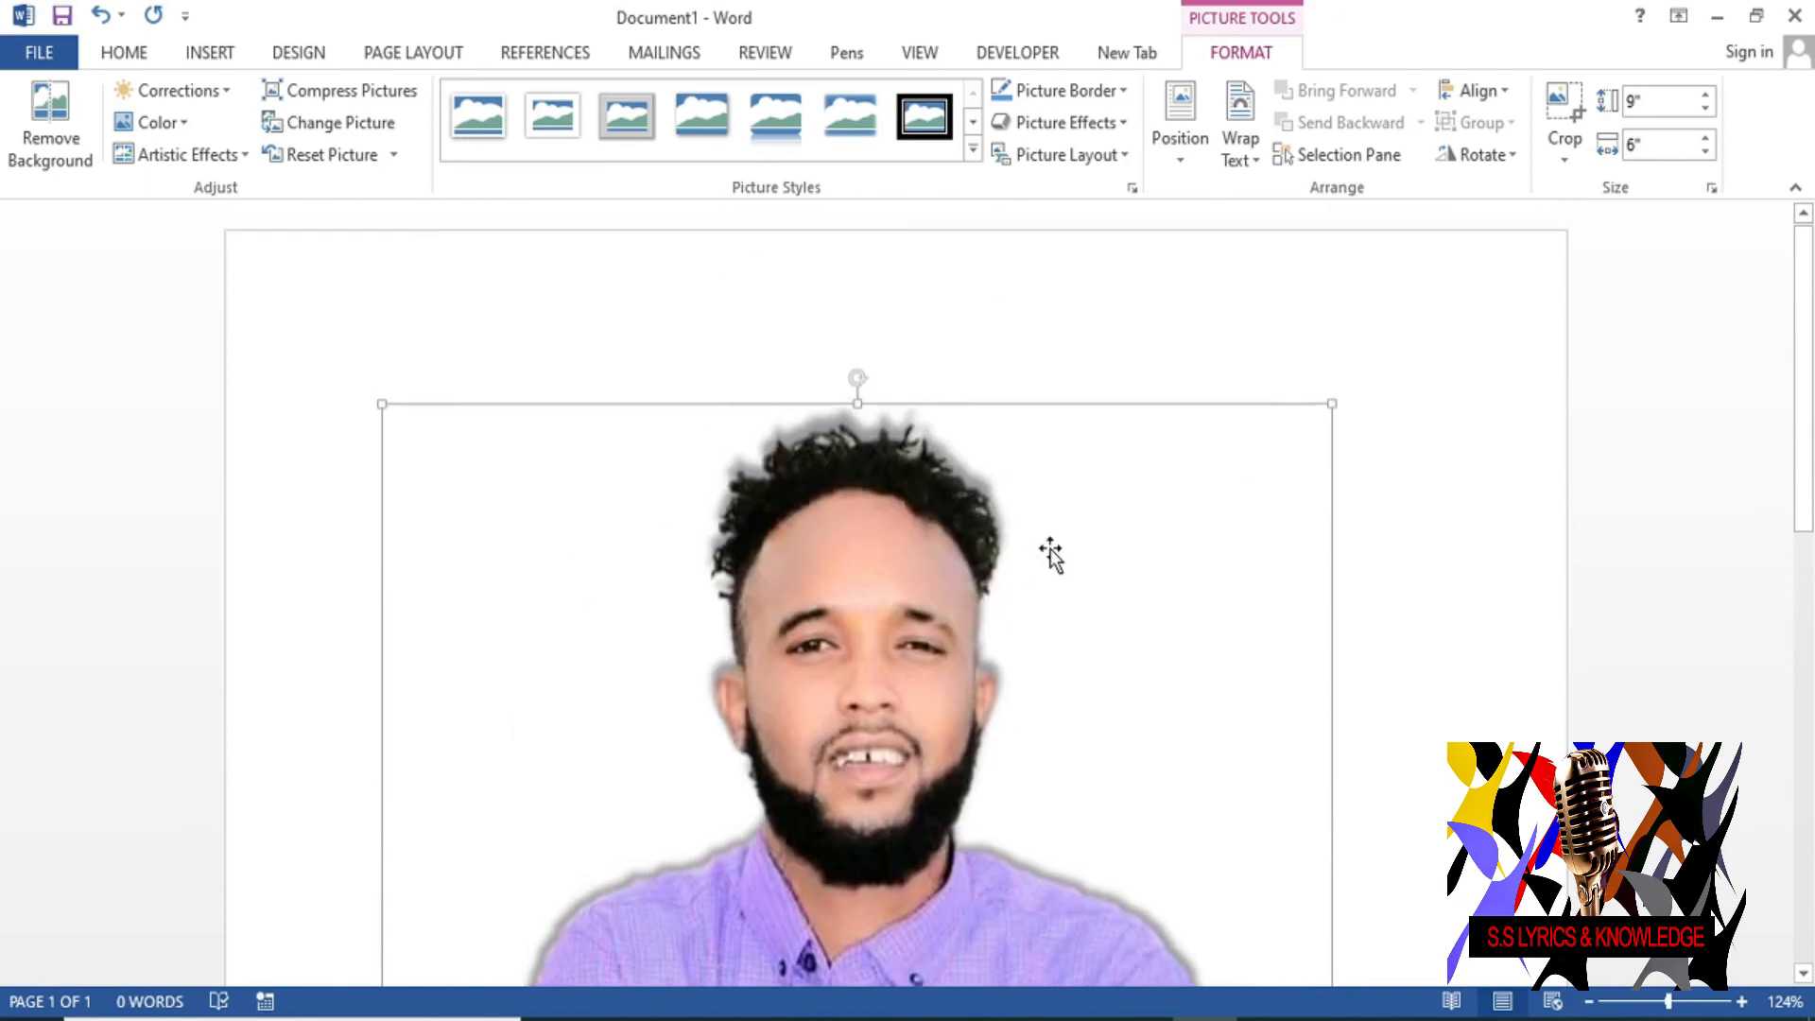
# Examine the shadow effect around the cut-out figure from the hair down to the waist
pyautogui.scroll(-8, 1093, 611)
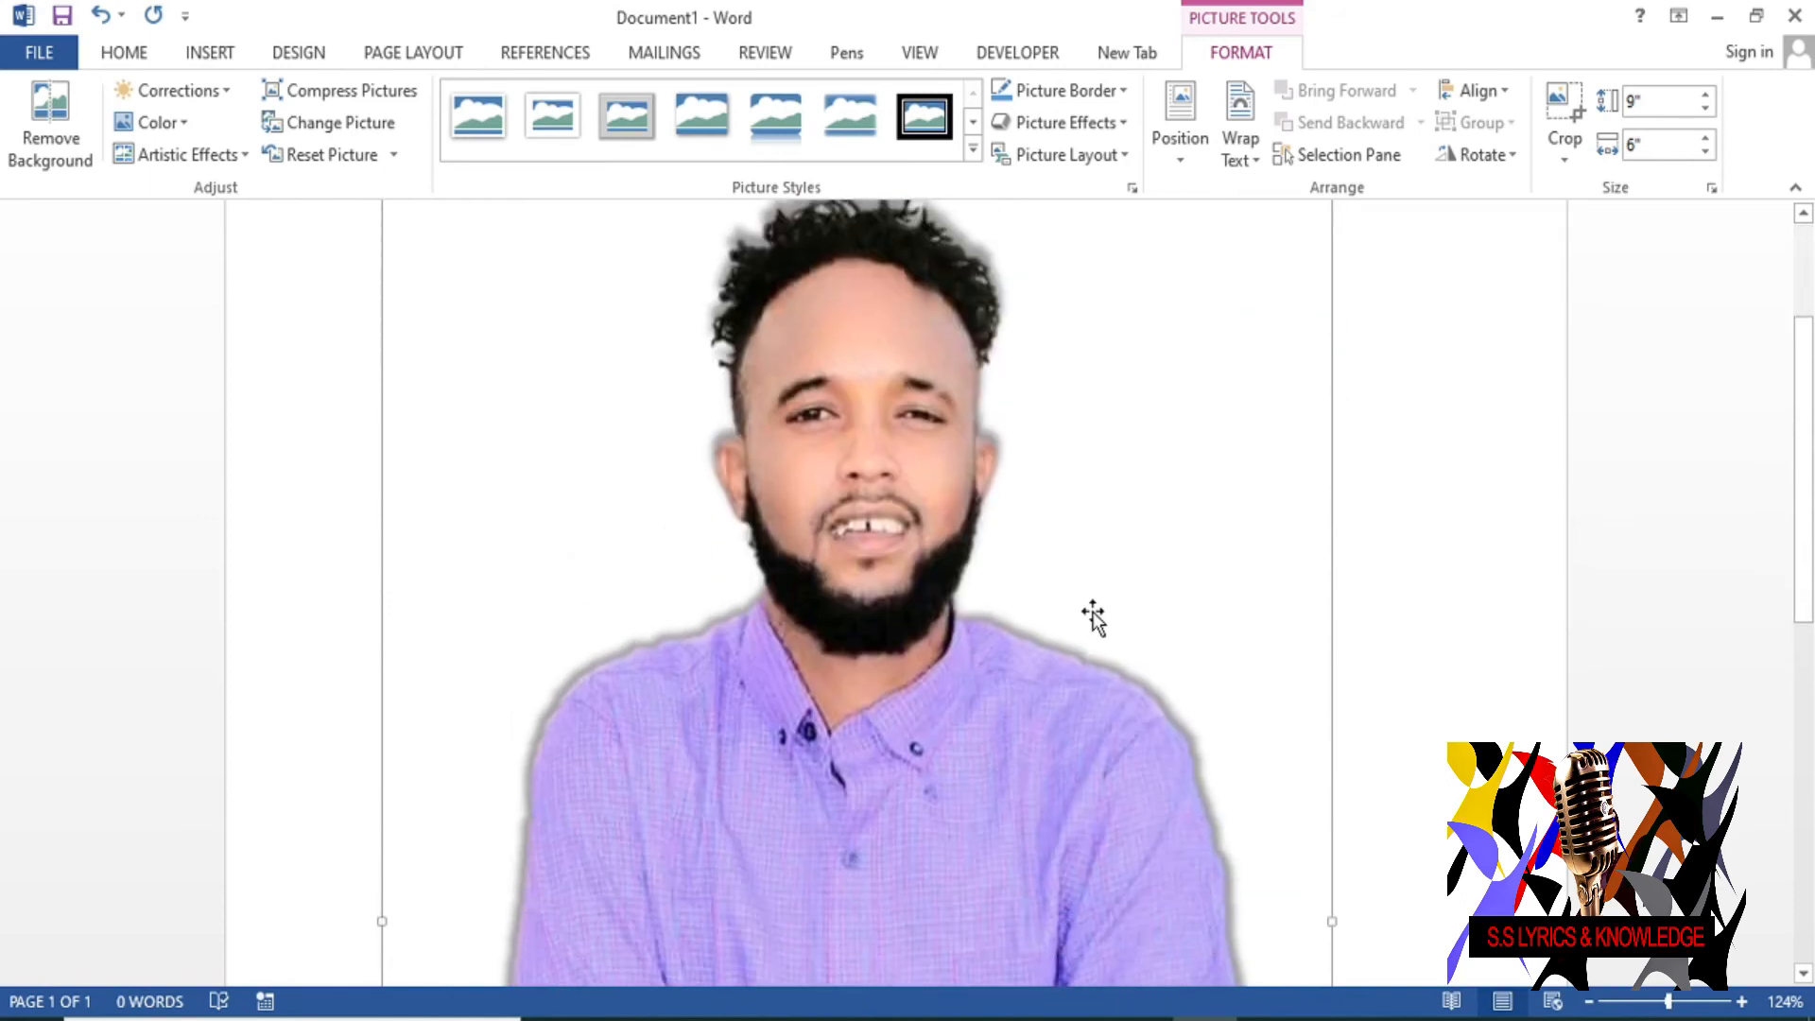
pyautogui.scroll(-3, 1092, 616)
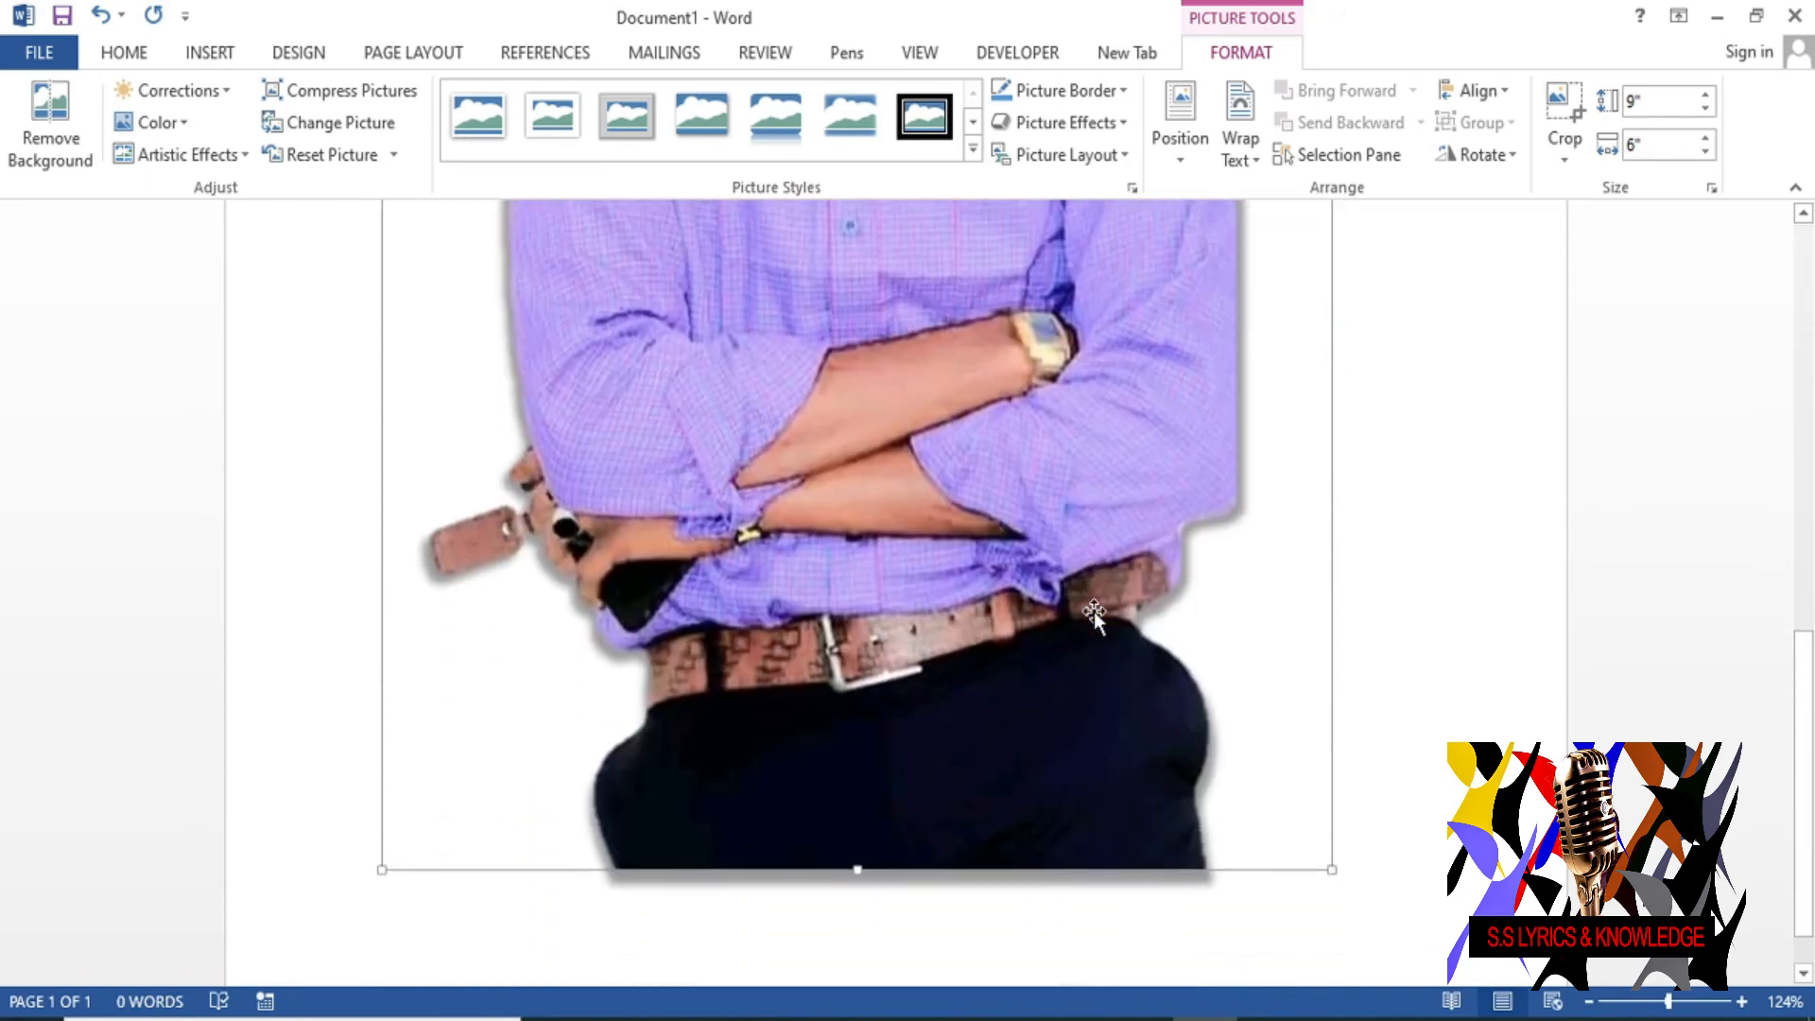
pyautogui.scroll(8, 1093, 616)
pyautogui.scroll(2, 1093, 616)
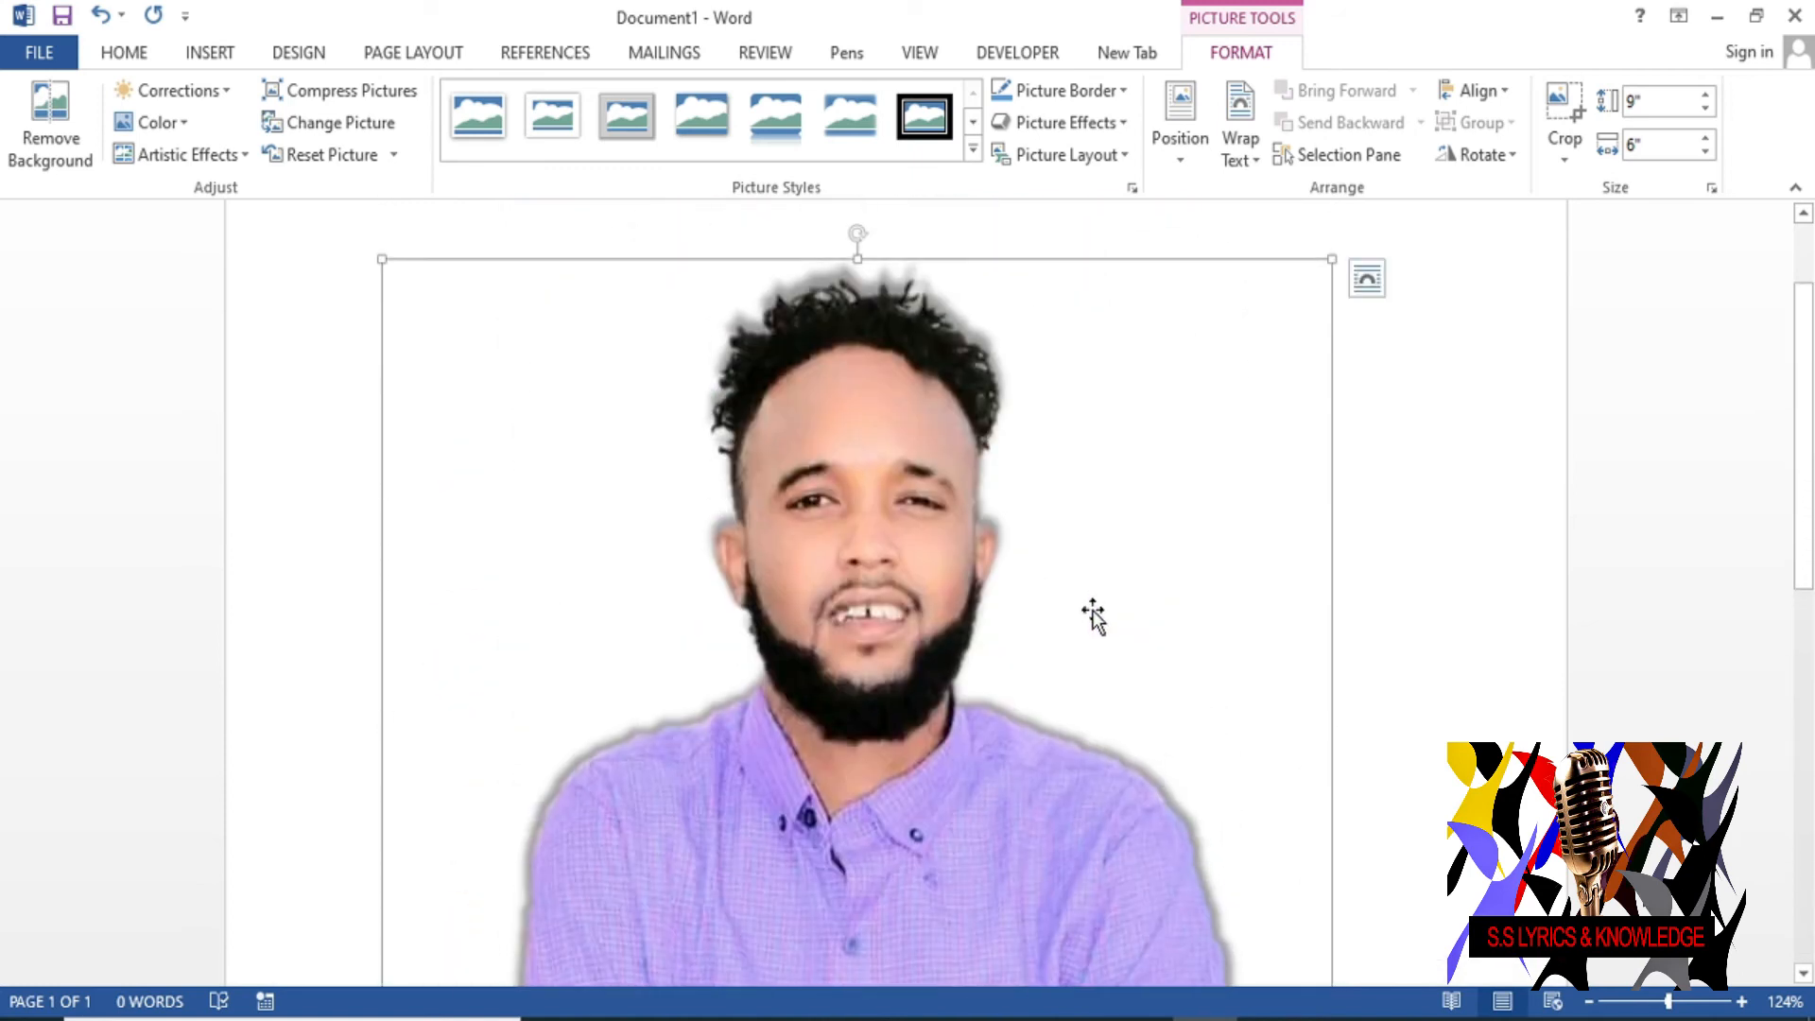
pyautogui.scroll(-4, 1093, 614)
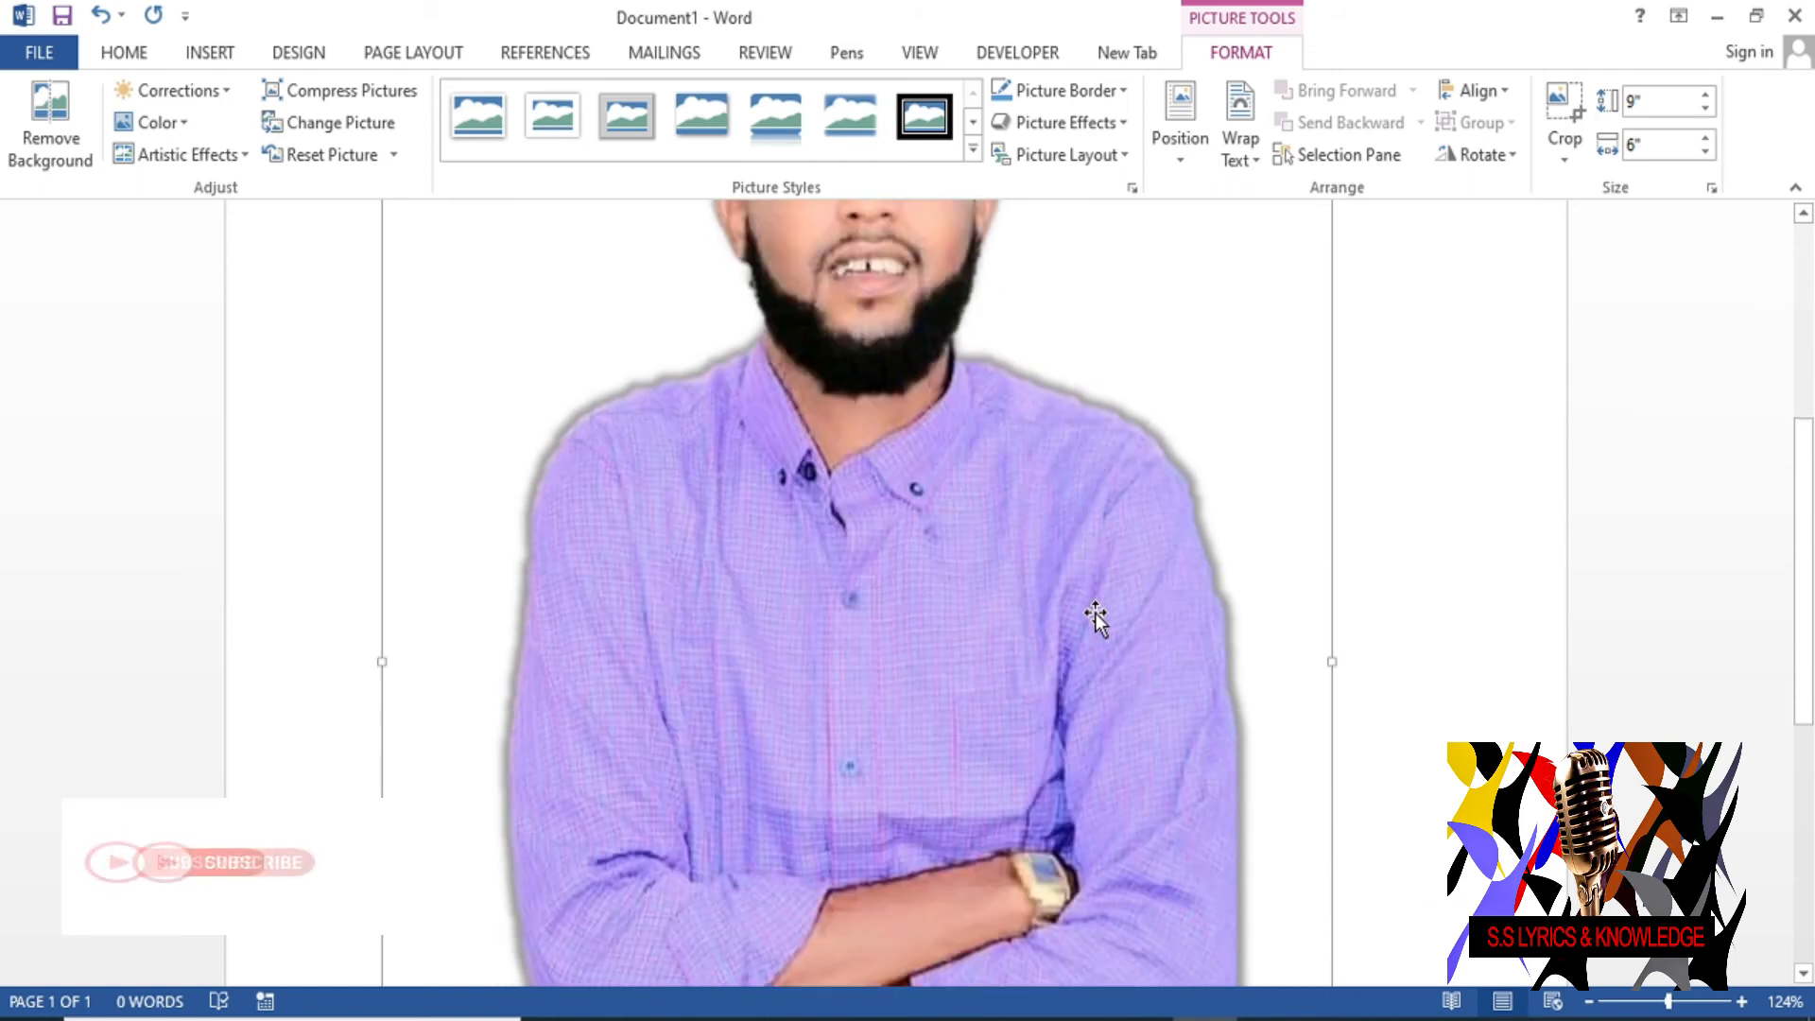
pyautogui.scroll(2, 1094, 614)
pyautogui.scroll(2, 1095, 614)
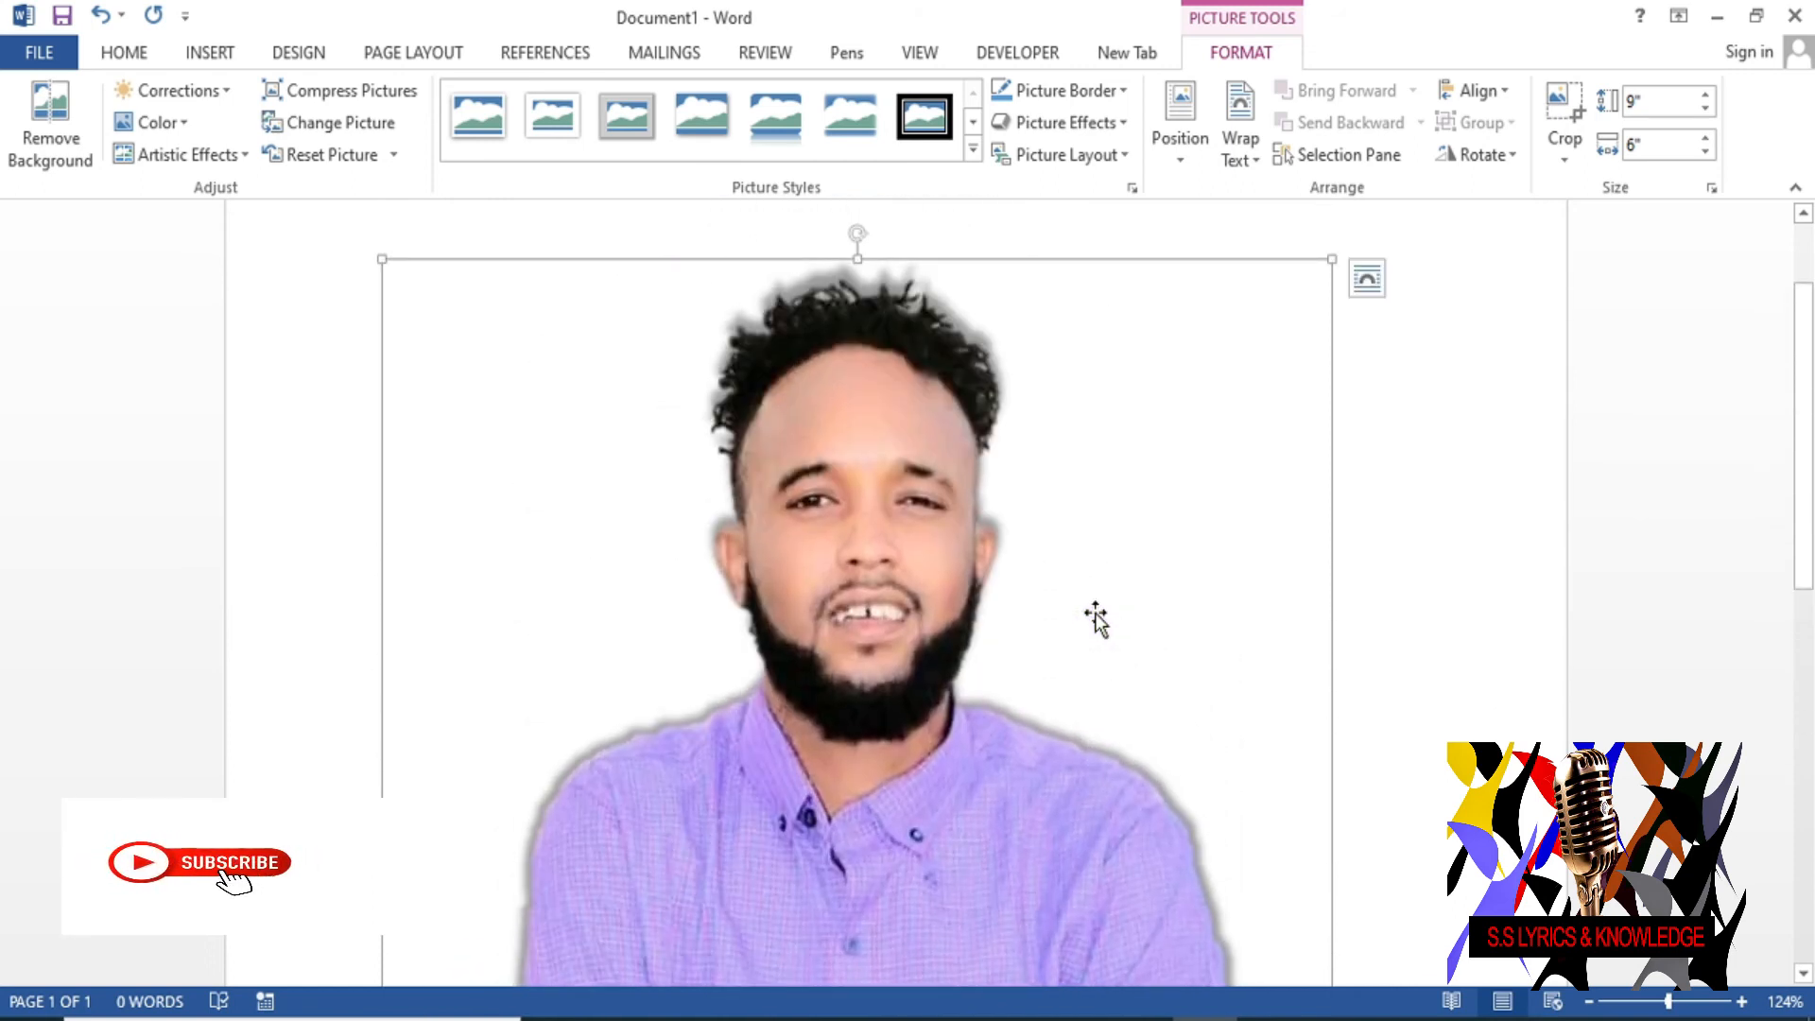
pyautogui.scroll(-3, 1094, 614)
pyautogui.scroll(-5, 1097, 614)
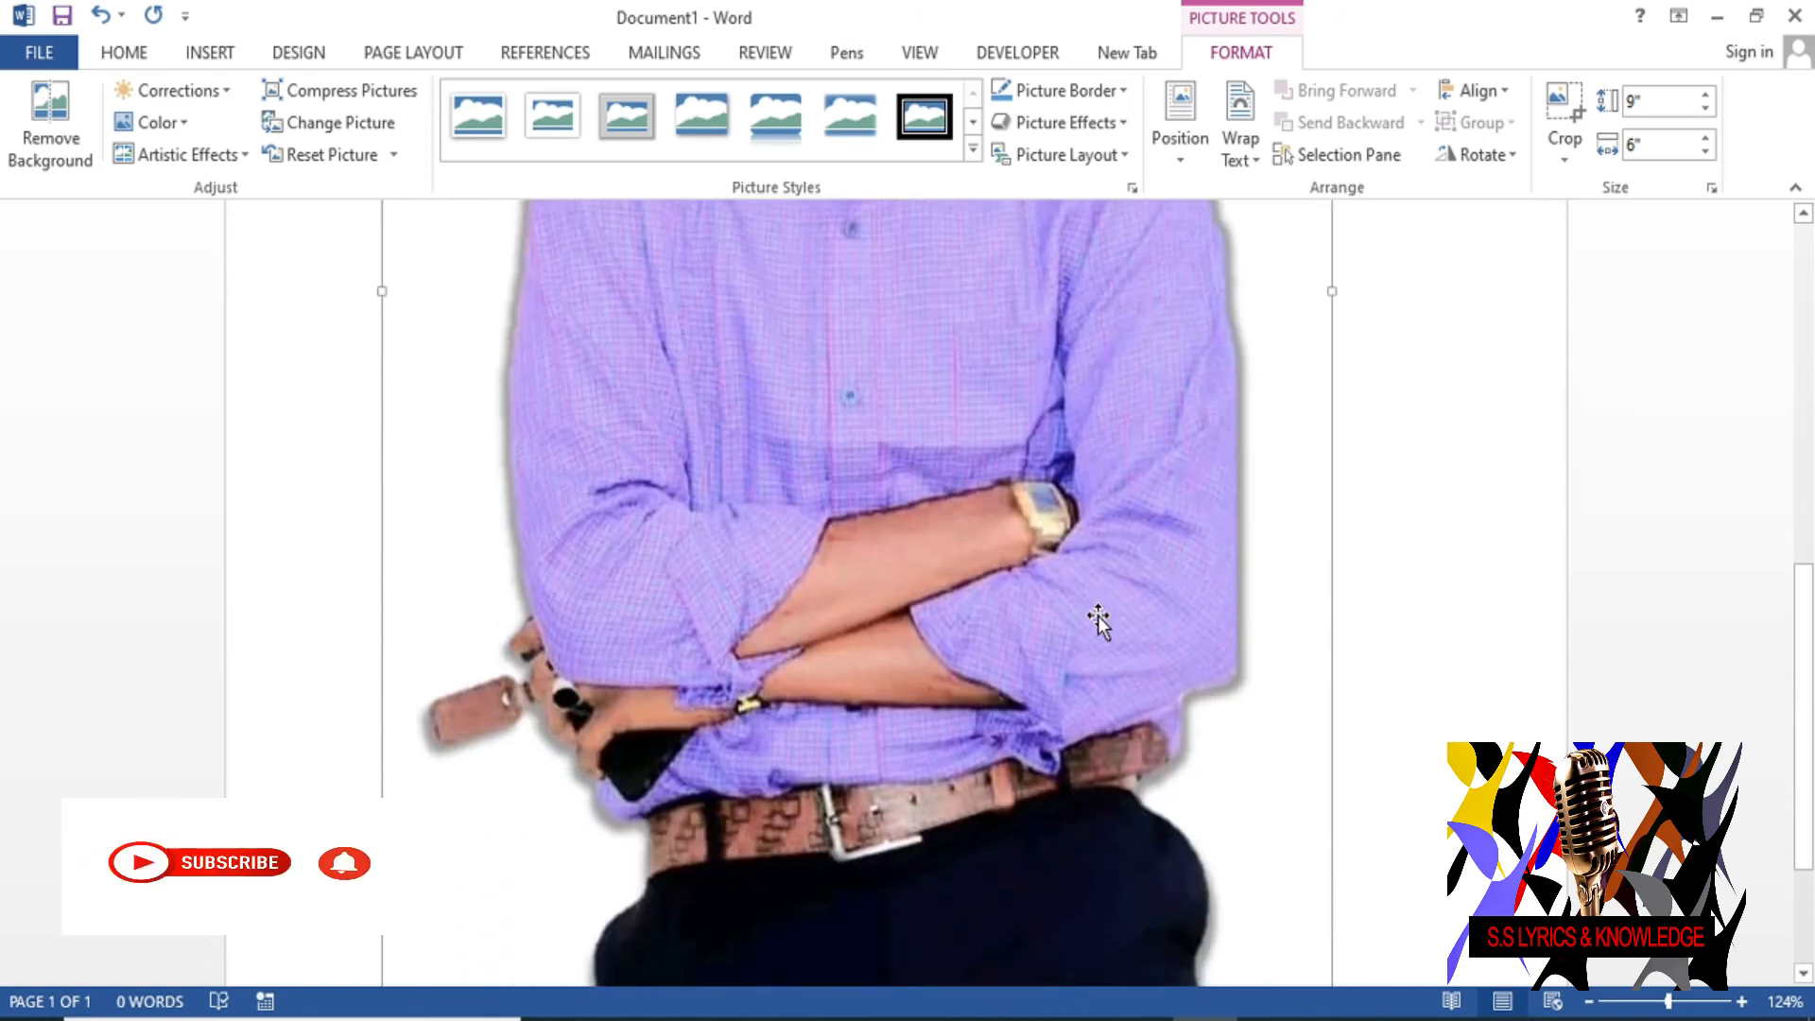
pyautogui.scroll(5, 1097, 617)
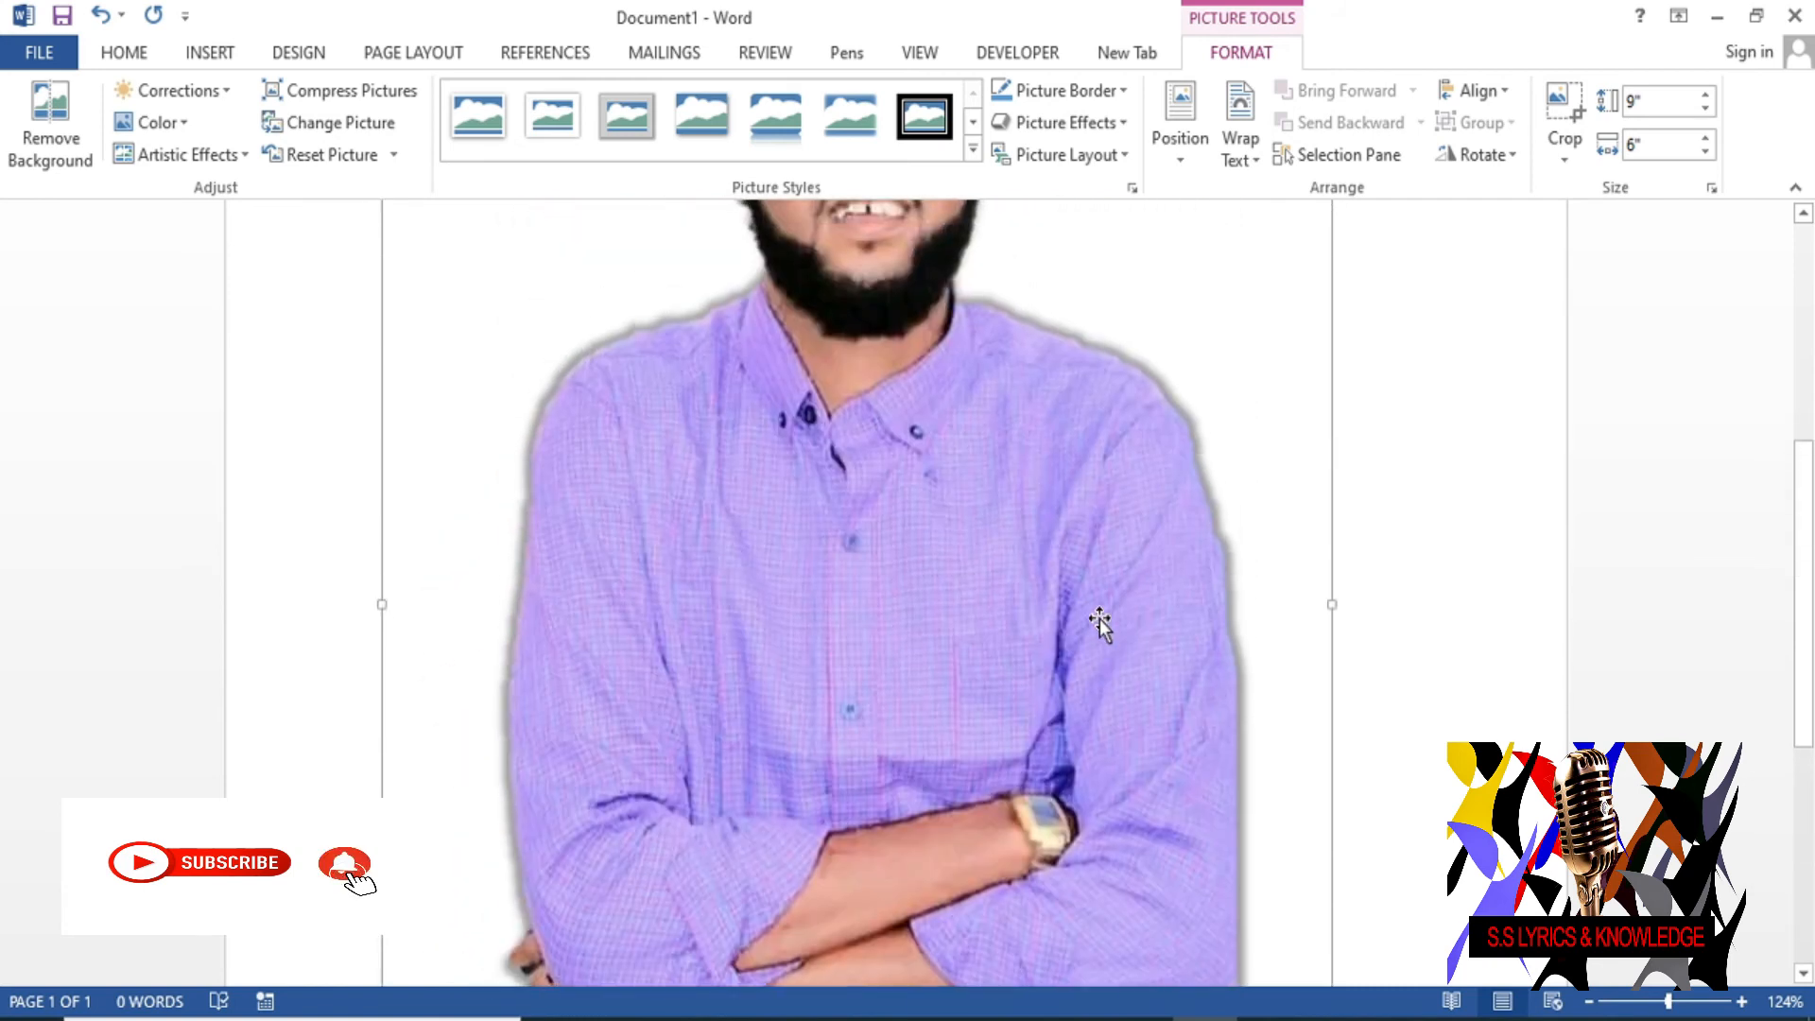
pyautogui.scroll(3, 1099, 622)
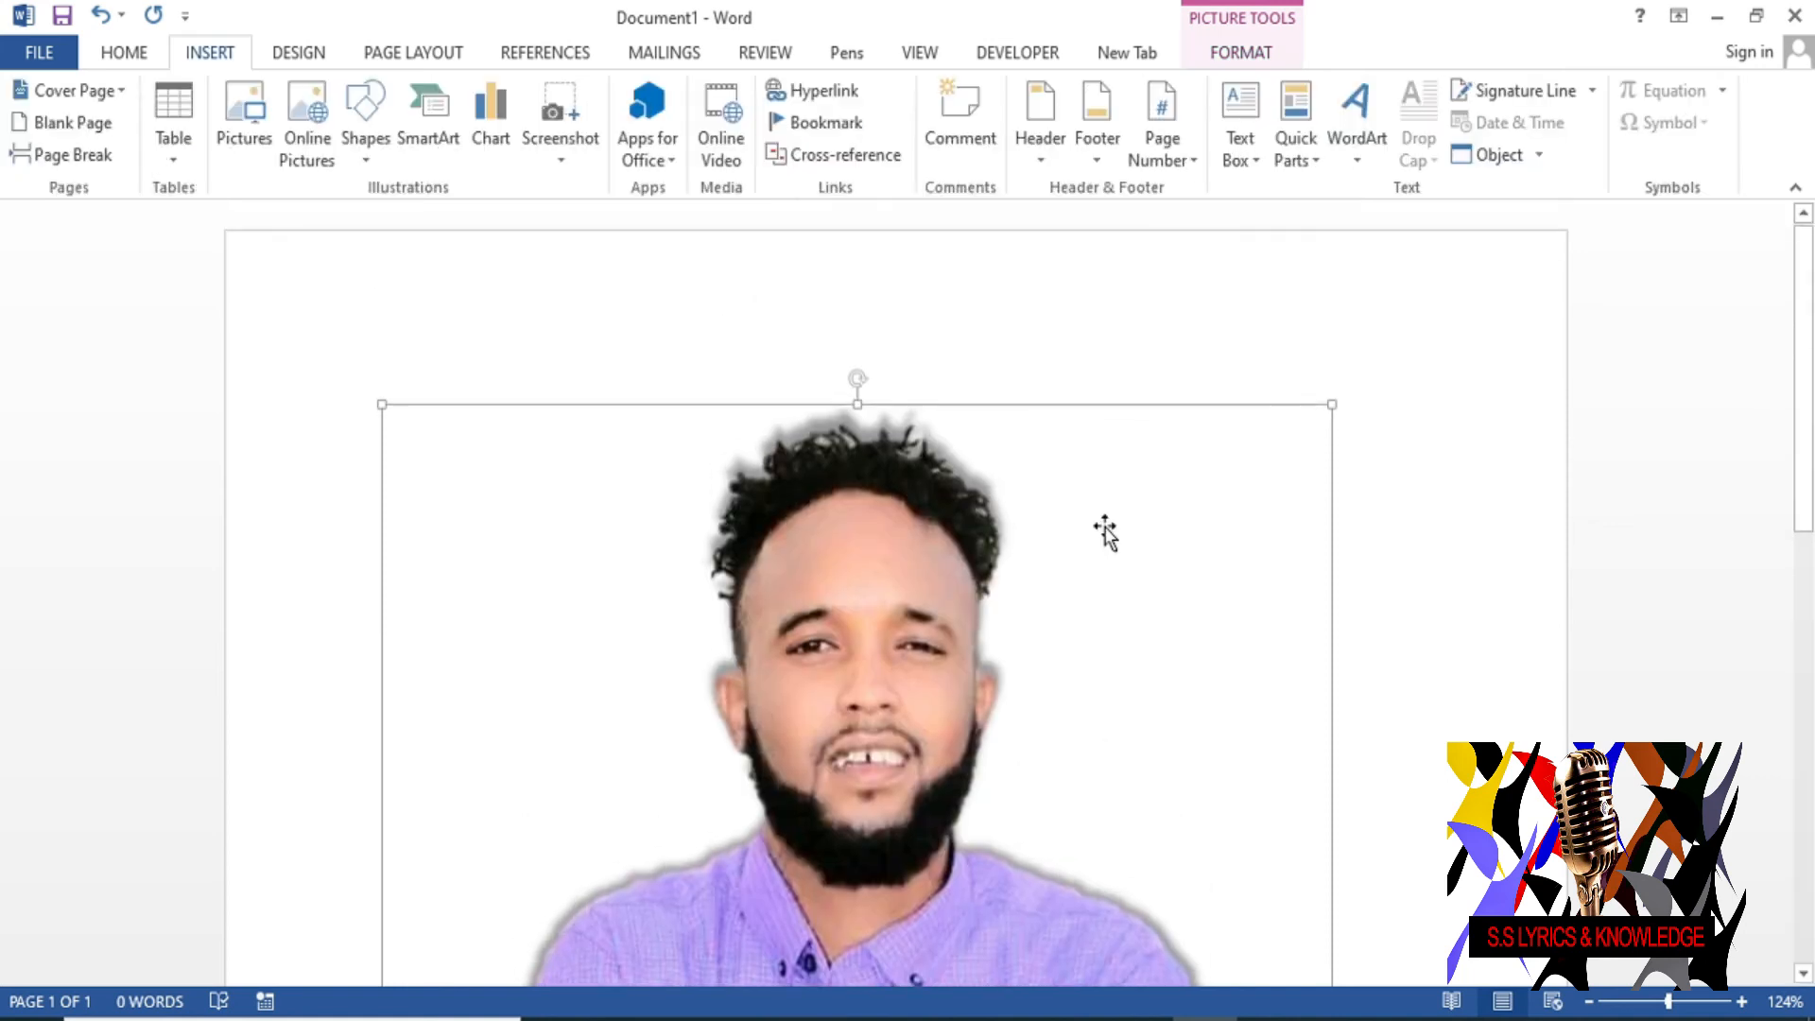
pyautogui.scroll(-4, 1104, 531)
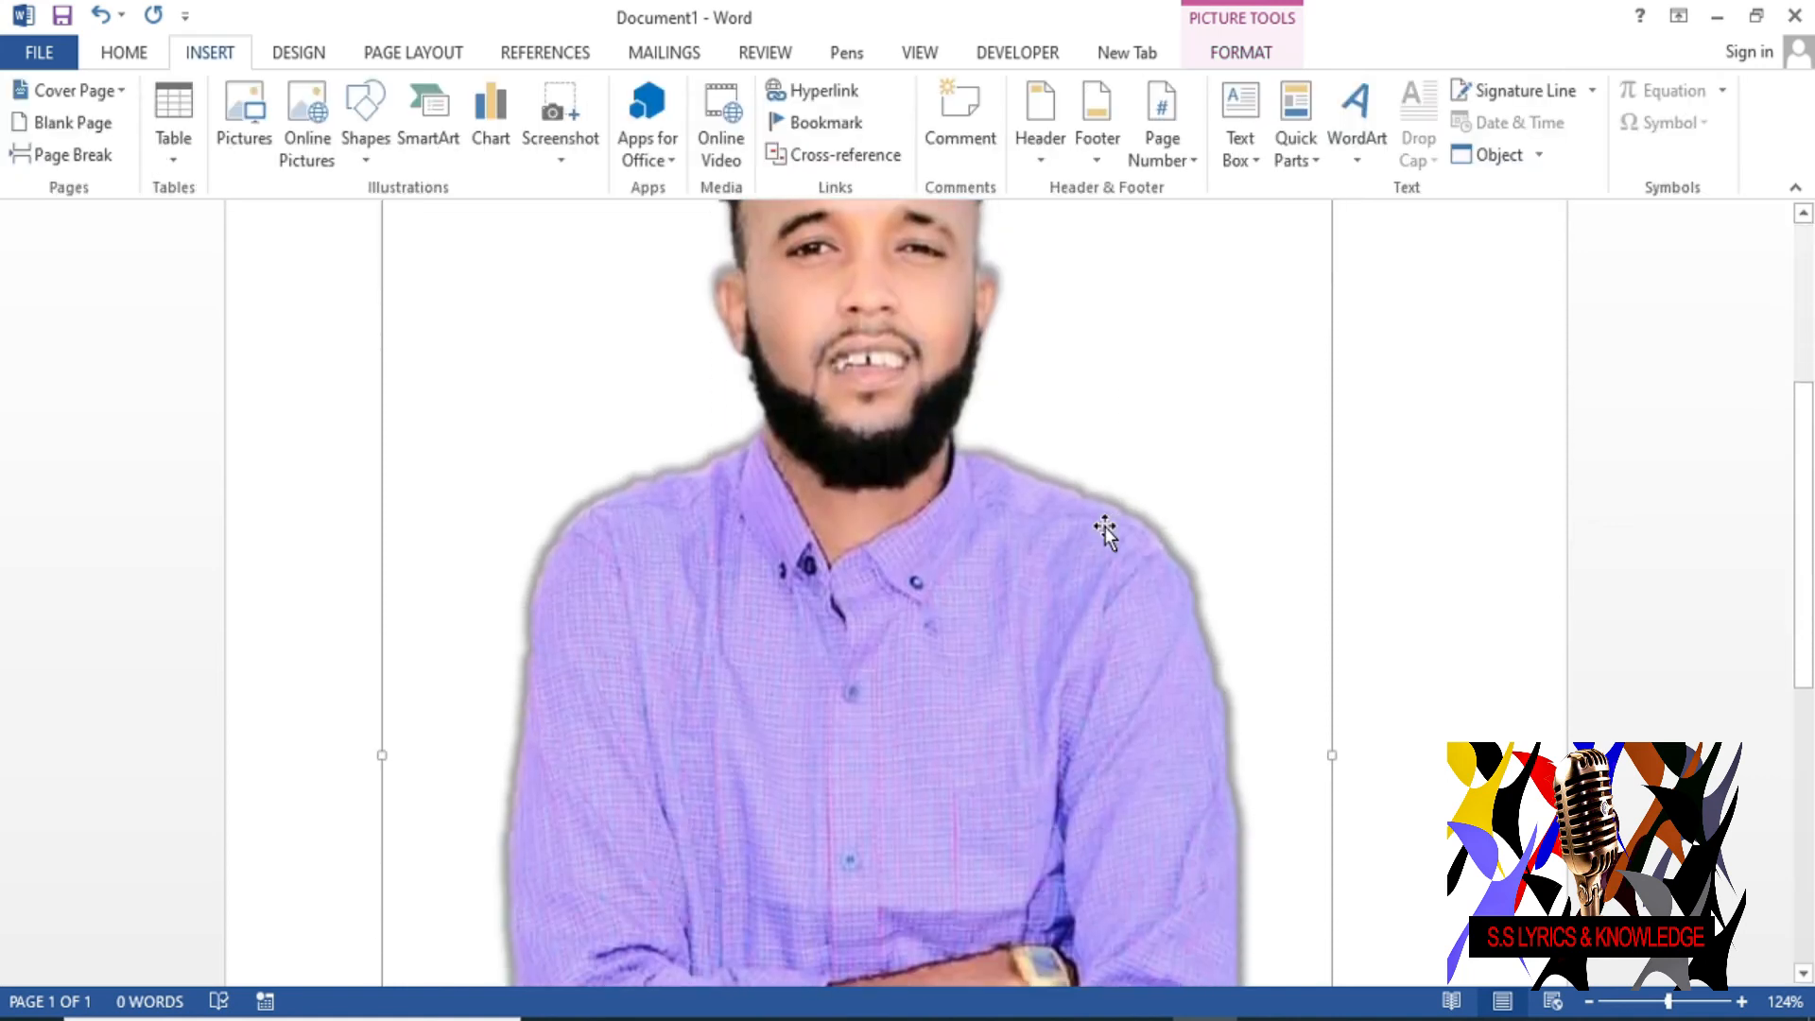
pyautogui.scroll(-9, 1104, 526)
pyautogui.scroll(8, 1104, 526)
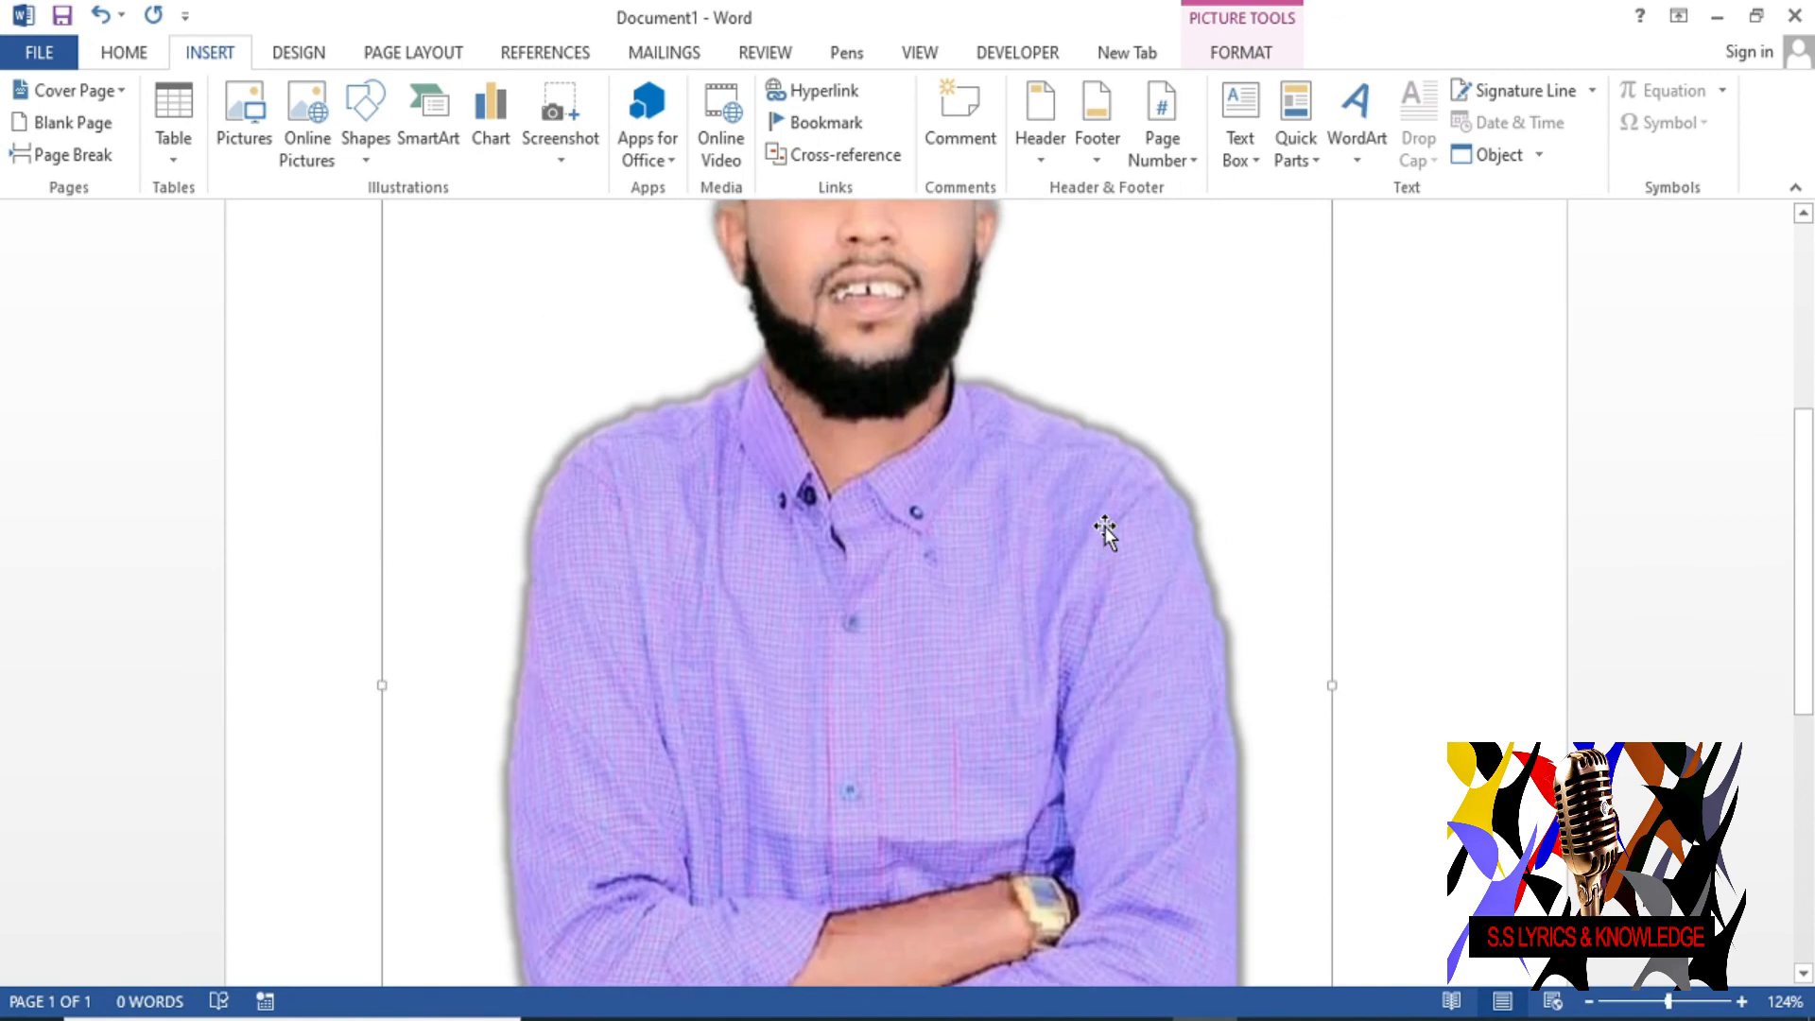
pyautogui.scroll(5, 1104, 525)
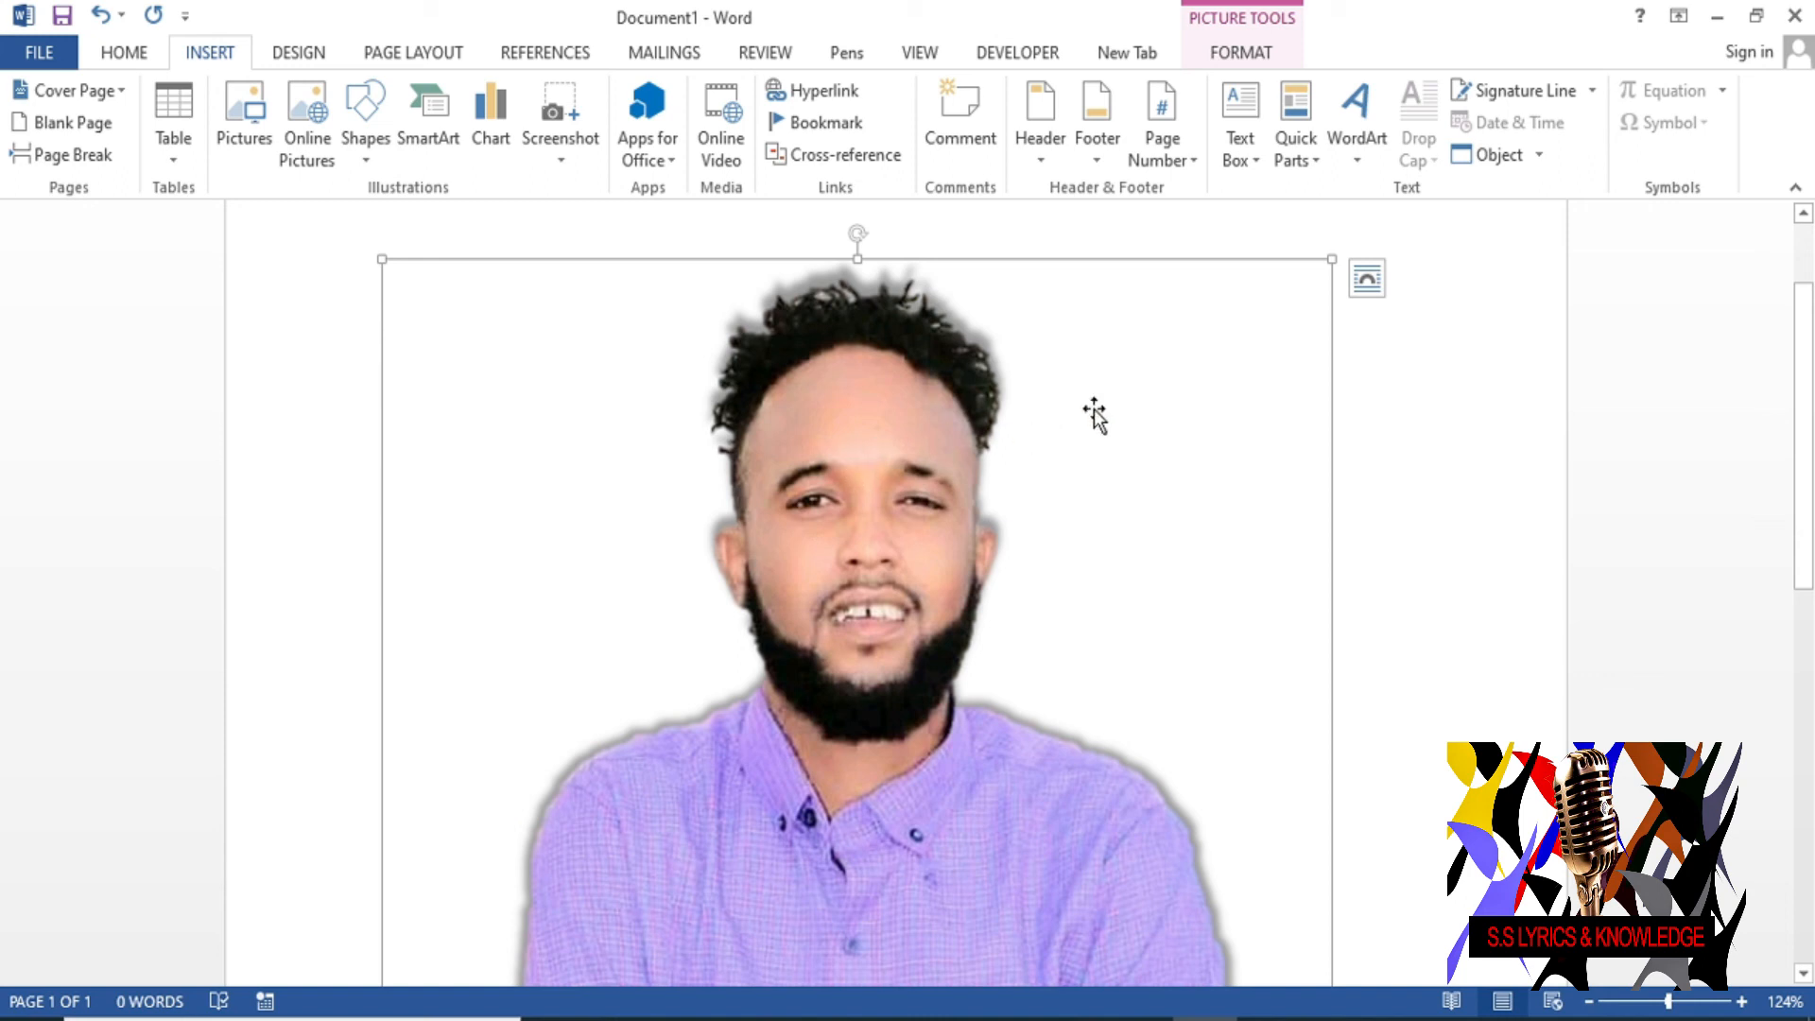
# Recolour the cut-out picture with the strongest Color Saturation preset
pyautogui.click(1228, 52)
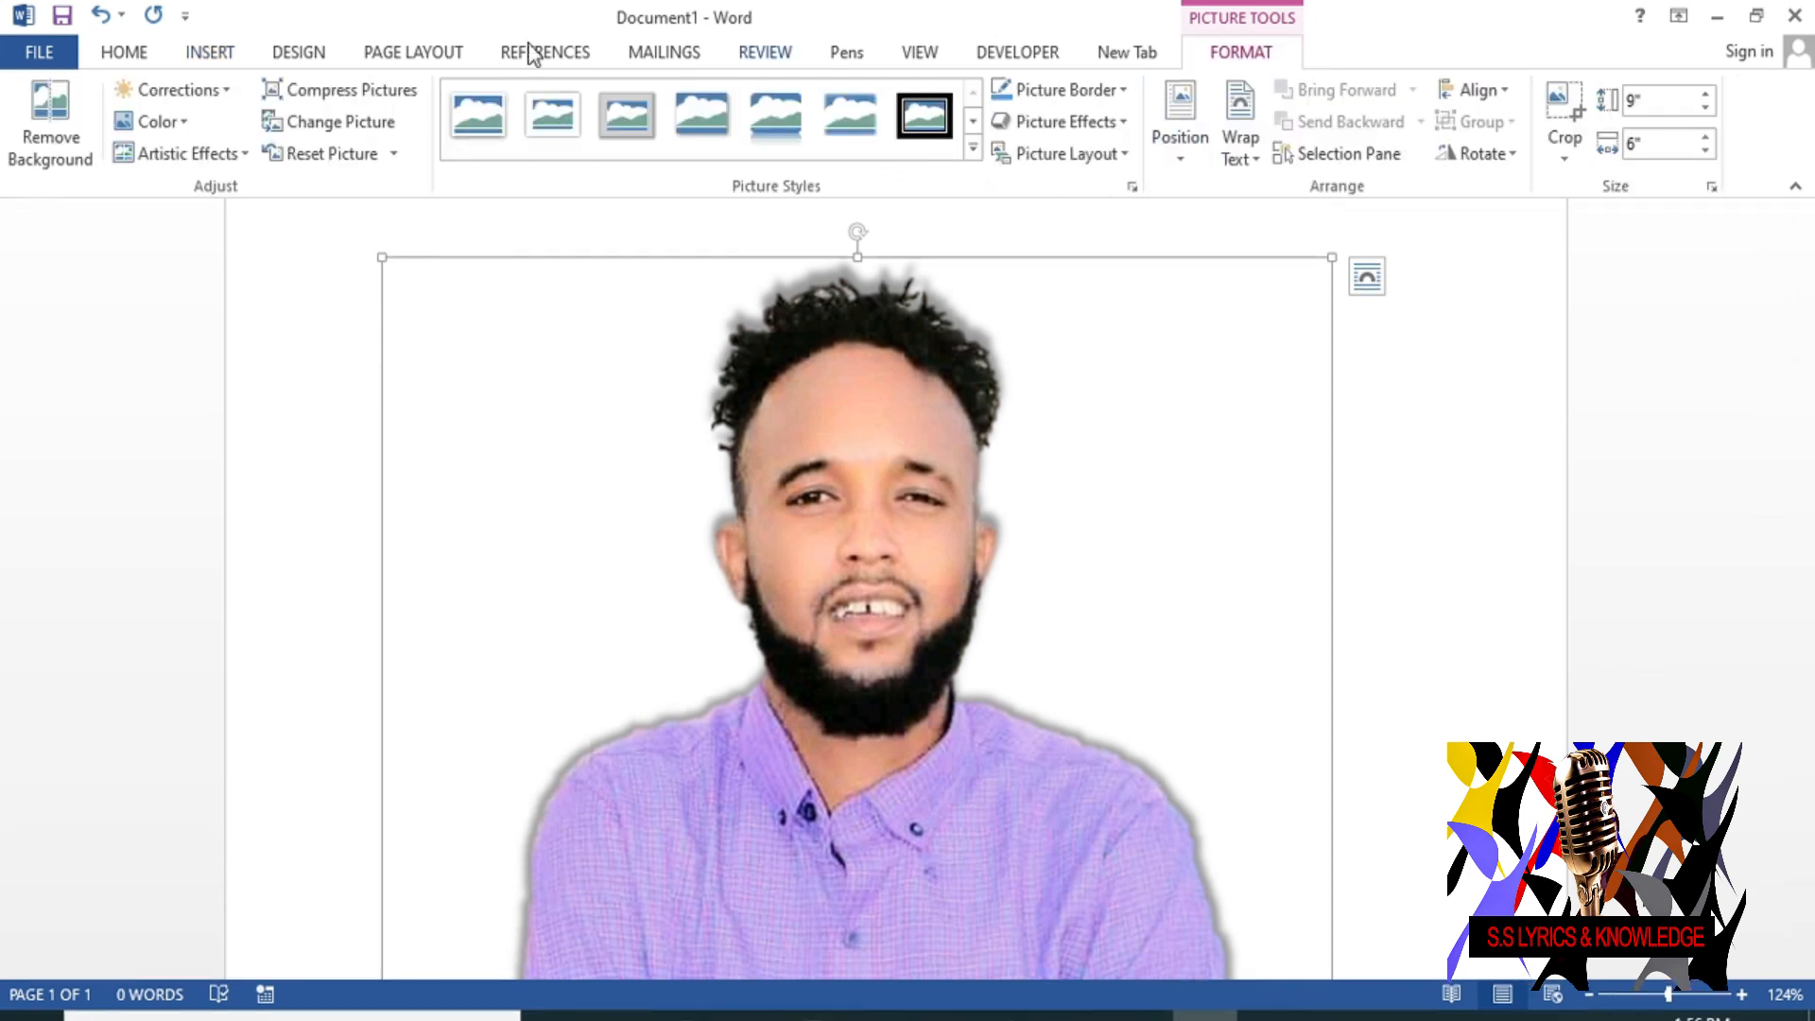
pyautogui.click(191, 128)
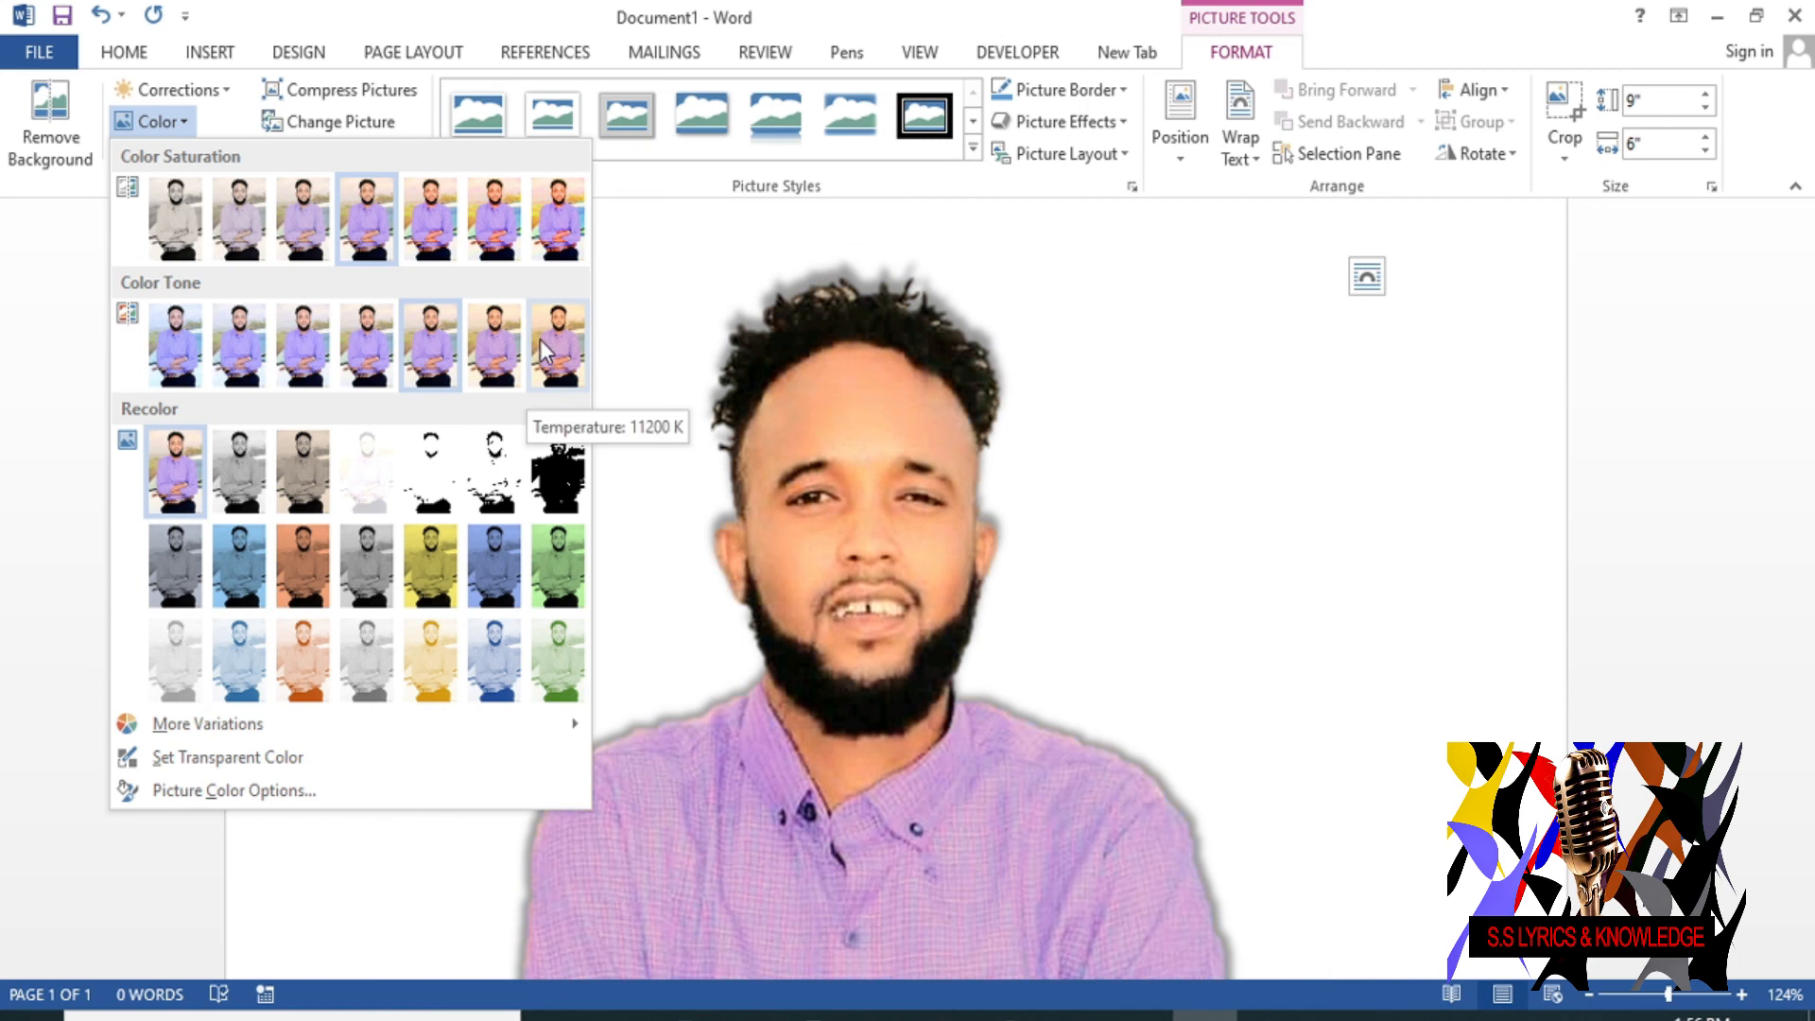
pyautogui.click(565, 220)
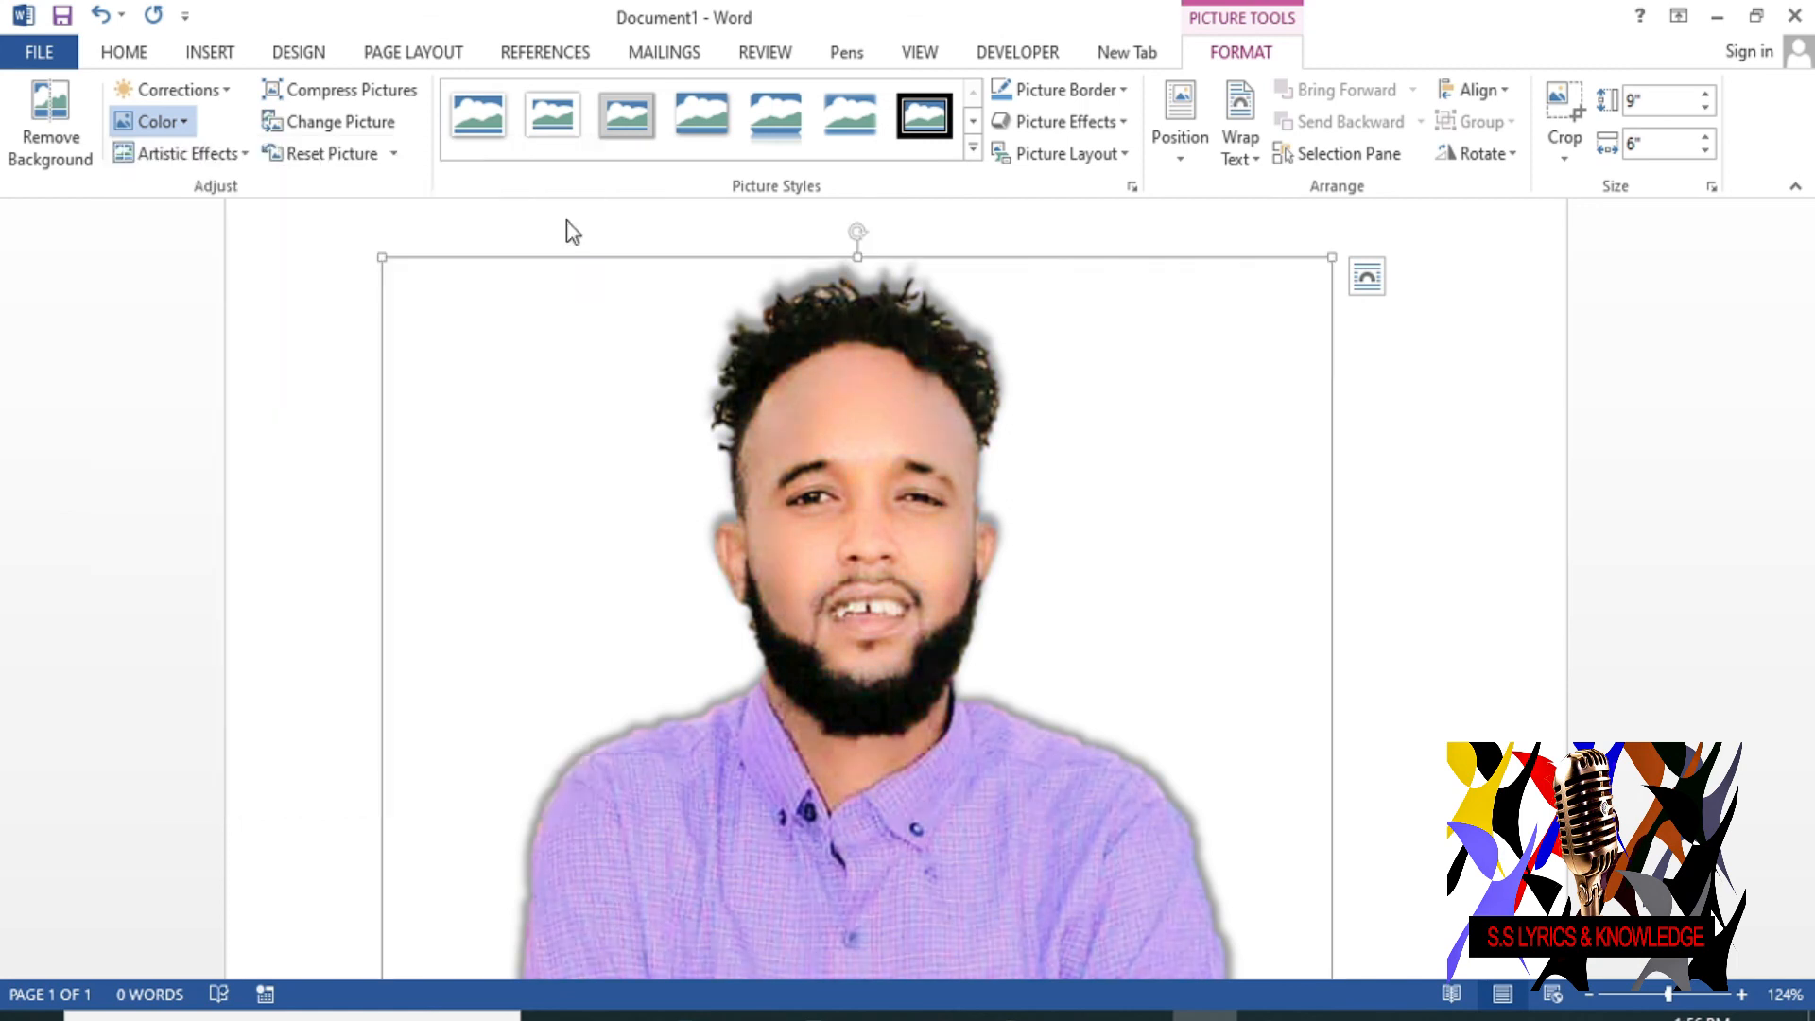
# Examine the more saturated colours across the figure's face, shirt, arms and belt
pyautogui.scroll(-10, 1052, 594)
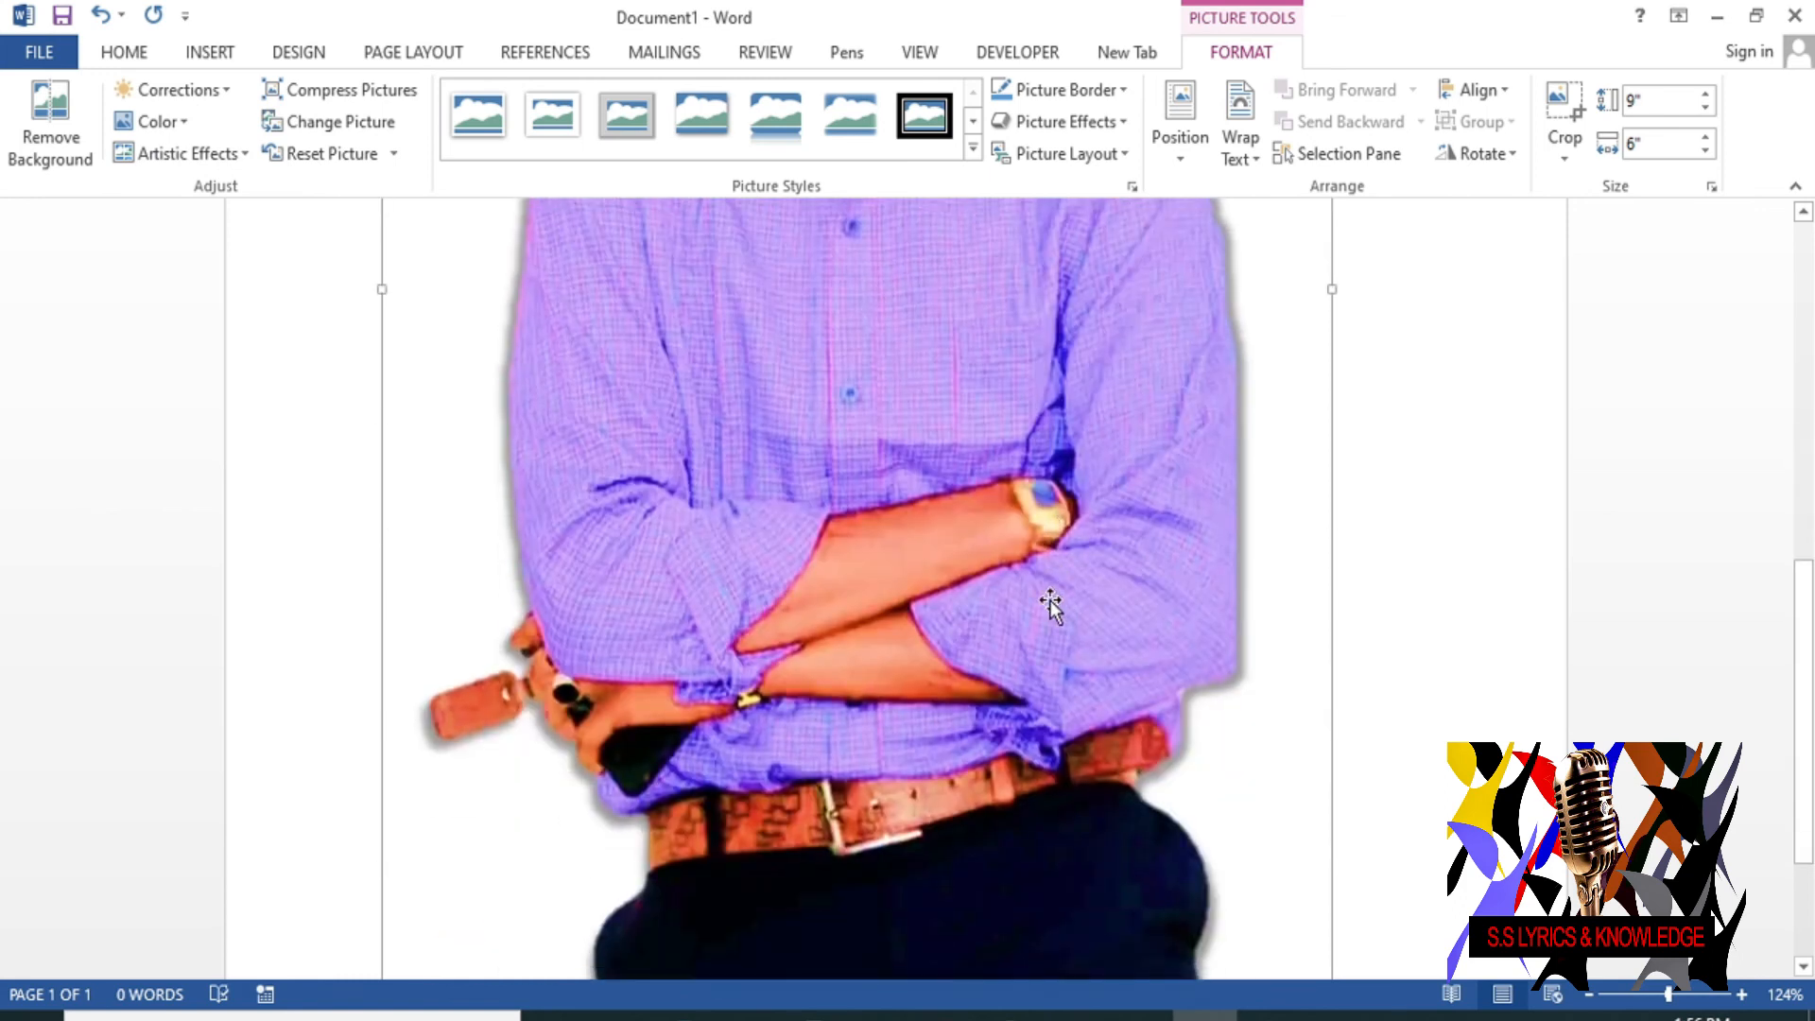
pyautogui.scroll(-4, 1051, 599)
pyautogui.scroll(6, 1045, 613)
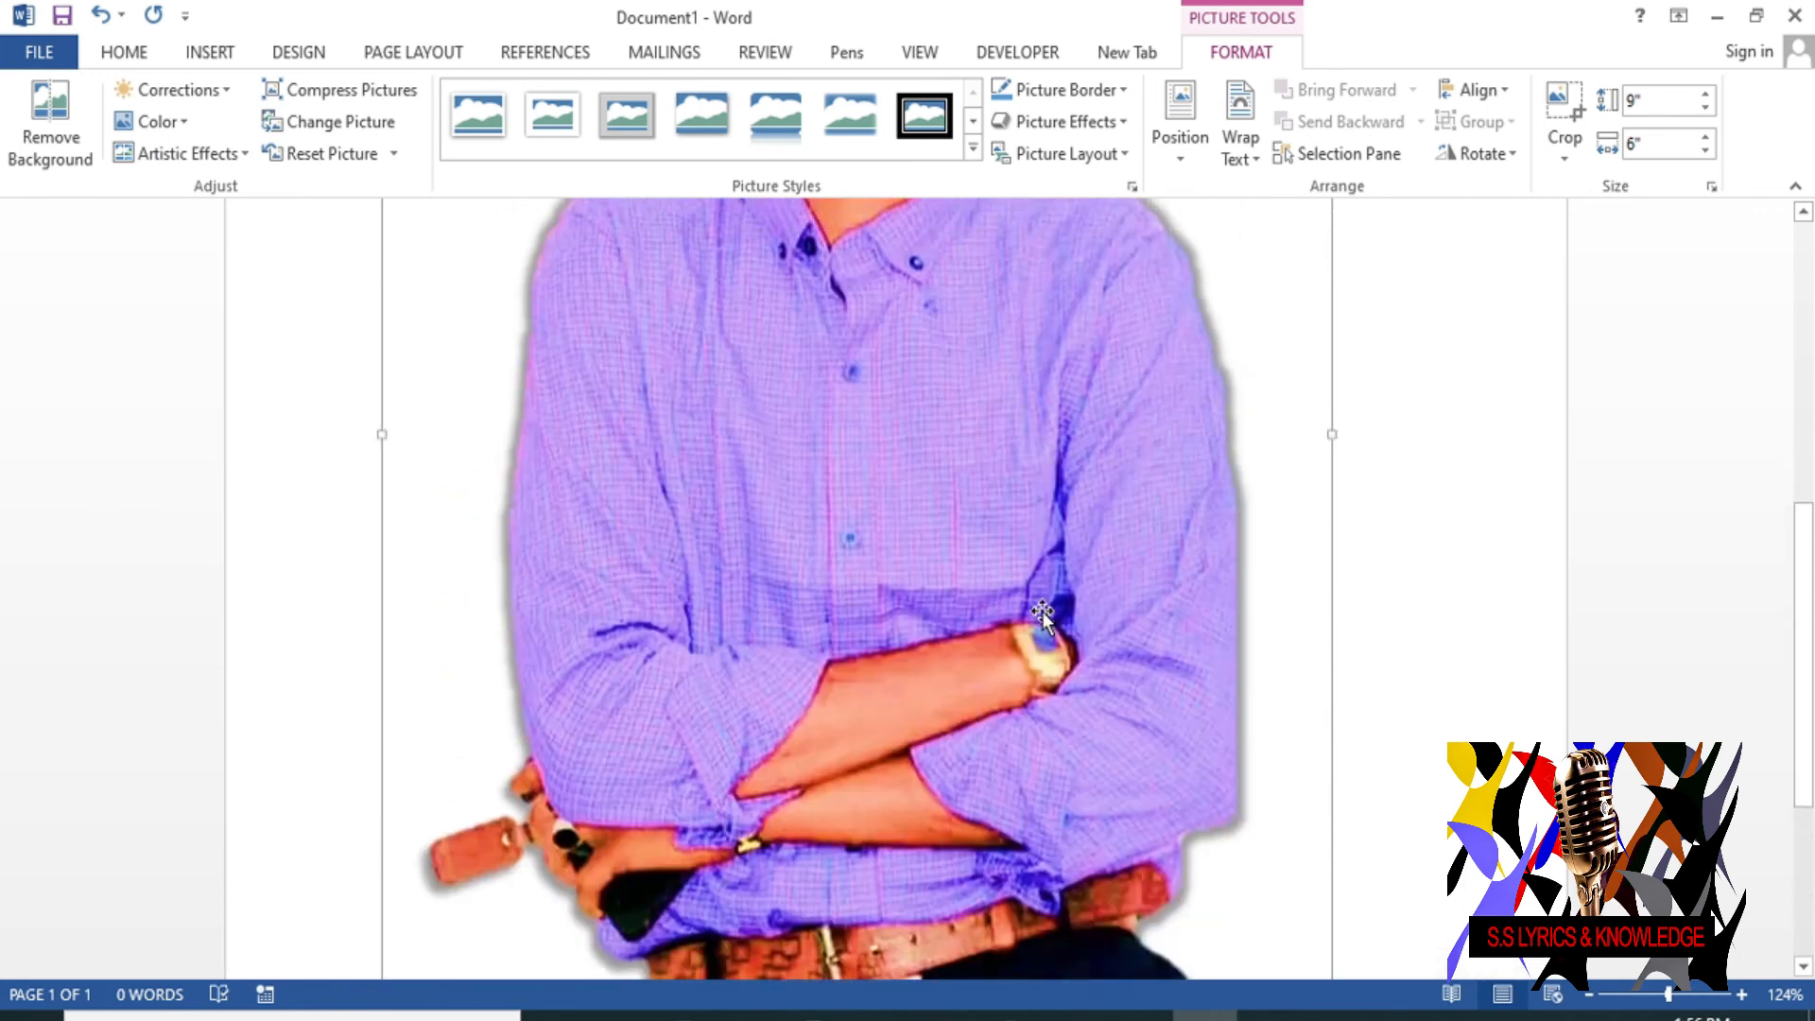
pyautogui.scroll(6, 1043, 616)
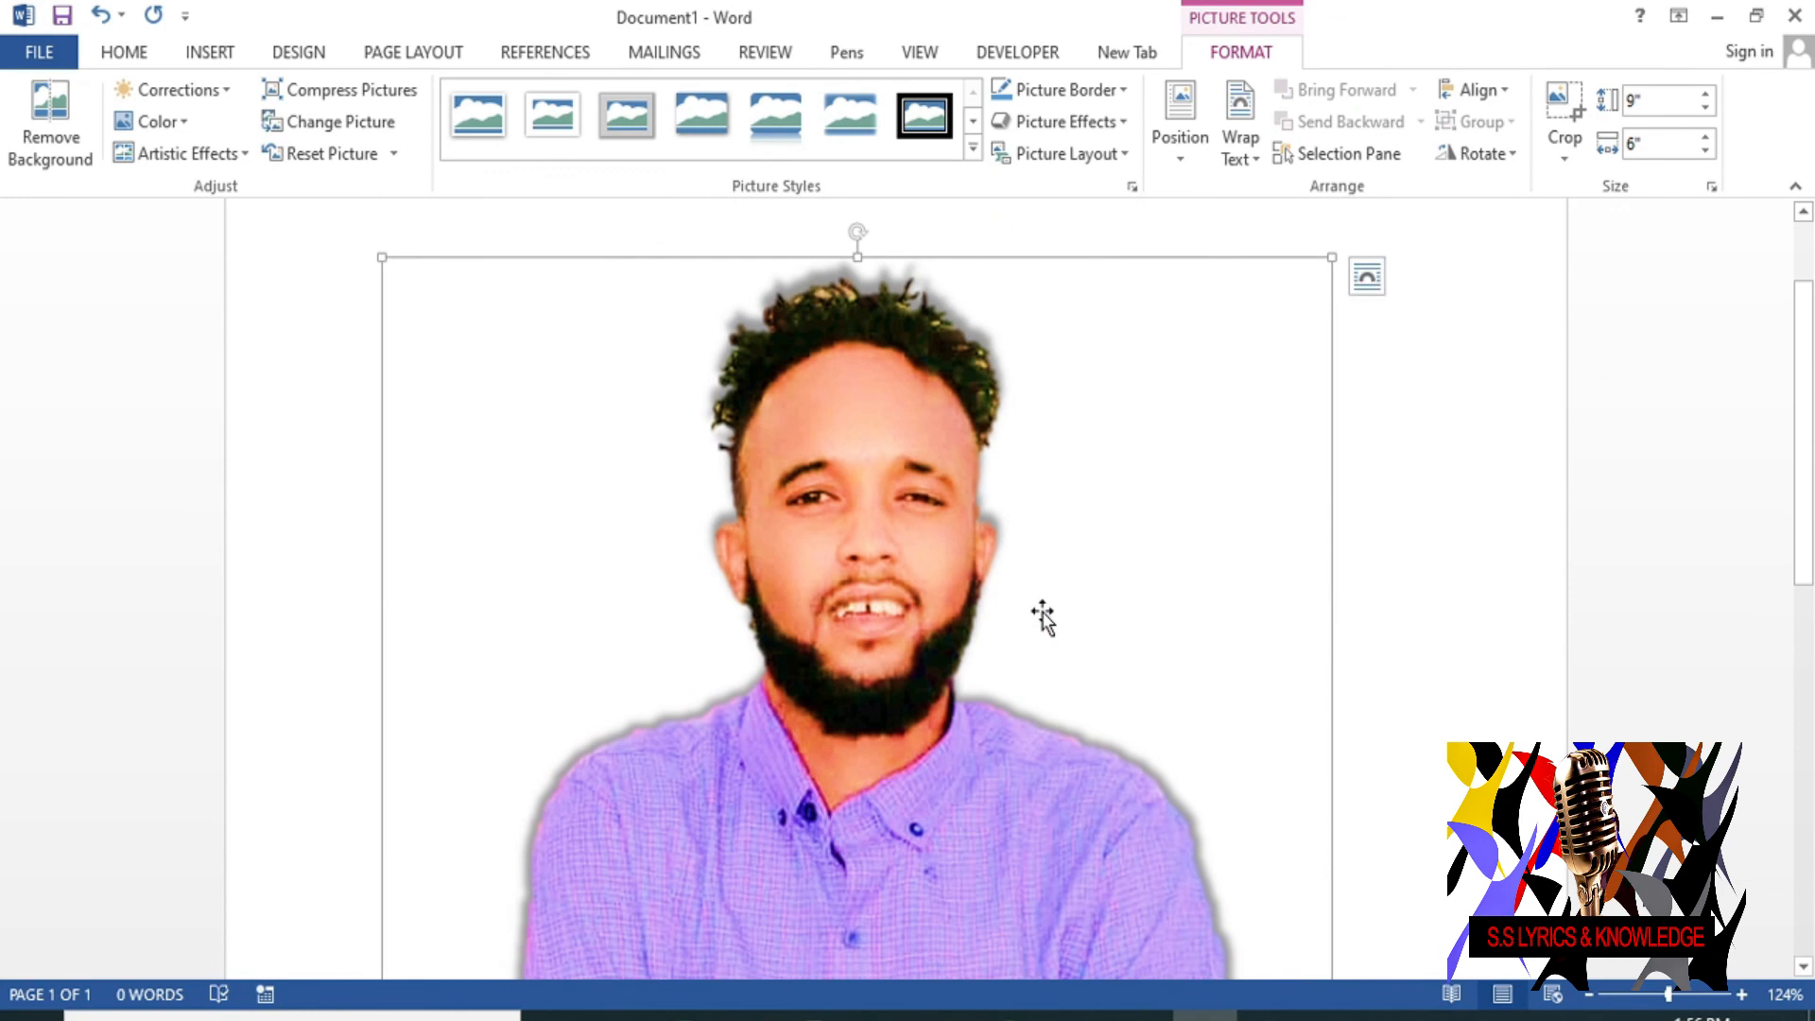
pyautogui.scroll(-5, 1043, 615)
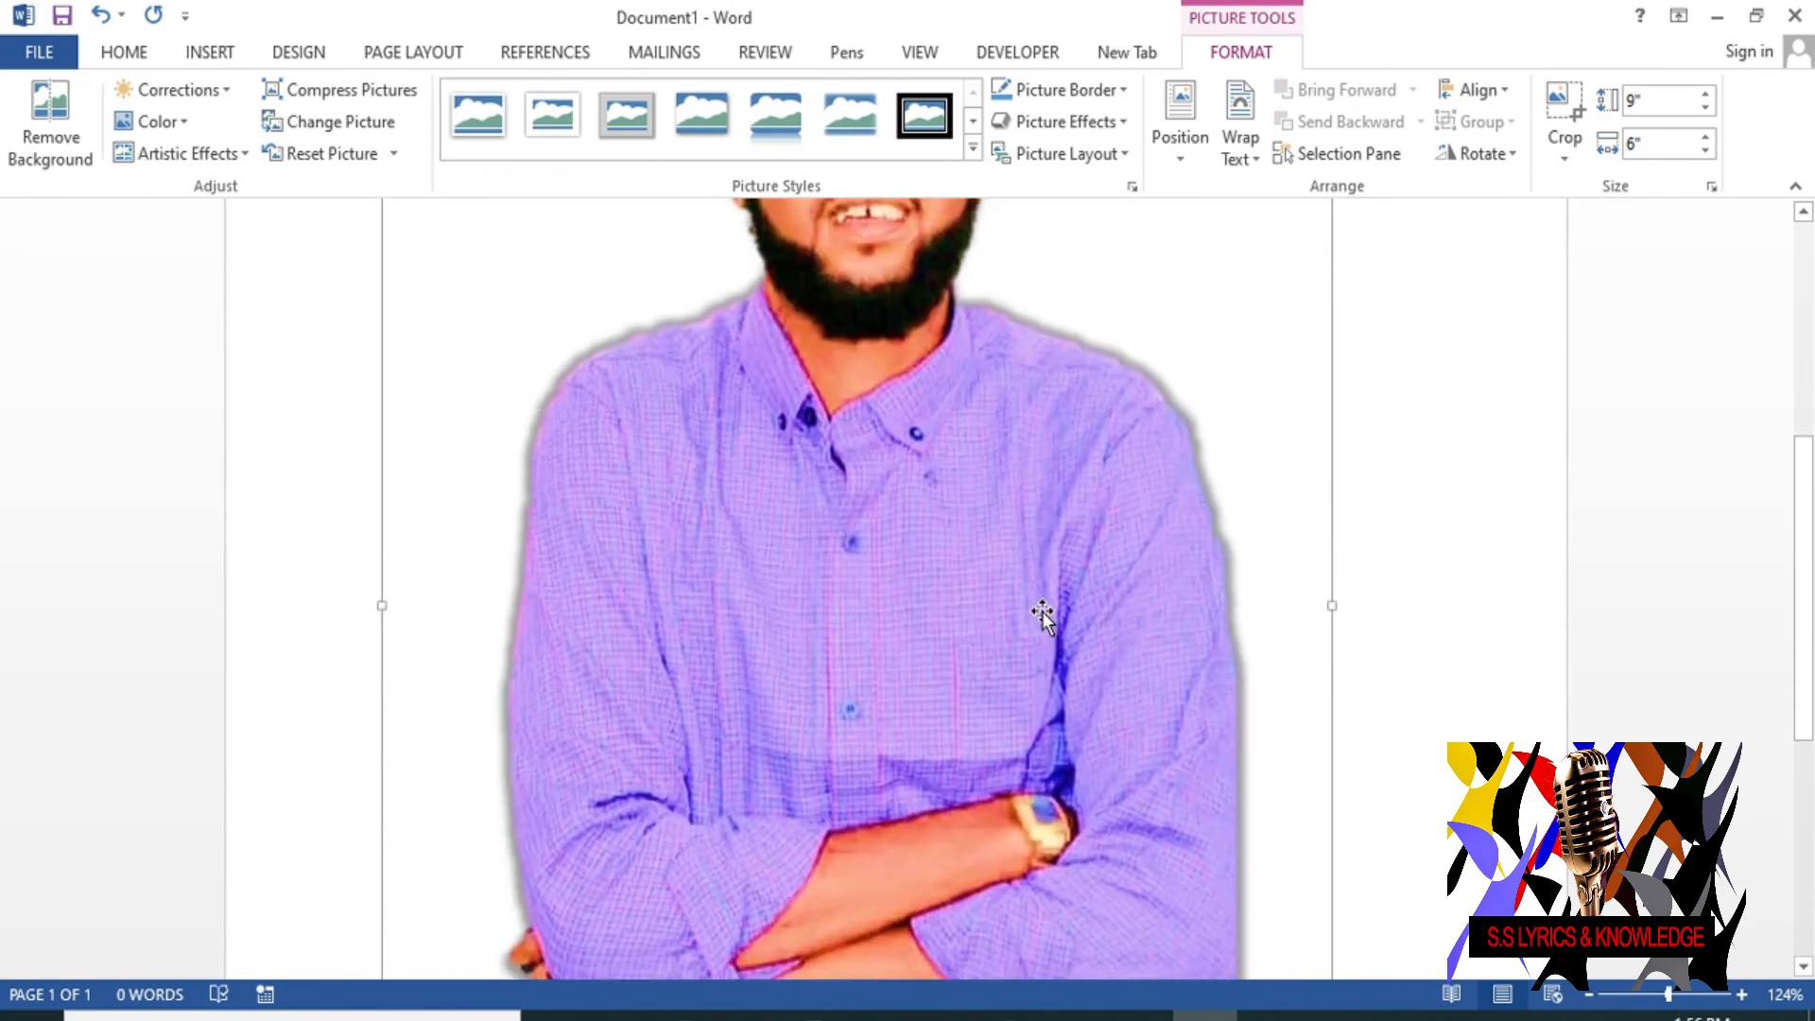
pyautogui.scroll(-2, 1042, 615)
pyautogui.scroll(6, 1042, 615)
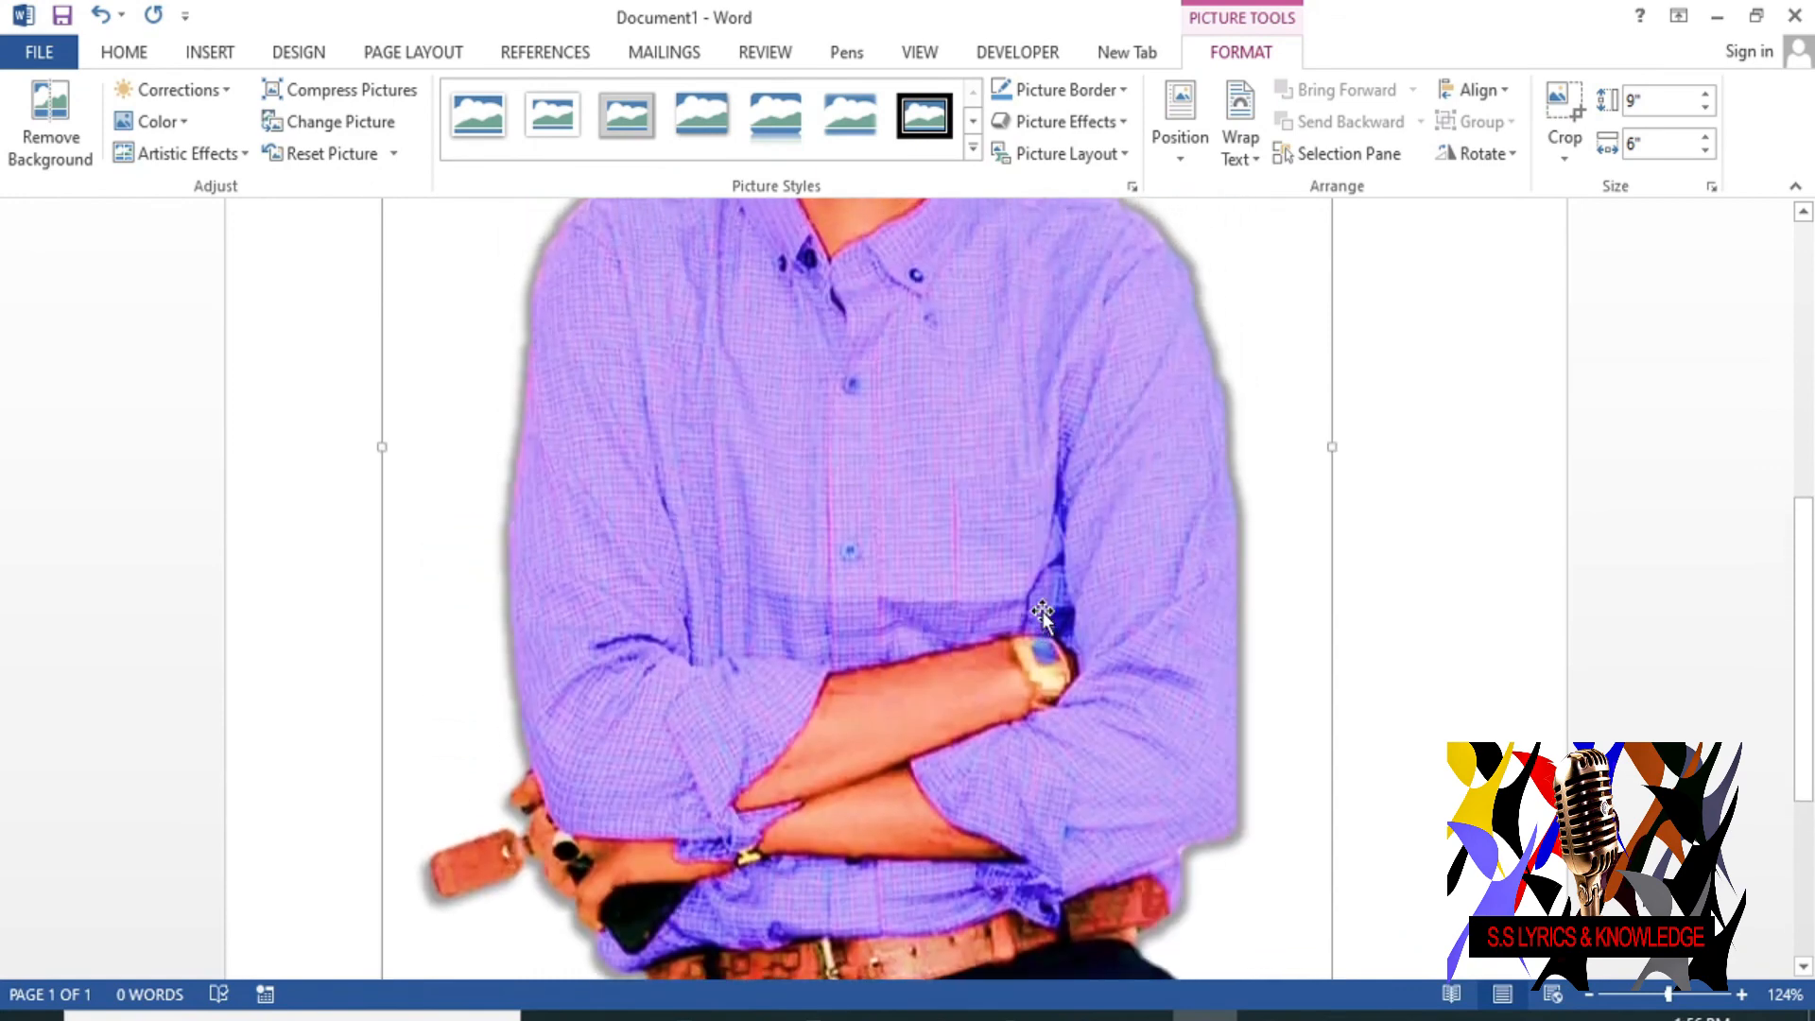